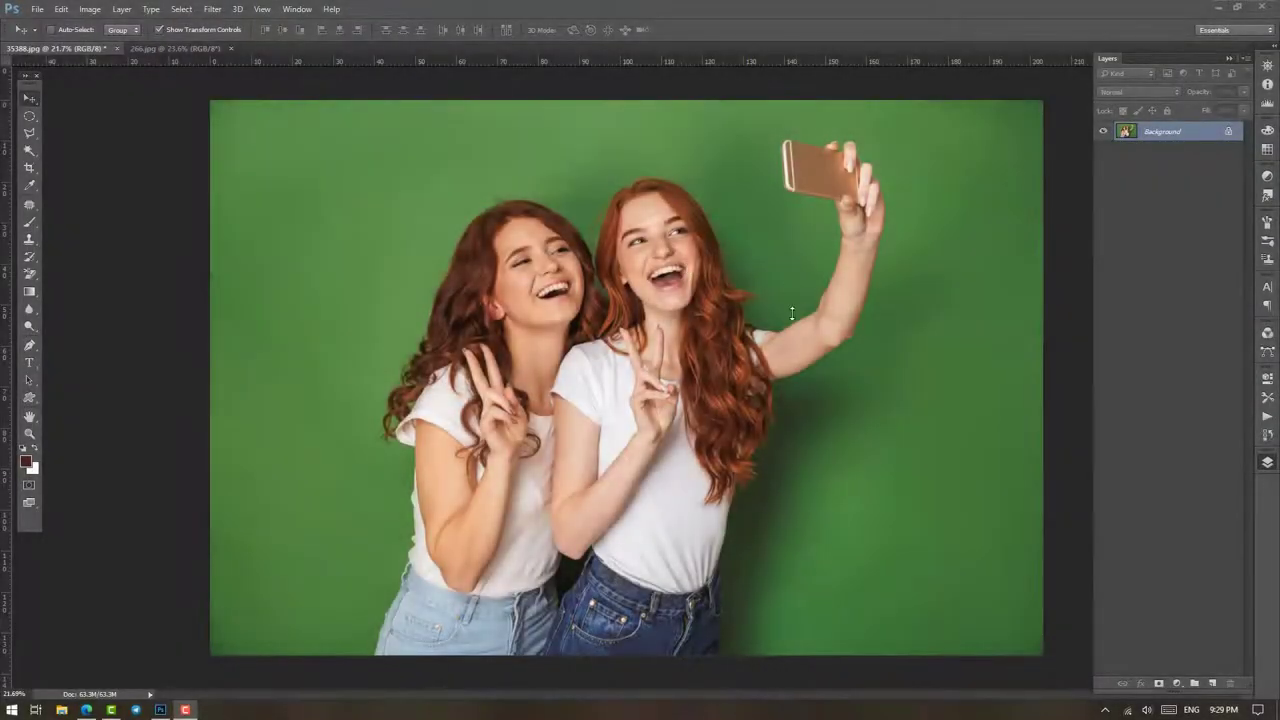
# Apply a Camera Raw Filter with Shadows raised to brighten the photo's dark areas
pyautogui.click(213, 9)
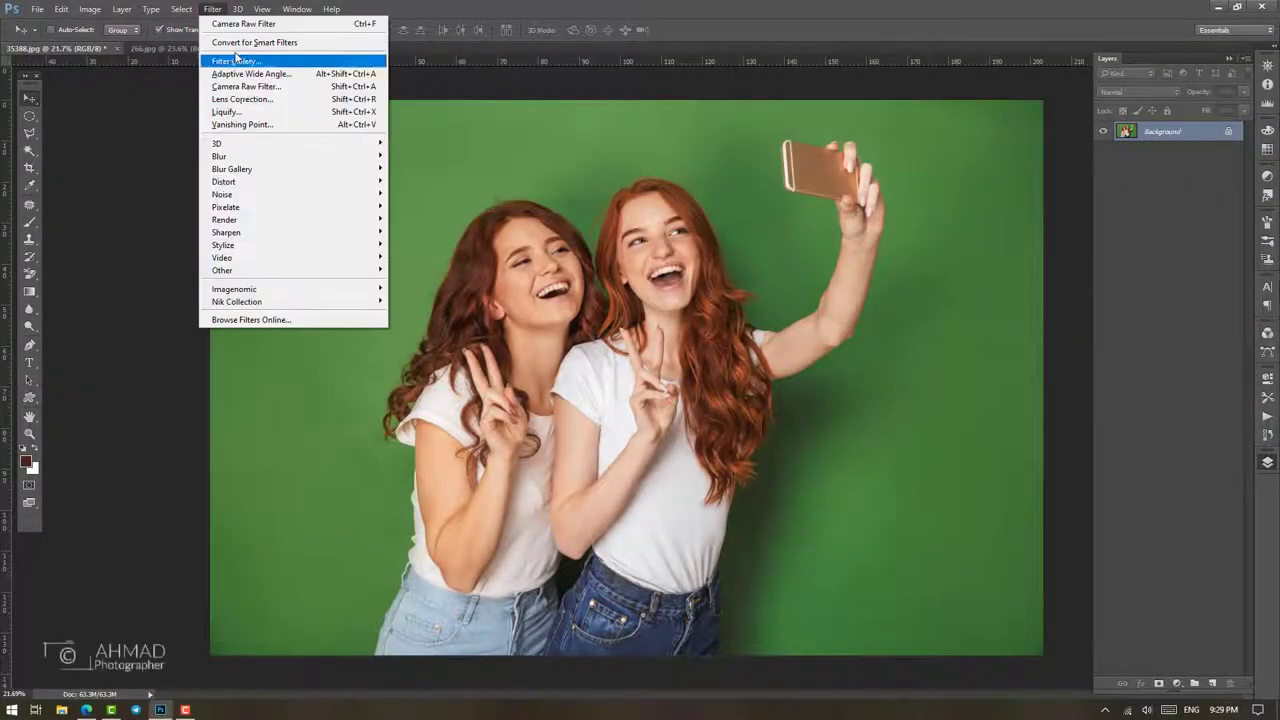
pyautogui.click(245, 82)
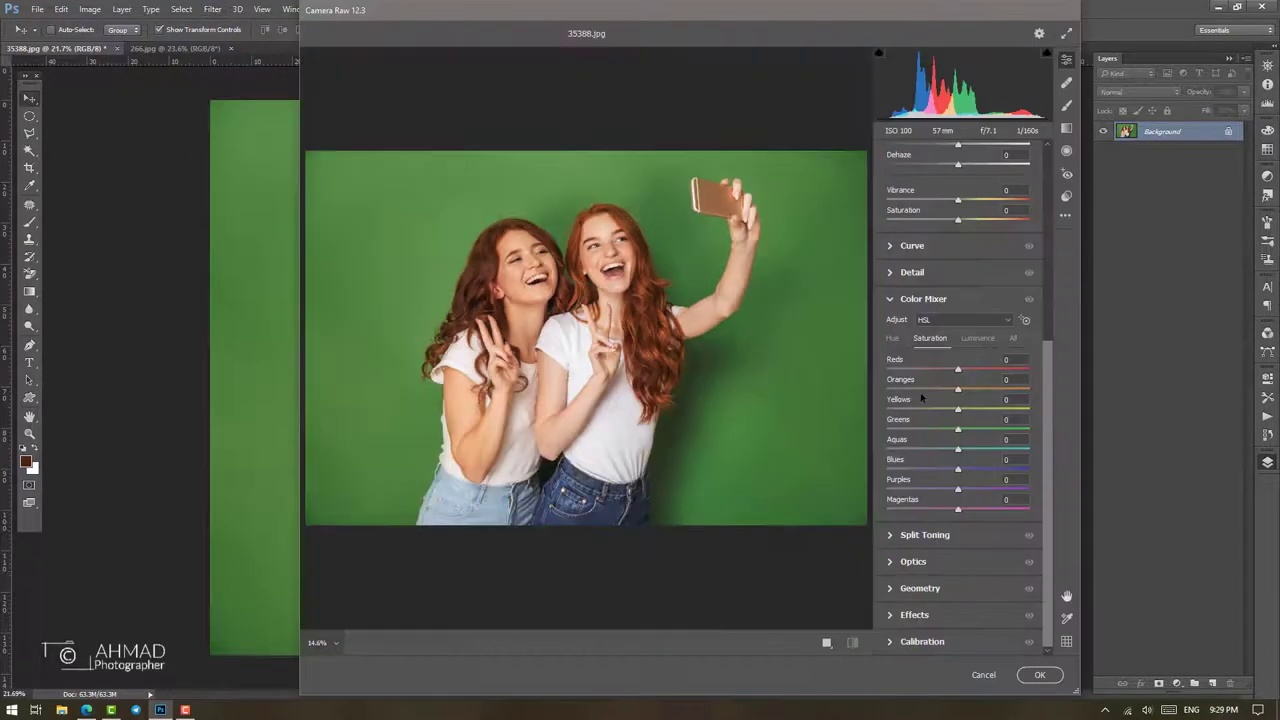
pyautogui.scroll(5, 909, 254)
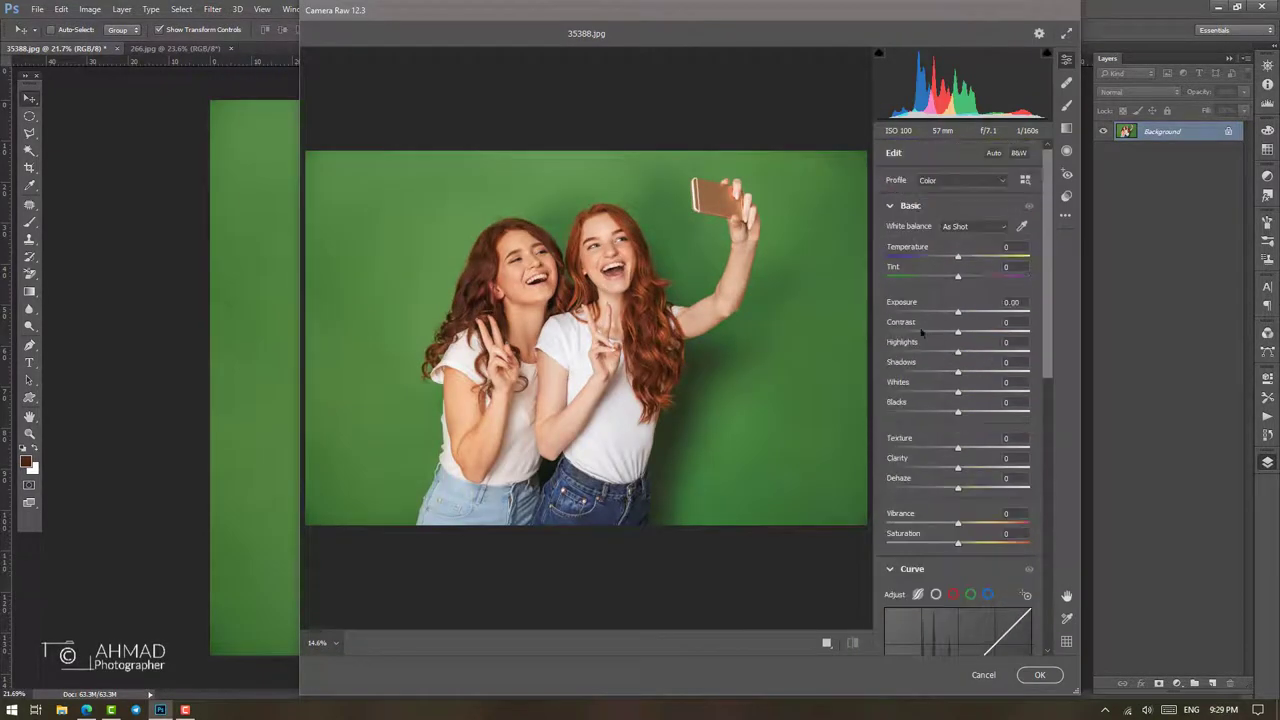
pyautogui.moveTo(981, 374); pyautogui.dragTo(1018, 381)
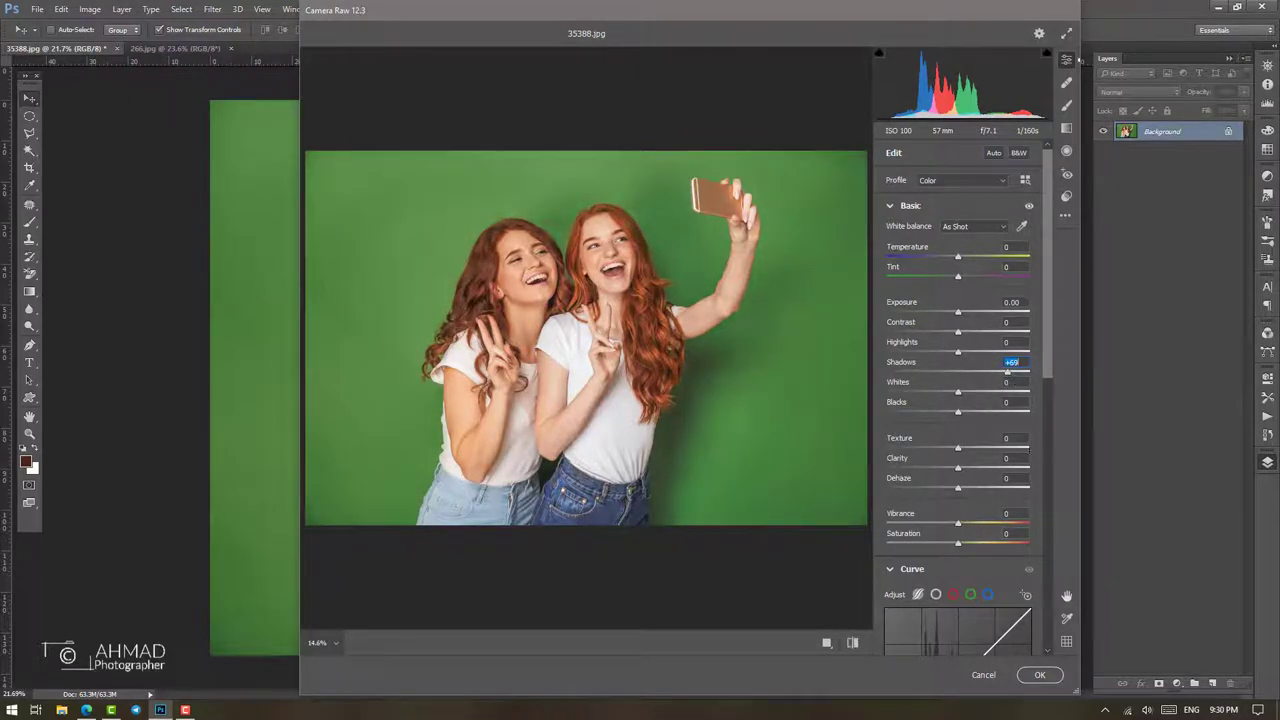
pyautogui.click(1040, 675)
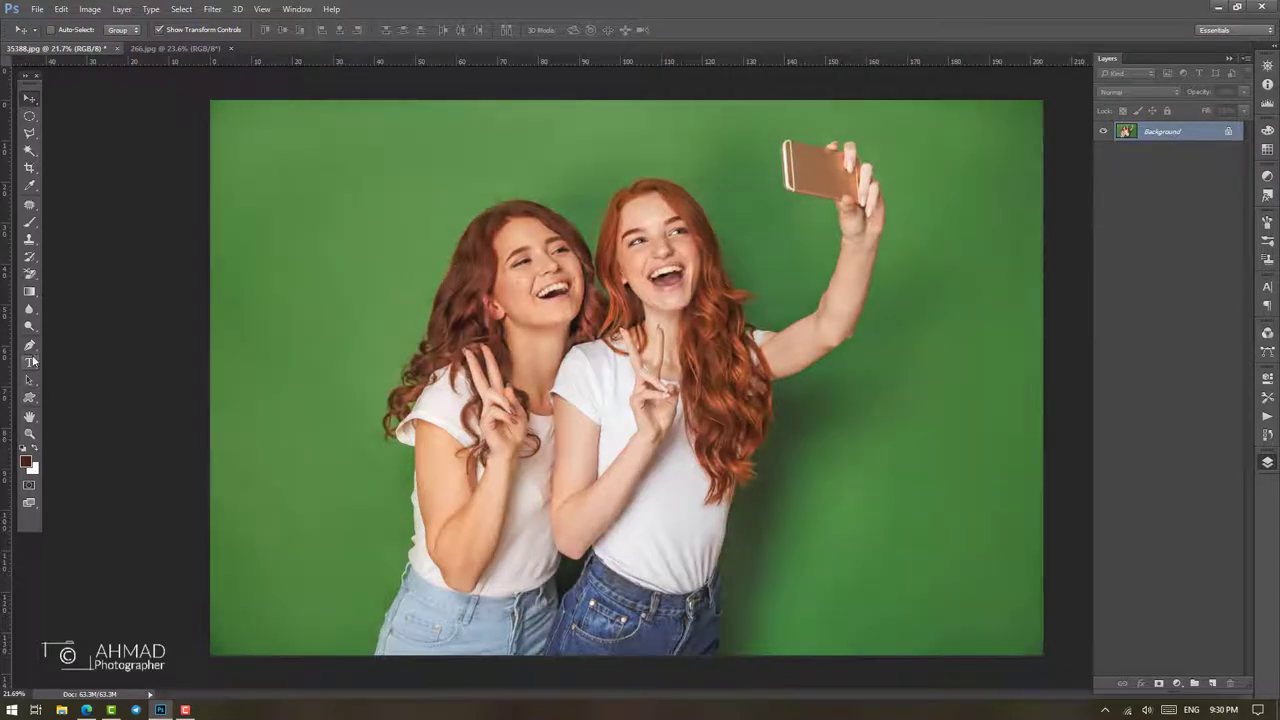
# Dodge the dark green backdrop beside the right woman's hair with a 400-px brush
pyautogui.click(29, 326)
pyautogui.scroll(5, 781, 412)
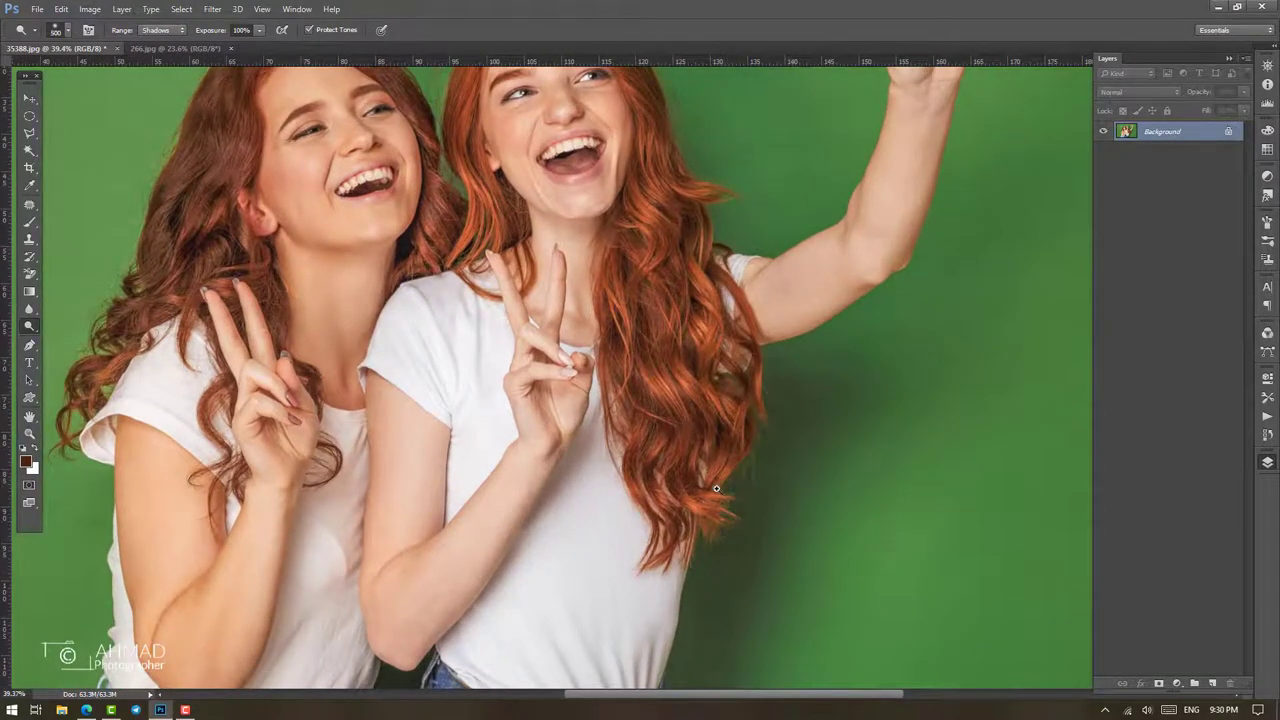
pyautogui.scroll(3, 716, 489)
pyautogui.press('[')
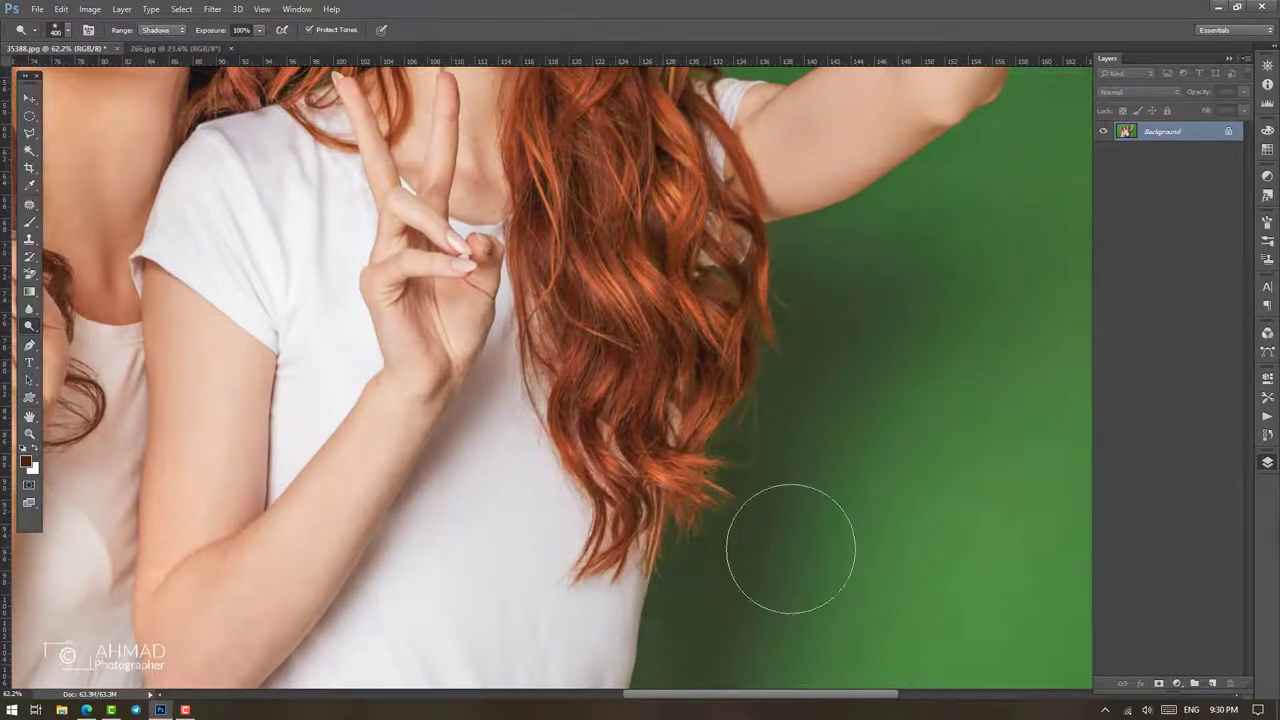
pyautogui.moveTo(790, 548)
pyautogui.mouseDown()
pyautogui.moveTo(708, 543)
pyautogui.moveTo(794, 271)
pyautogui.moveTo(723, 555)
pyautogui.moveTo(794, 349)
pyautogui.moveTo(803, 280)
pyautogui.moveTo(811, 300)
pyautogui.mouseUp()
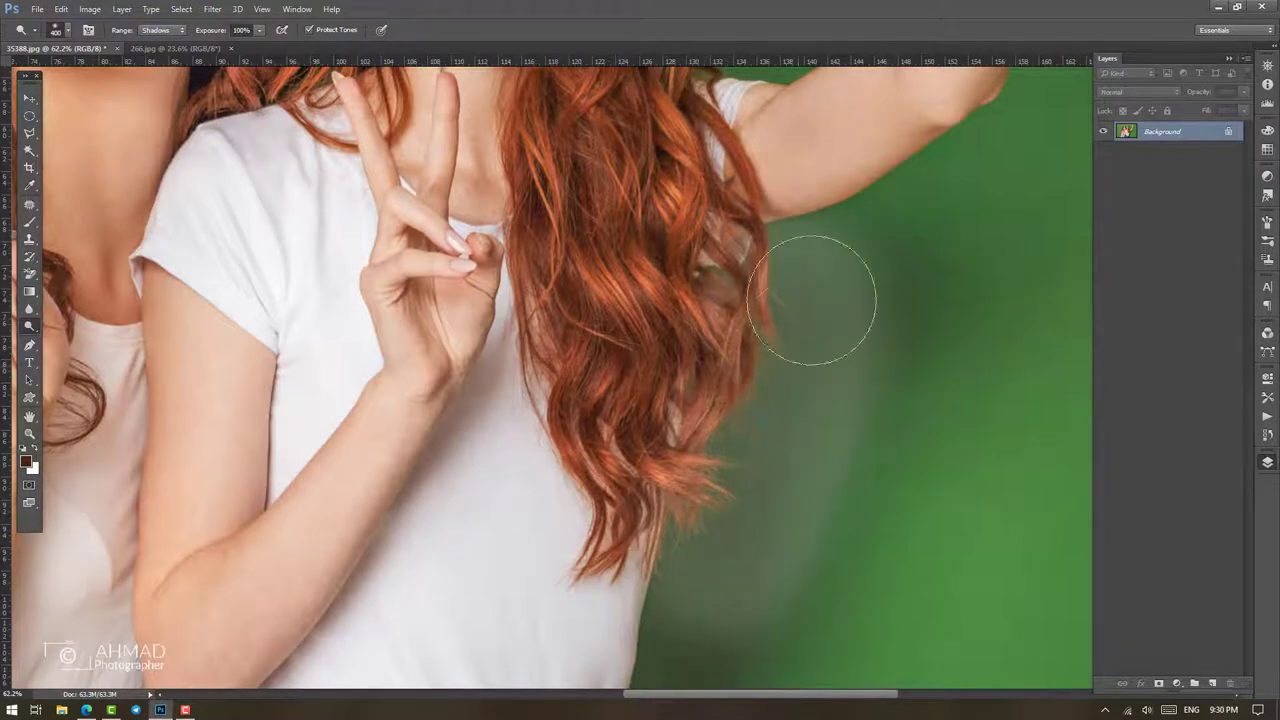
pyautogui.scroll(-5, 674, 357)
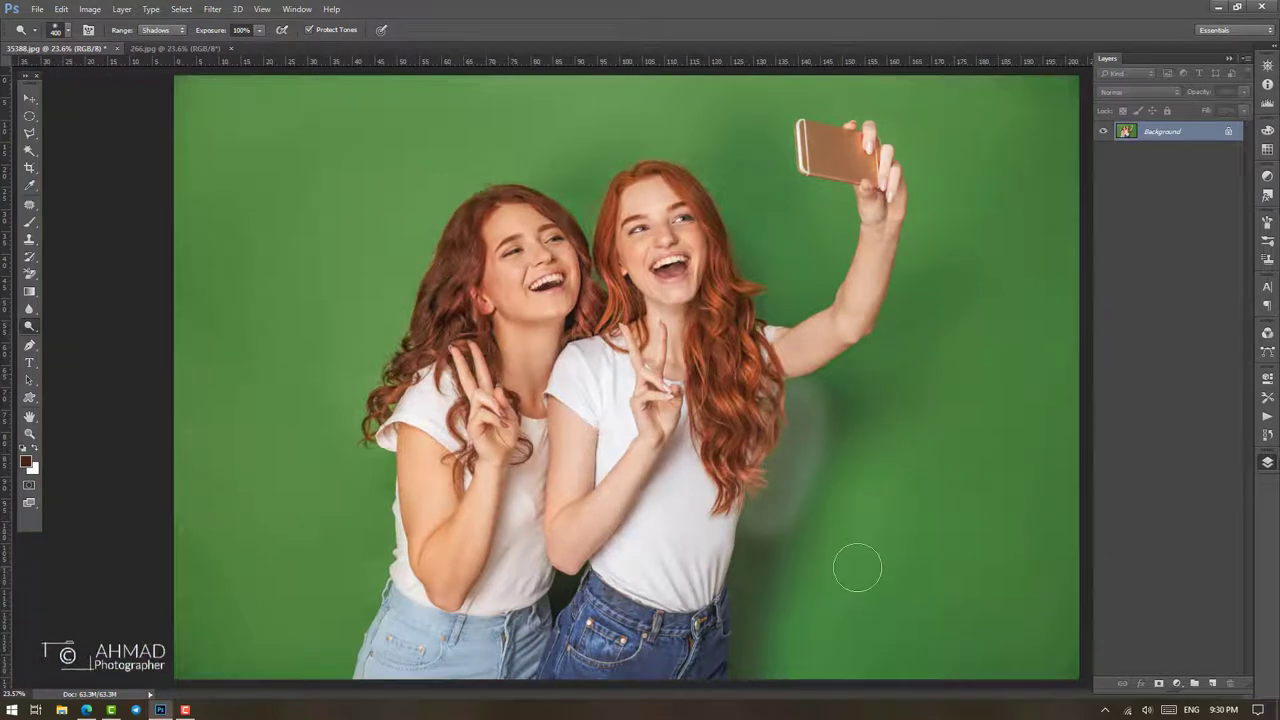
pyautogui.scroll(5, 760, 460)
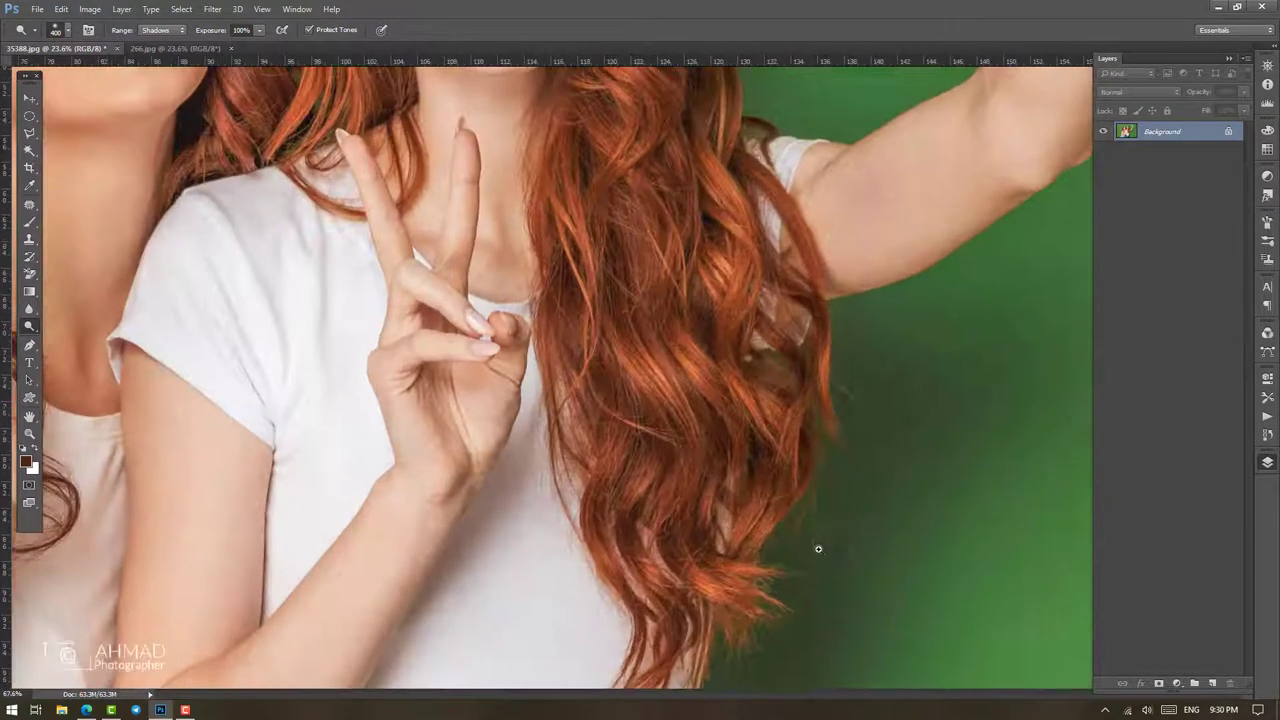
# Duplicate the photo, fill the copy with 50% Gray, and move it below Layer 1
pyautogui.hotkey('ctrl', 'j')
pyautogui.hotkey('ctrl', 'j')
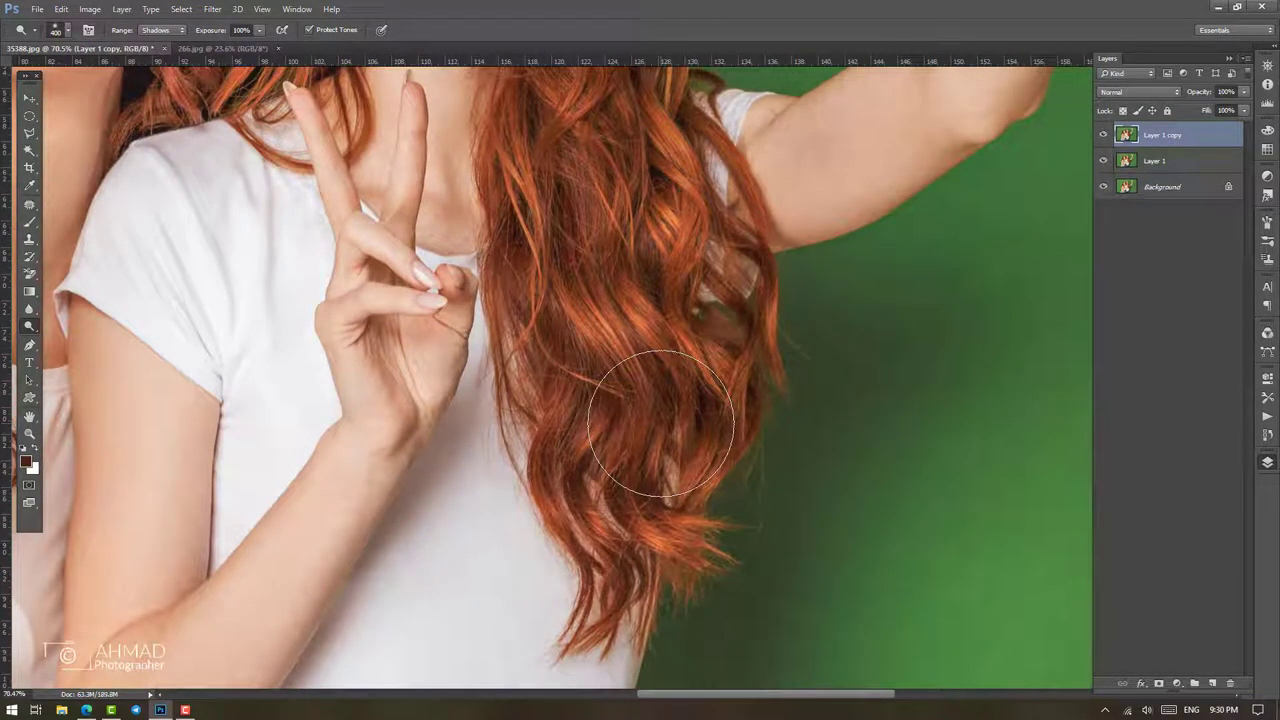
pyautogui.hotkey('shift', 'F5')
pyautogui.click(848, 205)
pyautogui.click(775, 306)
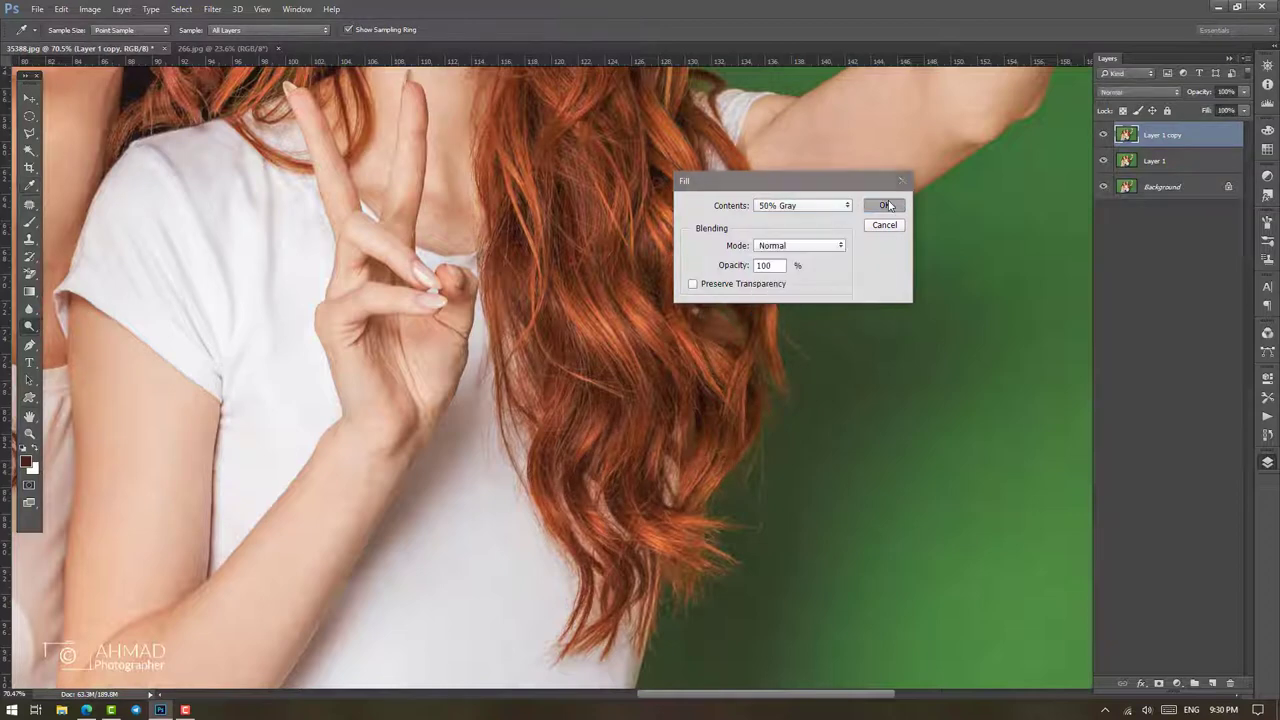
pyautogui.click(885, 205)
pyautogui.press('s')
pyautogui.hotkey('ctrl', '[')
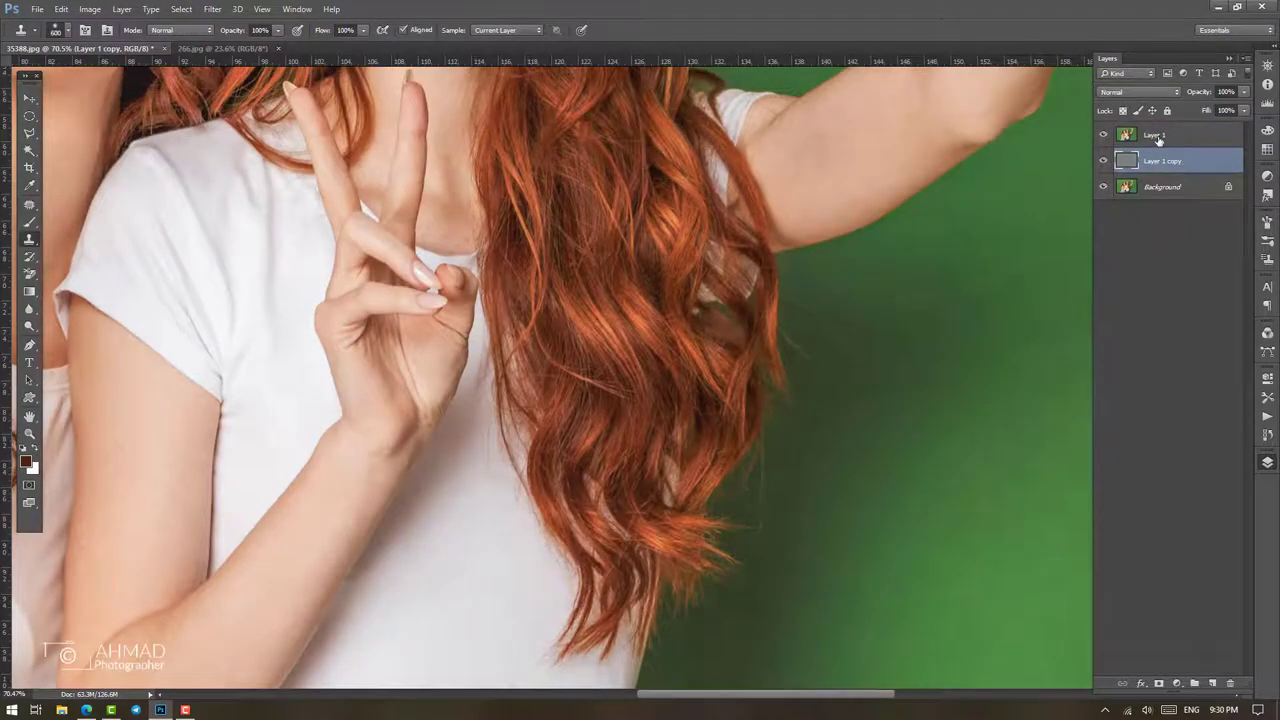
# On Layer 1, dodge the green fringe along the right woman's hair edge
pyautogui.click(1158, 140)
pyautogui.click(814, 345)
pyautogui.press('Return')
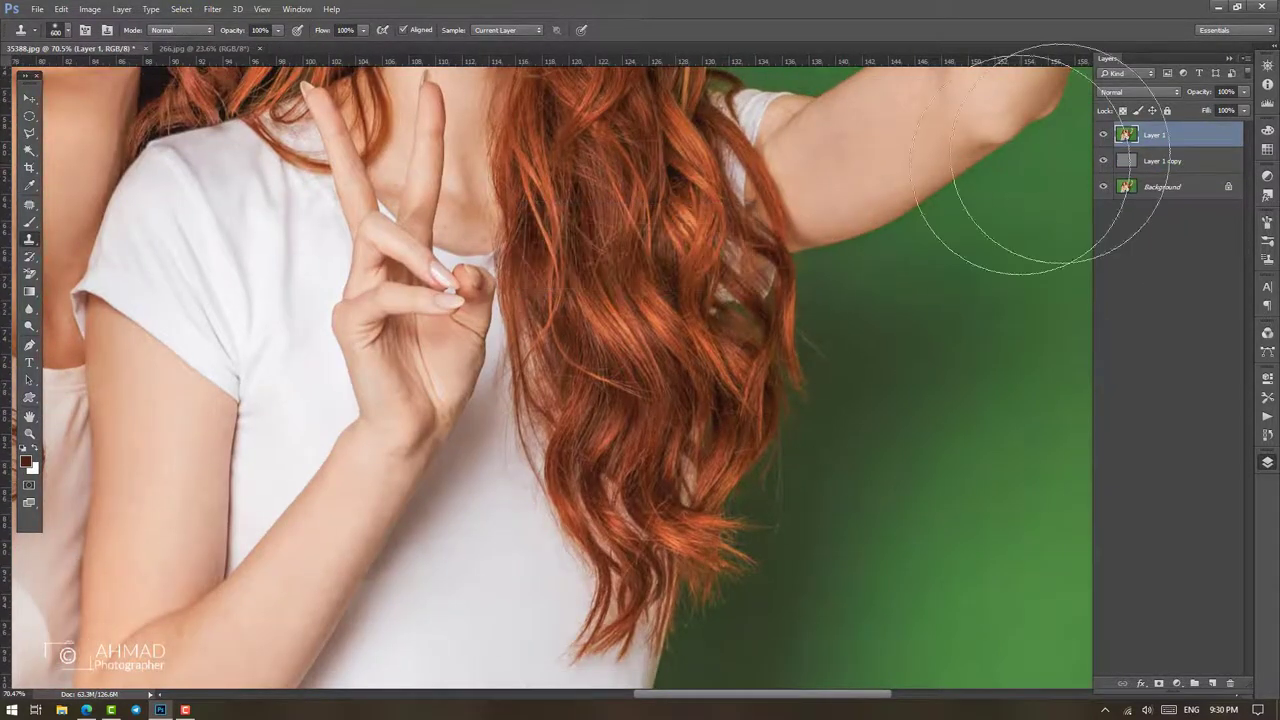
pyautogui.scroll(-3, 1020, 160)
pyautogui.click(29, 326)
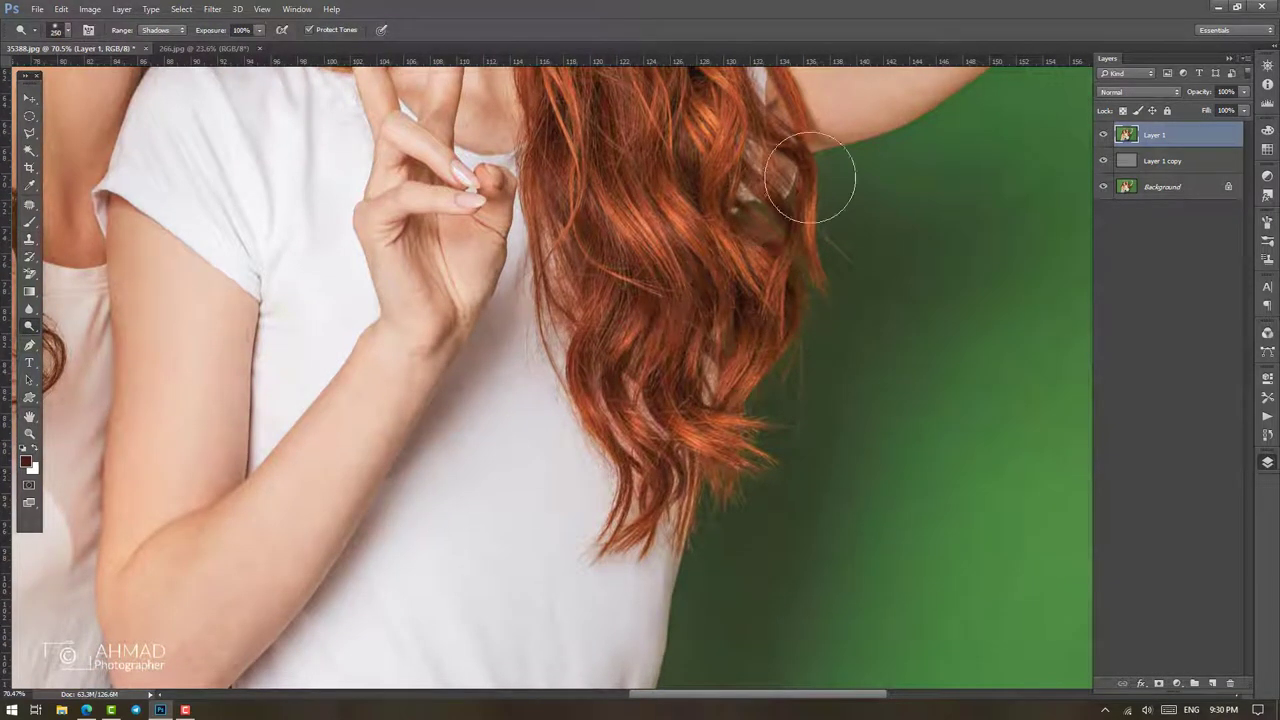
pyautogui.moveTo(837, 220)
pyautogui.mouseDown()
pyautogui.moveTo(832, 197)
pyautogui.moveTo(757, 500)
pyautogui.moveTo(849, 300)
pyautogui.moveTo(766, 537)
pyautogui.moveTo(840, 252)
pyautogui.moveTo(777, 531)
pyautogui.mouseUp()
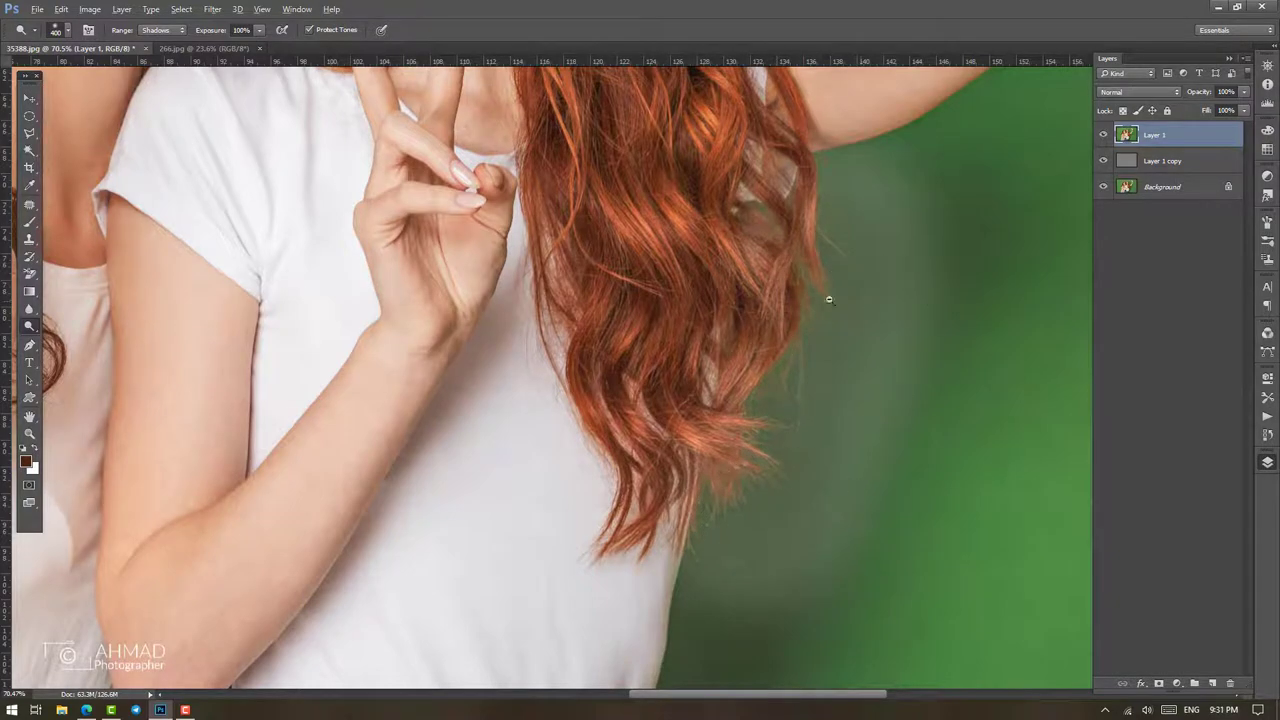
pyautogui.scroll(-5, 810, 521)
# Set up the Background Eraser with Discontiguous limits, 34% tolerance and adjusted brush hardness
pyautogui.press('e')
pyautogui.scroll(5, 514, 400)
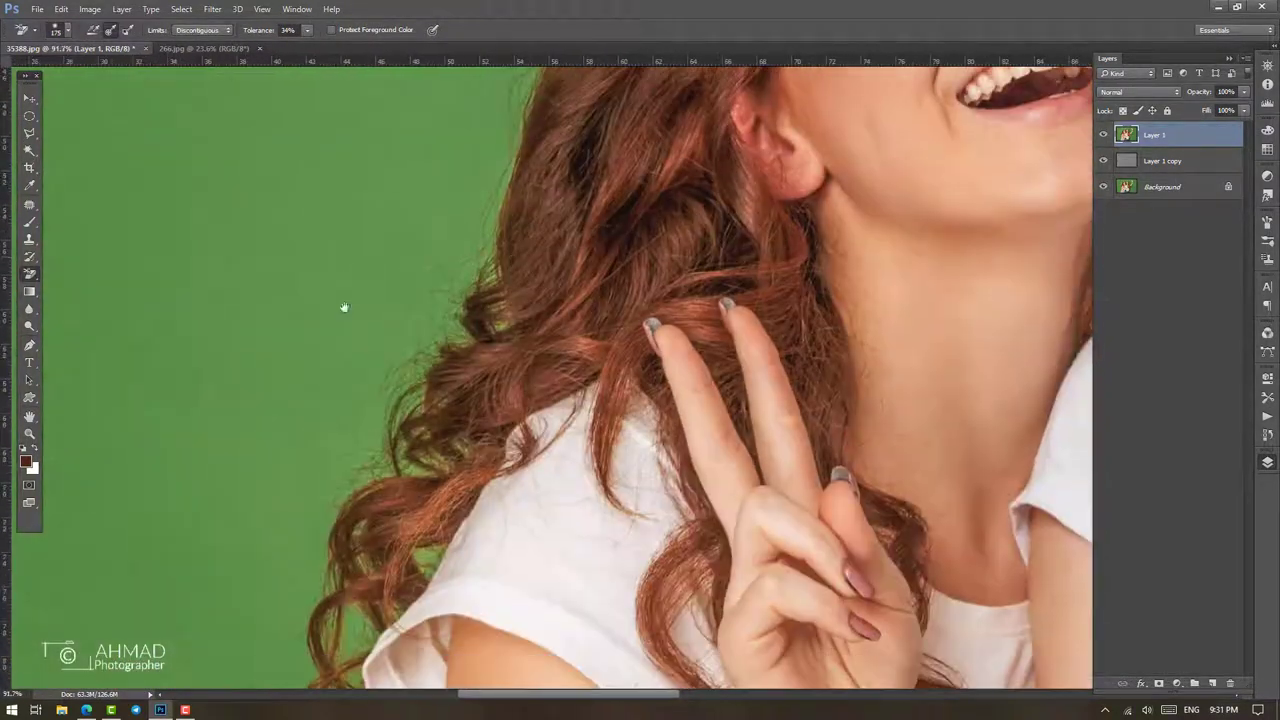
pyautogui.rightClick(30, 273)
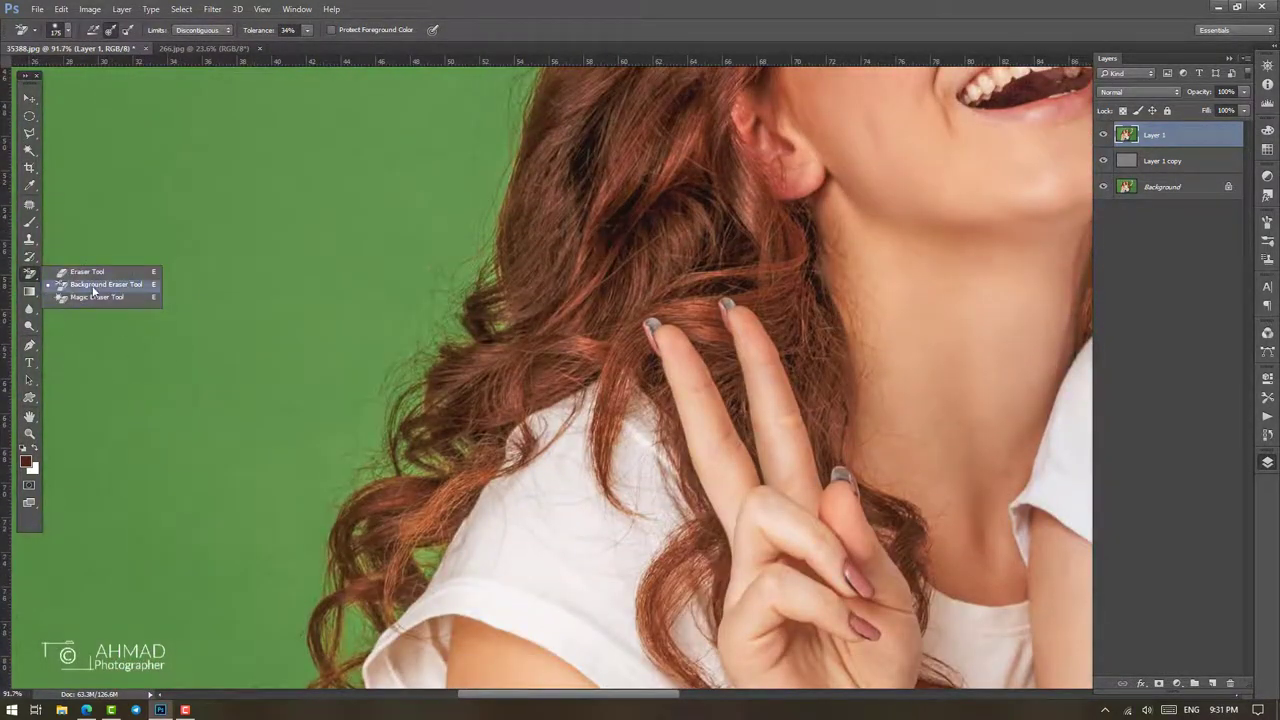
pyautogui.click(93, 285)
pyautogui.click(200, 30)
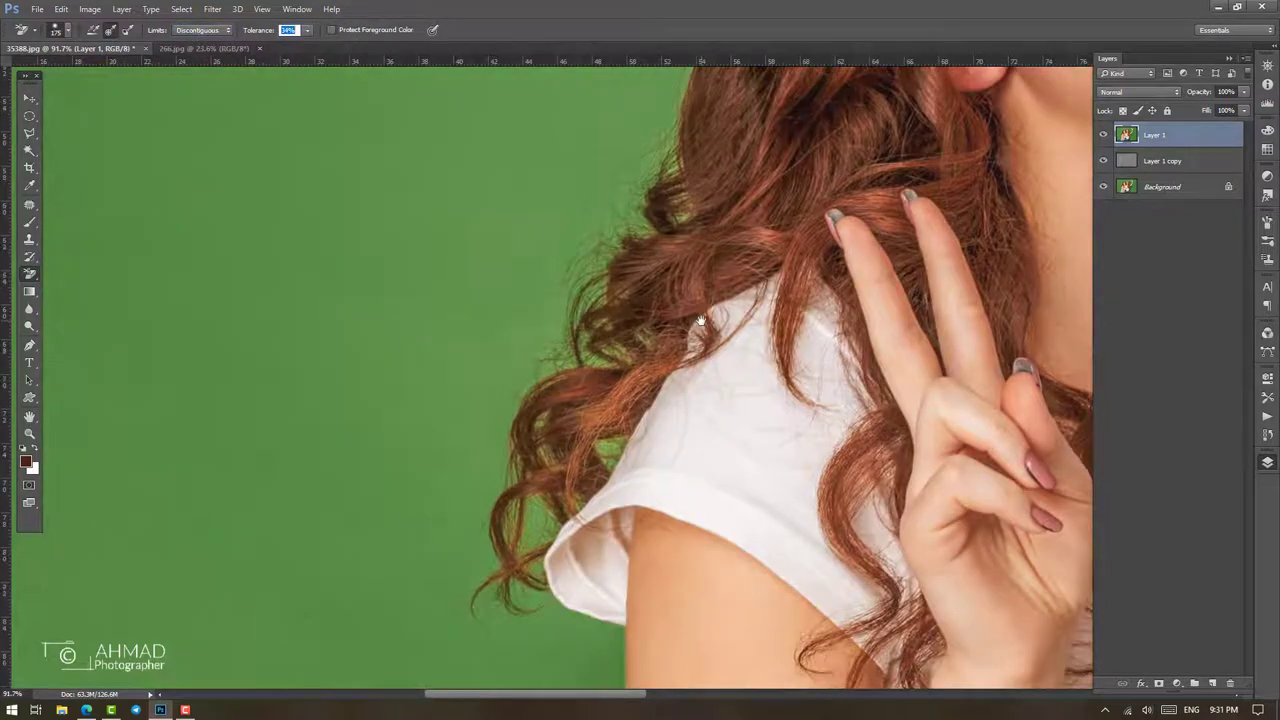
pyautogui.moveTo(518, 430); pyautogui.dragTo(703, 325)
pyautogui.rightClick(601, 465)
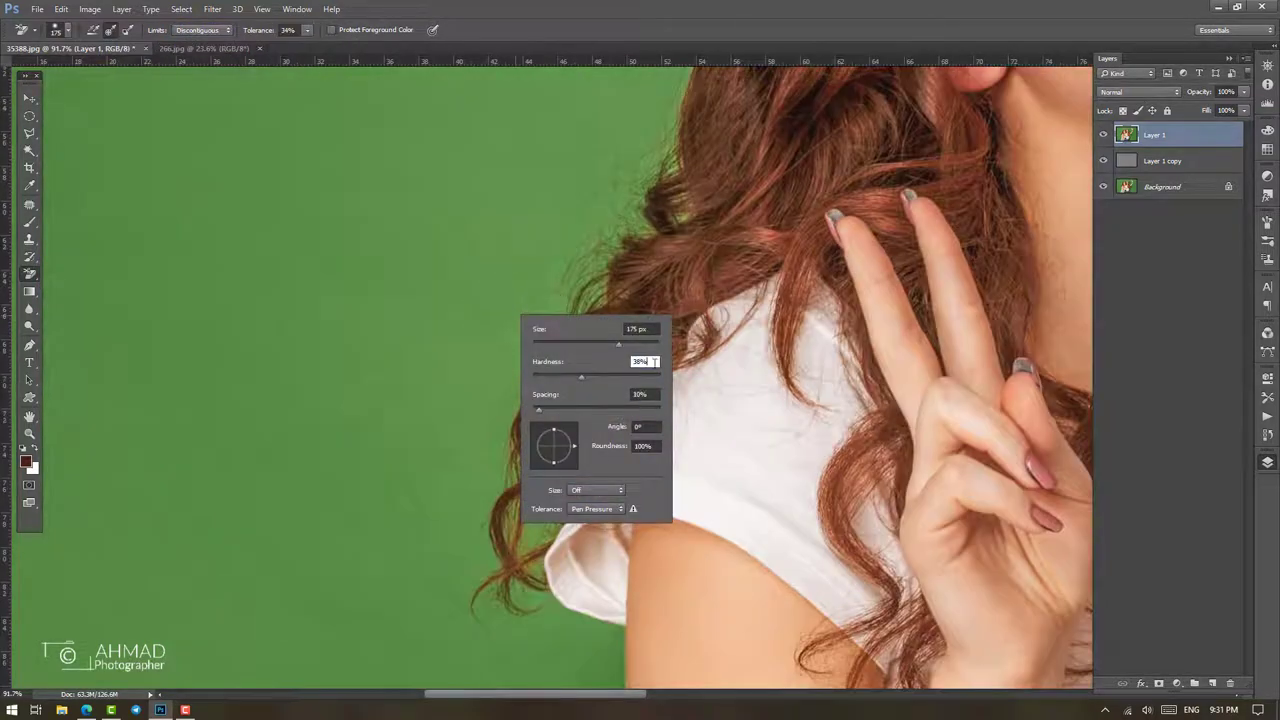
pyautogui.moveTo(573, 271); pyautogui.dragTo(598, 298)
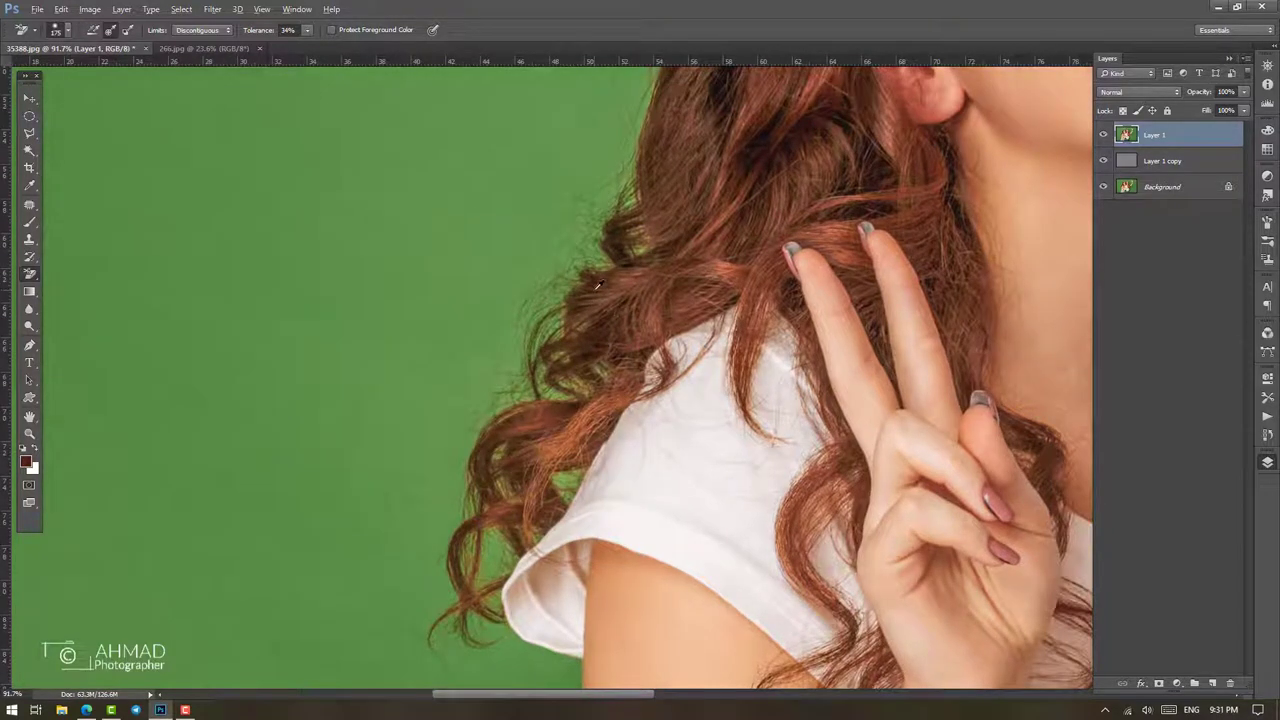
# Erase the green along the left woman's hair and between the two women's hair
pyautogui.moveTo(513, 365); pyautogui.dragTo(465, 418)
pyautogui.scroll(-5, 465, 418)
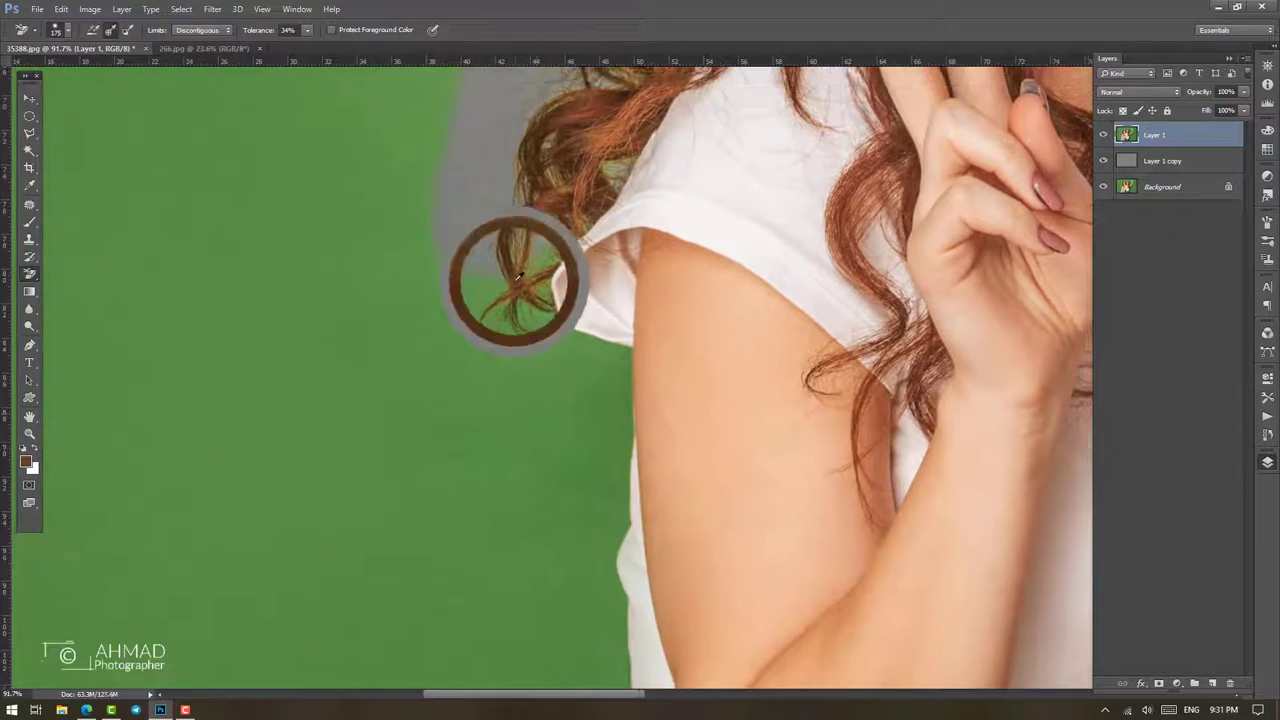
pyautogui.moveTo(514, 271)
pyautogui.mouseDown()
pyautogui.moveTo(443, 309)
pyautogui.moveTo(507, 272)
pyautogui.mouseUp()
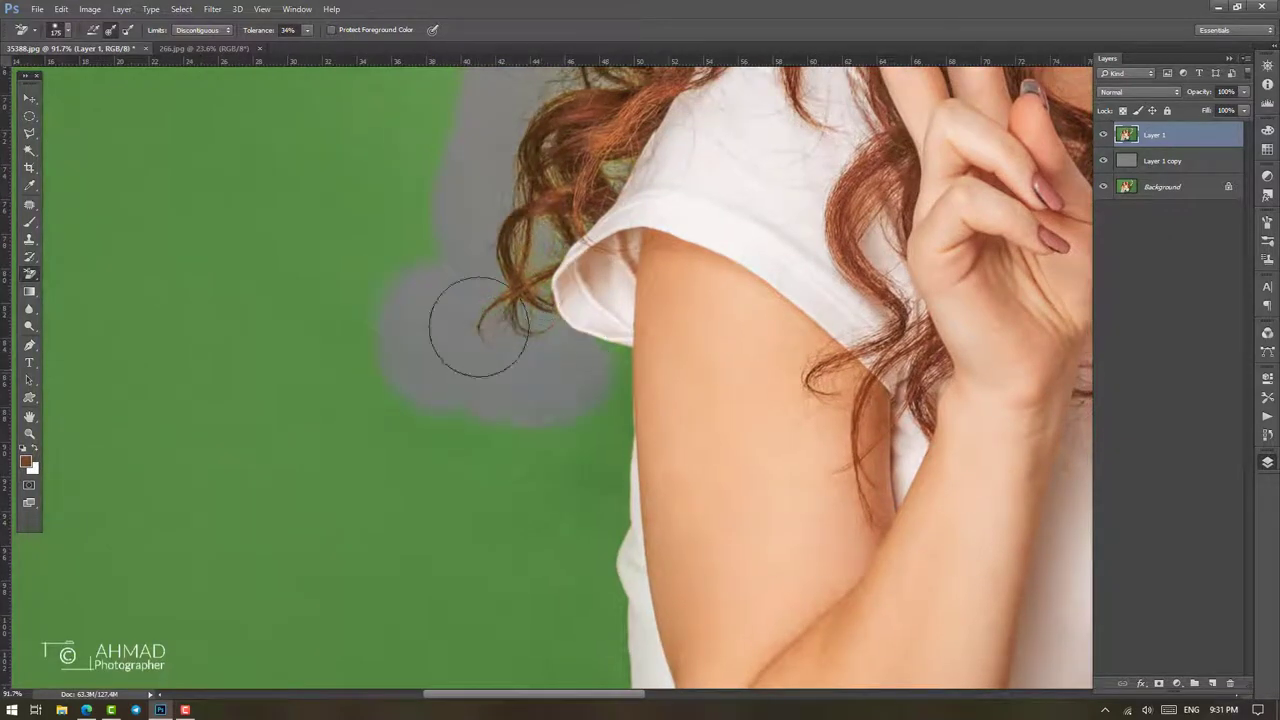
pyautogui.scroll(5, 477, 323)
pyautogui.moveTo(587, 357)
pyautogui.mouseDown()
pyautogui.moveTo(508, 443)
pyautogui.moveTo(523, 406)
pyautogui.mouseUp()
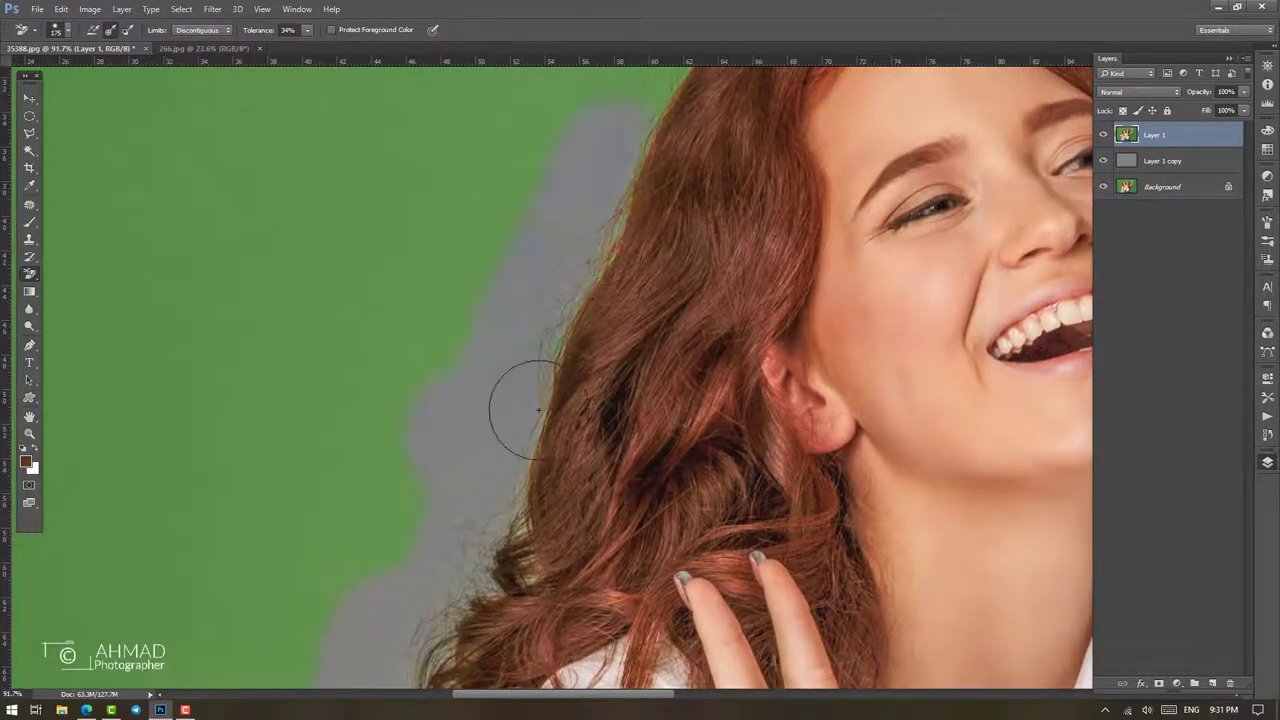
pyautogui.scroll(3, 634, 189)
pyautogui.moveTo(610, 245); pyautogui.dragTo(663, 114)
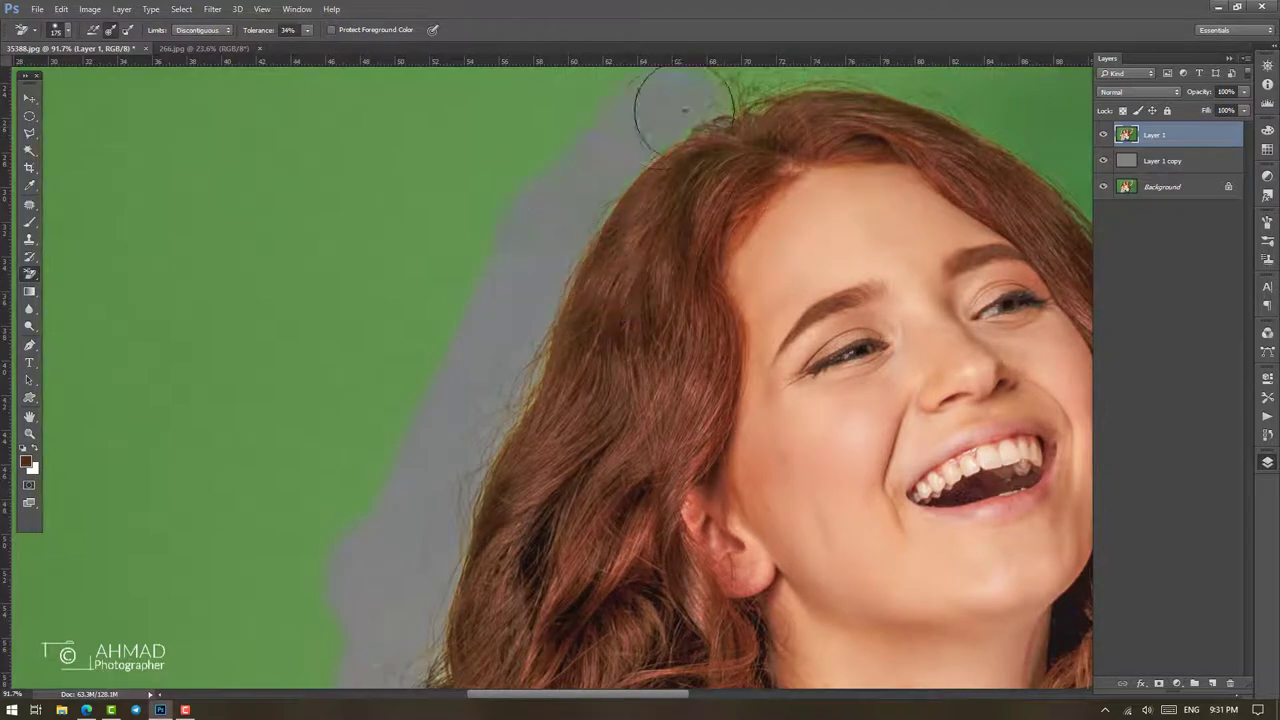
pyautogui.scroll(4, 608, 275)
pyautogui.moveTo(608, 275)
pyautogui.mouseDown()
pyautogui.moveTo(631, 206)
pyautogui.moveTo(809, 266)
pyautogui.mouseUp()
pyautogui.hscroll(5, 750, 320)
pyautogui.moveTo(697, 334)
pyautogui.mouseDown()
pyautogui.moveTo(663, 300)
pyautogui.moveTo(655, 440)
pyautogui.moveTo(683, 517)
pyautogui.mouseUp()
# Erase the green in the gap between the women and above both heads
pyautogui.scroll(-3, 660, 400)
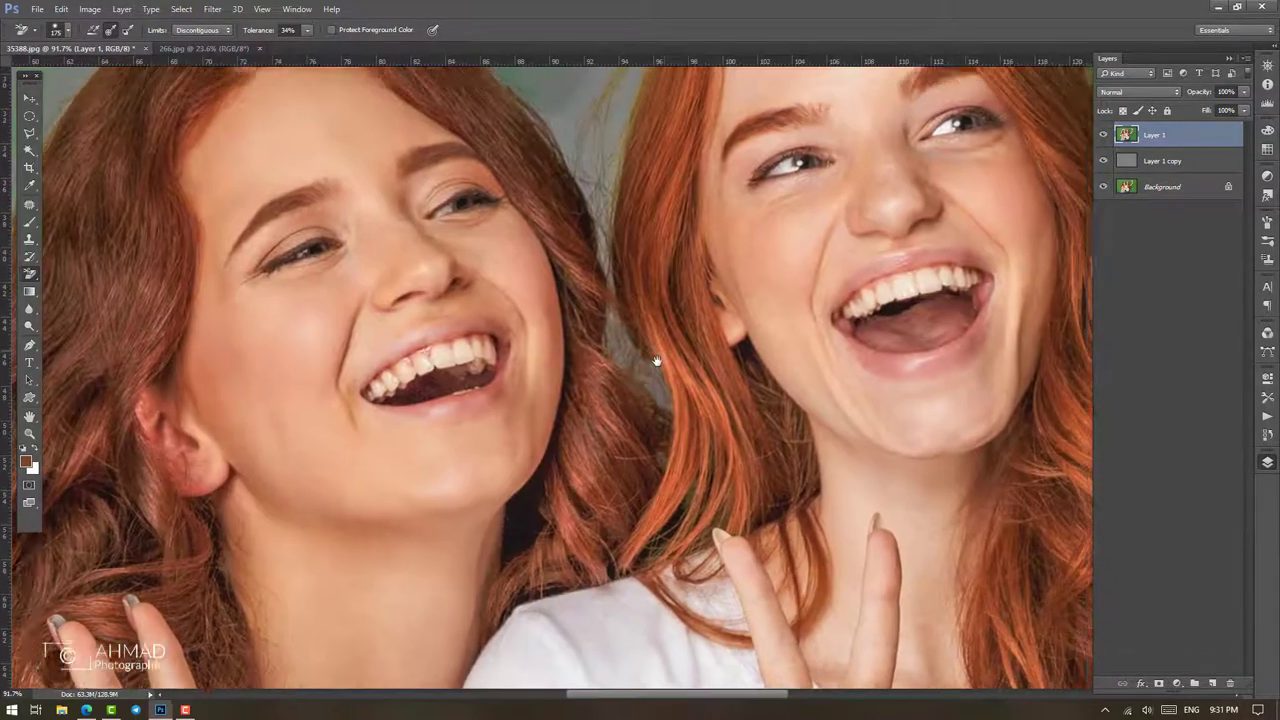
pyautogui.scroll(1, 655, 405)
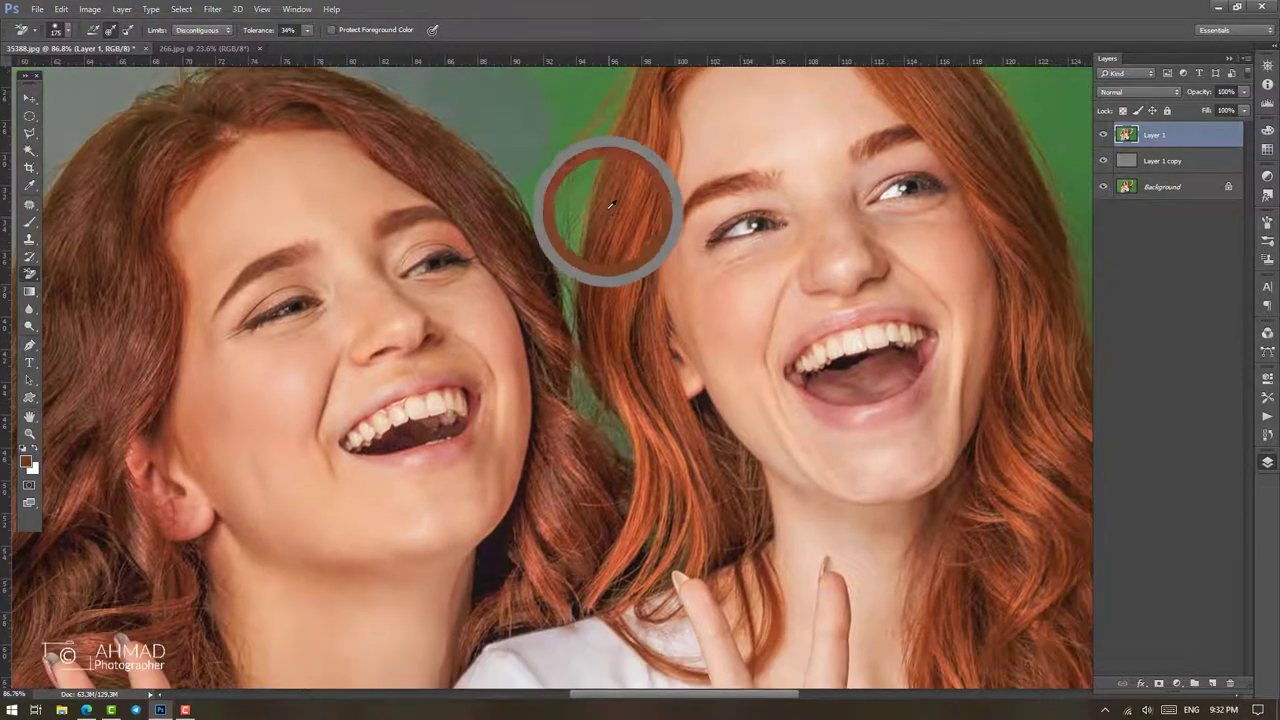
pyautogui.moveTo(609, 200)
pyautogui.mouseDown()
pyautogui.moveTo(577, 204)
pyautogui.moveTo(571, 114)
pyautogui.moveTo(585, 410)
pyautogui.moveTo(650, 510)
pyautogui.mouseUp()
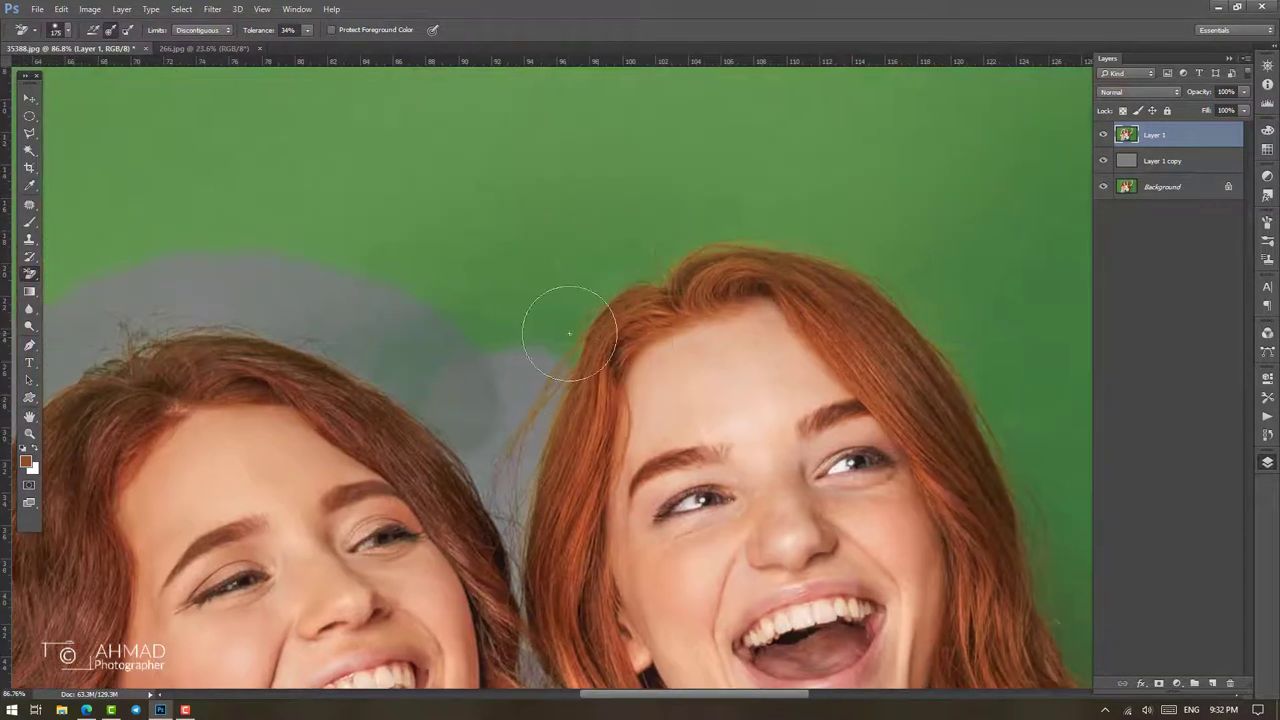
pyautogui.moveTo(520, 330)
pyautogui.mouseDown()
pyautogui.moveTo(401, 320)
pyautogui.moveTo(600, 257)
pyautogui.moveTo(800, 260)
pyautogui.mouseUp()
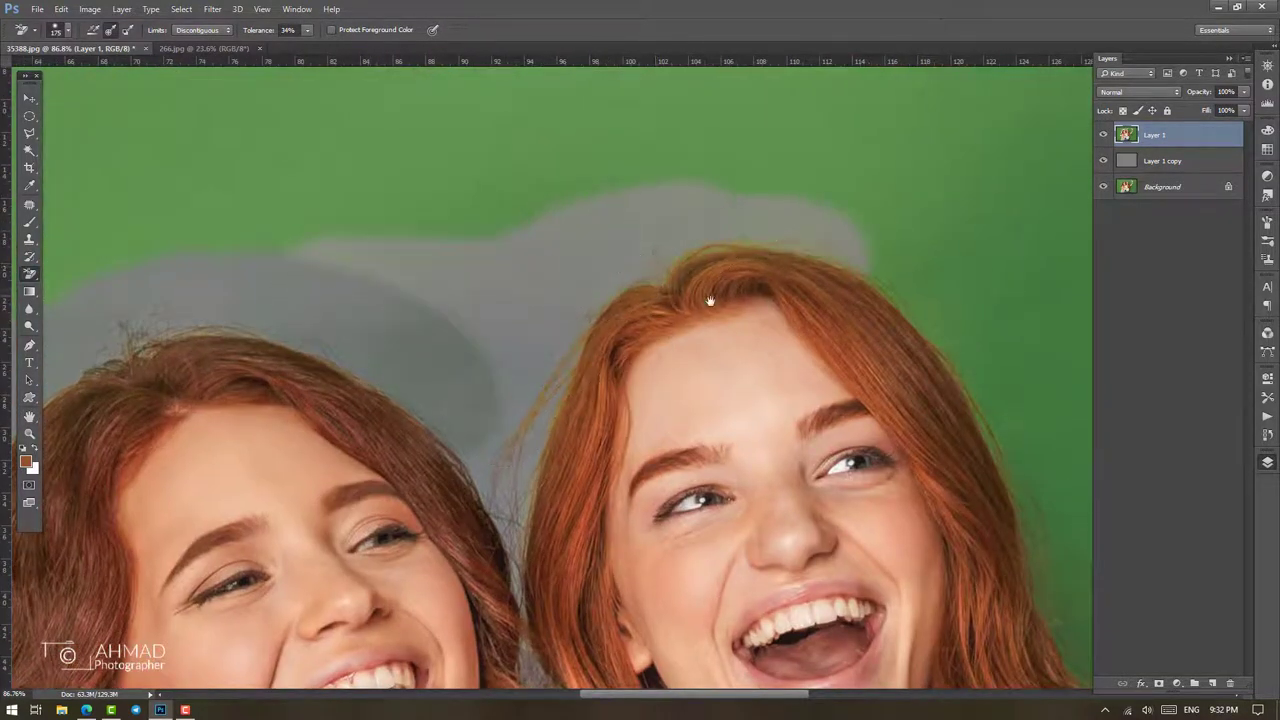
pyautogui.keyDown('alt'); pyautogui.click(596, 238); pyautogui.keyUp('alt')
pyautogui.moveTo(650, 160)
pyautogui.mouseDown()
pyautogui.moveTo(643, 243)
pyautogui.moveTo(728, 428)
pyautogui.moveTo(800, 494)
pyautogui.moveTo(783, 572)
pyautogui.moveTo(549, 222)
pyautogui.moveTo(577, 422)
pyautogui.moveTo(674, 434)
pyautogui.moveTo(651, 500)
pyautogui.moveTo(690, 575)
pyautogui.moveTo(592, 186)
pyautogui.mouseUp()
pyautogui.keyDown('alt'); pyautogui.click(581, 428); pyautogui.keyUp('alt')
# Erase the green along the right woman's long hair down to its lower edge, then zoom toward her arm
pyautogui.scroll(-5, 592, 186)
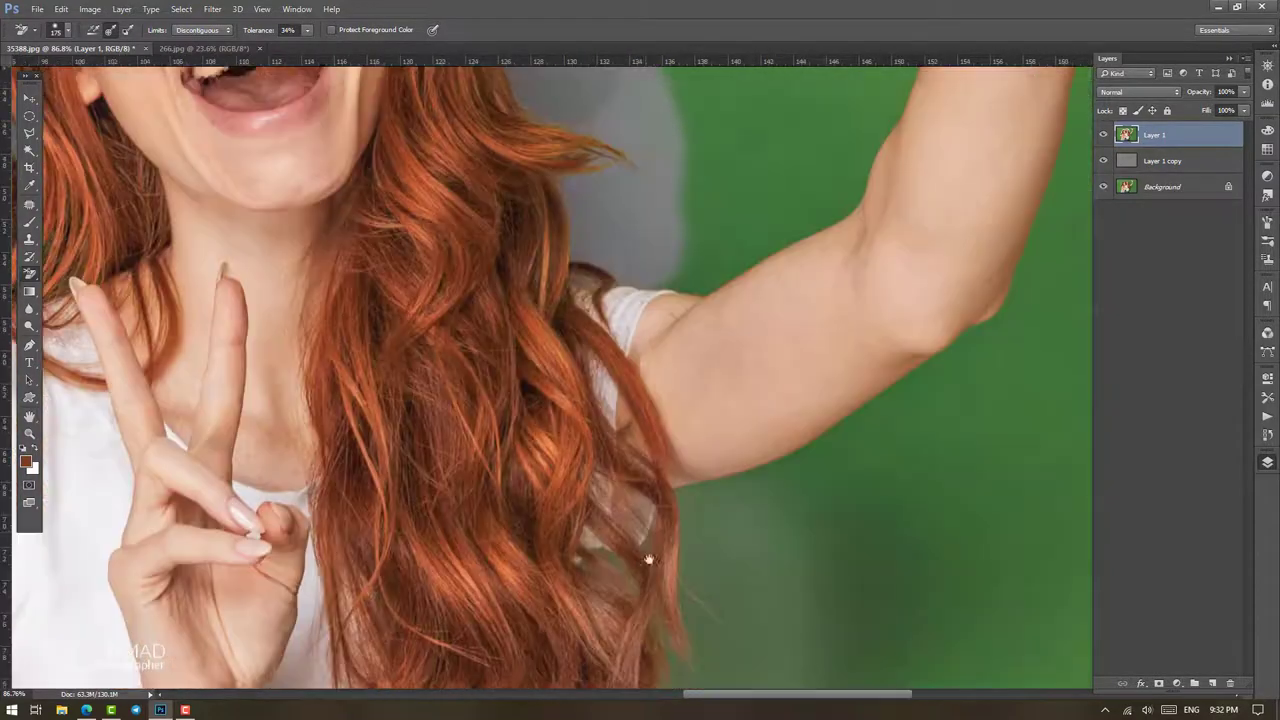
pyautogui.scroll(-3, 560, 240)
pyautogui.moveTo(560, 234)
pyautogui.mouseDown()
pyautogui.moveTo(600, 229)
pyautogui.moveTo(567, 477)
pyautogui.moveTo(500, 557)
pyautogui.moveTo(480, 640)
pyautogui.moveTo(591, 503)
pyautogui.mouseUp()
pyautogui.moveTo(535, 688); pyautogui.dragTo(590, 455)
pyautogui.moveTo(590, 455)
pyautogui.mouseDown()
pyautogui.moveTo(491, 509)
pyautogui.moveTo(693, 184)
pyautogui.mouseUp()
pyautogui.scroll(-5, 693, 184)
pyautogui.scroll(-3, 600, 300)
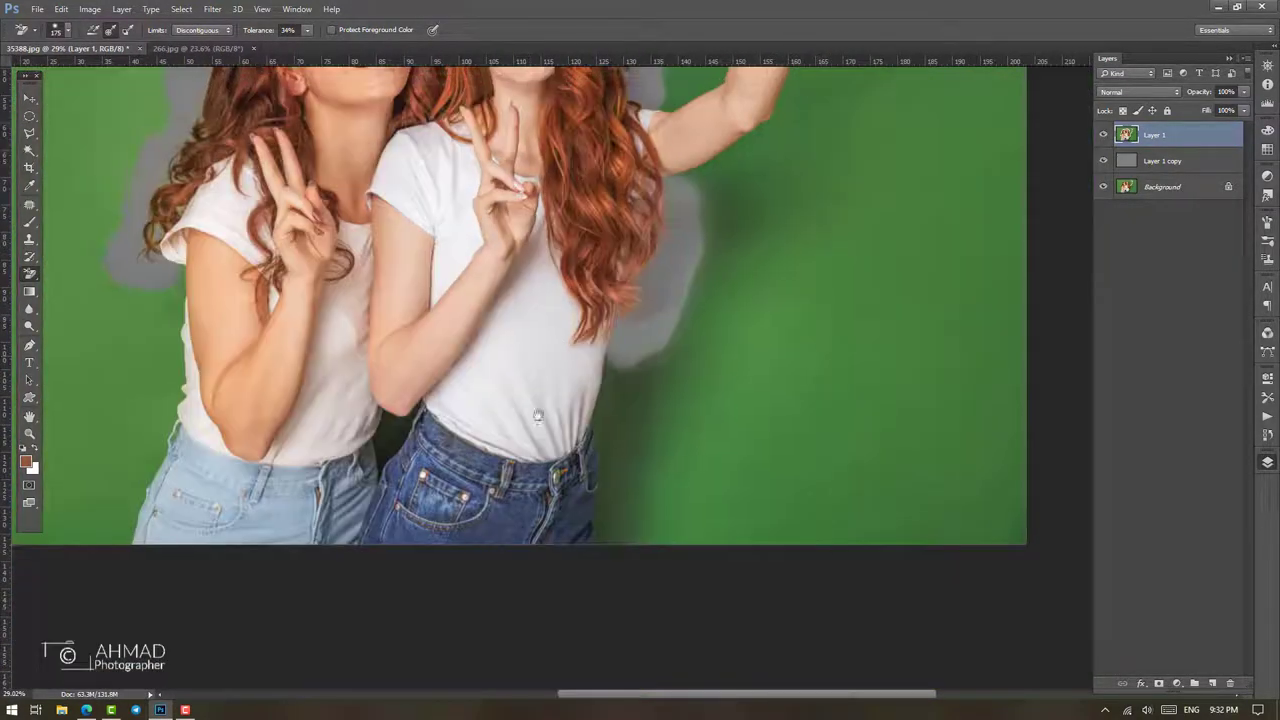
pyautogui.scroll(2, 600, 300)
pyautogui.moveTo(29, 135); pyautogui.dragTo(85, 164)
pyautogui.scroll(6, 351, 500)
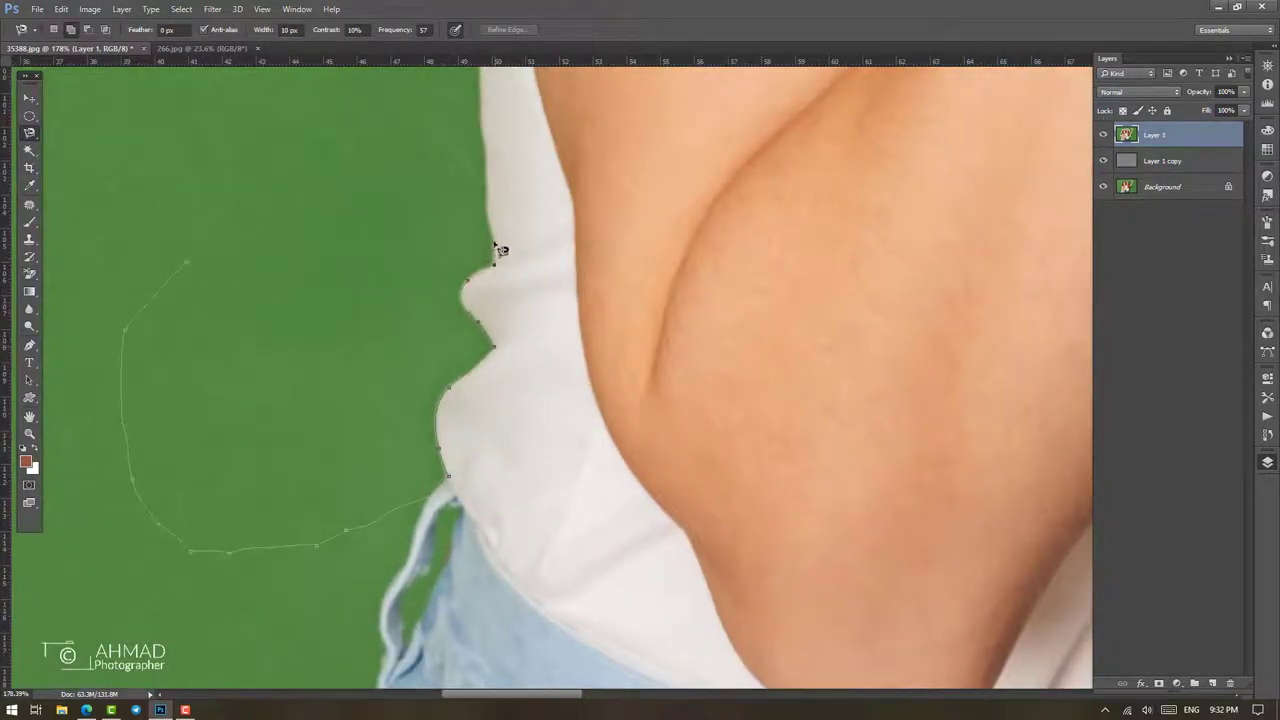
# Trace the Magnetic Lasso from the upper arm down the shirt and jeans edge
pyautogui.moveTo(490, 102); pyautogui.dragTo(506, 435)
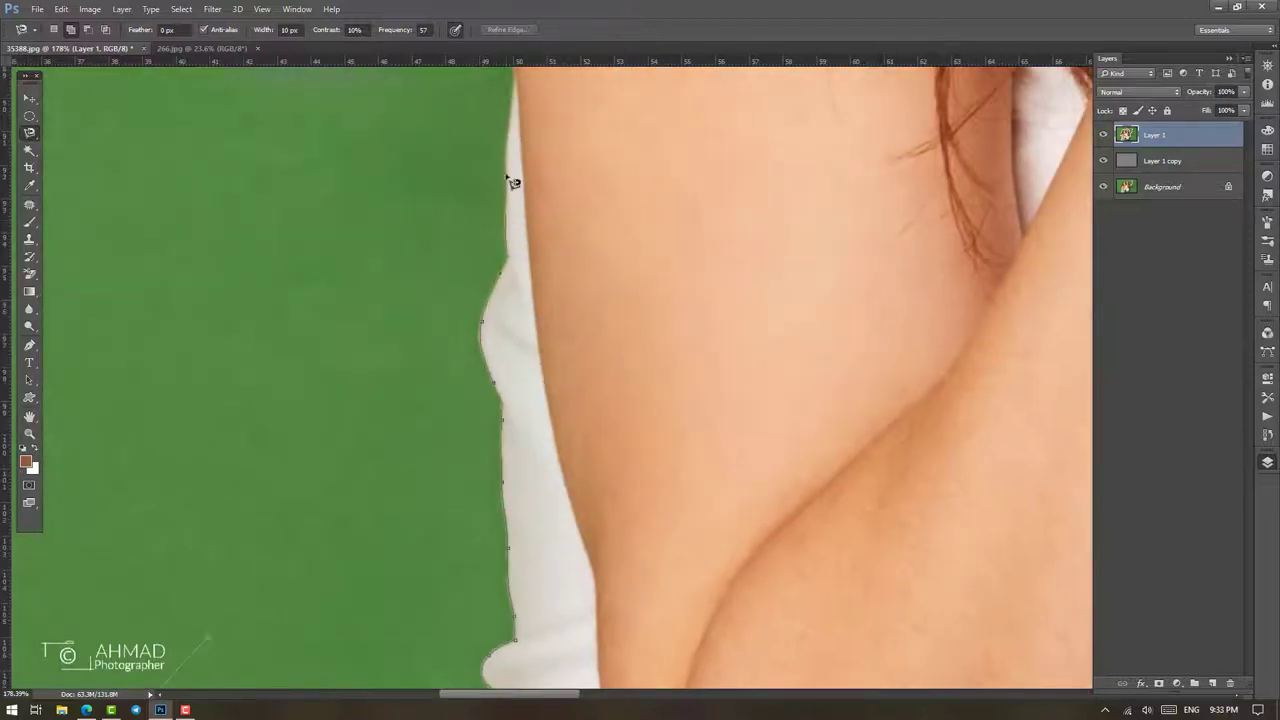
pyautogui.moveTo(511, 181); pyautogui.dragTo(514, 428)
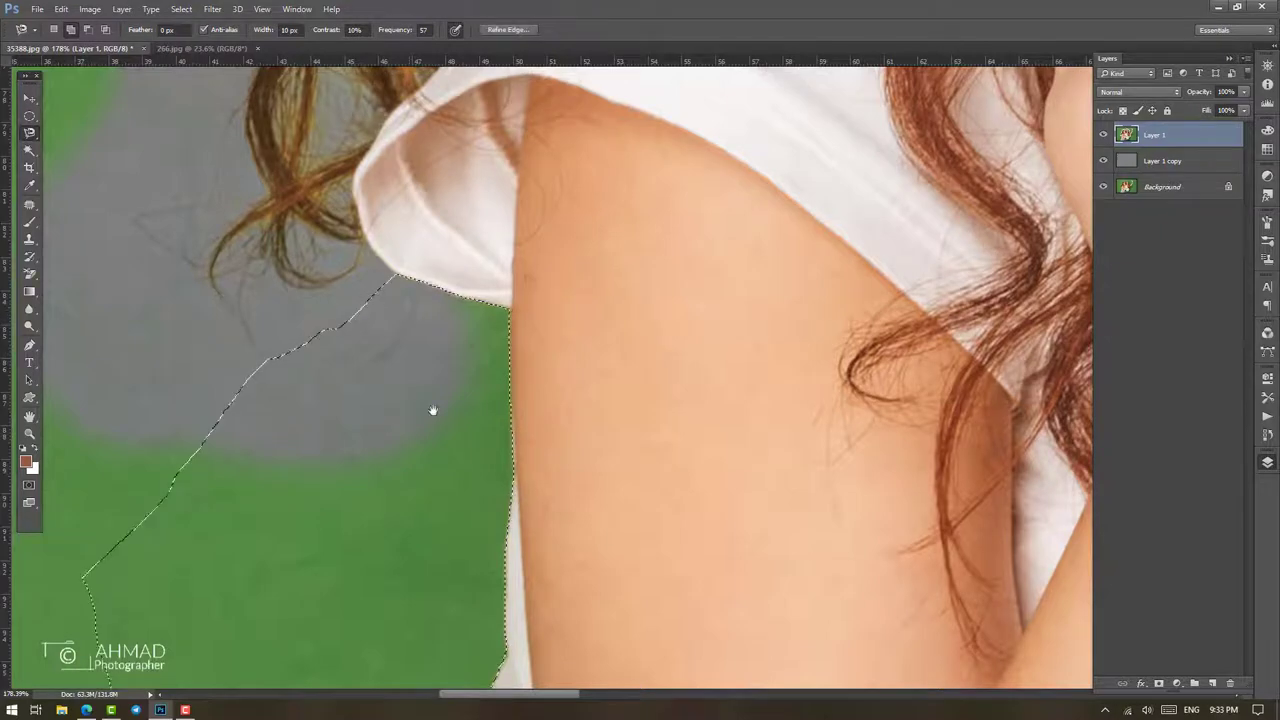
pyautogui.moveTo(429, 414); pyautogui.dragTo(500, 194)
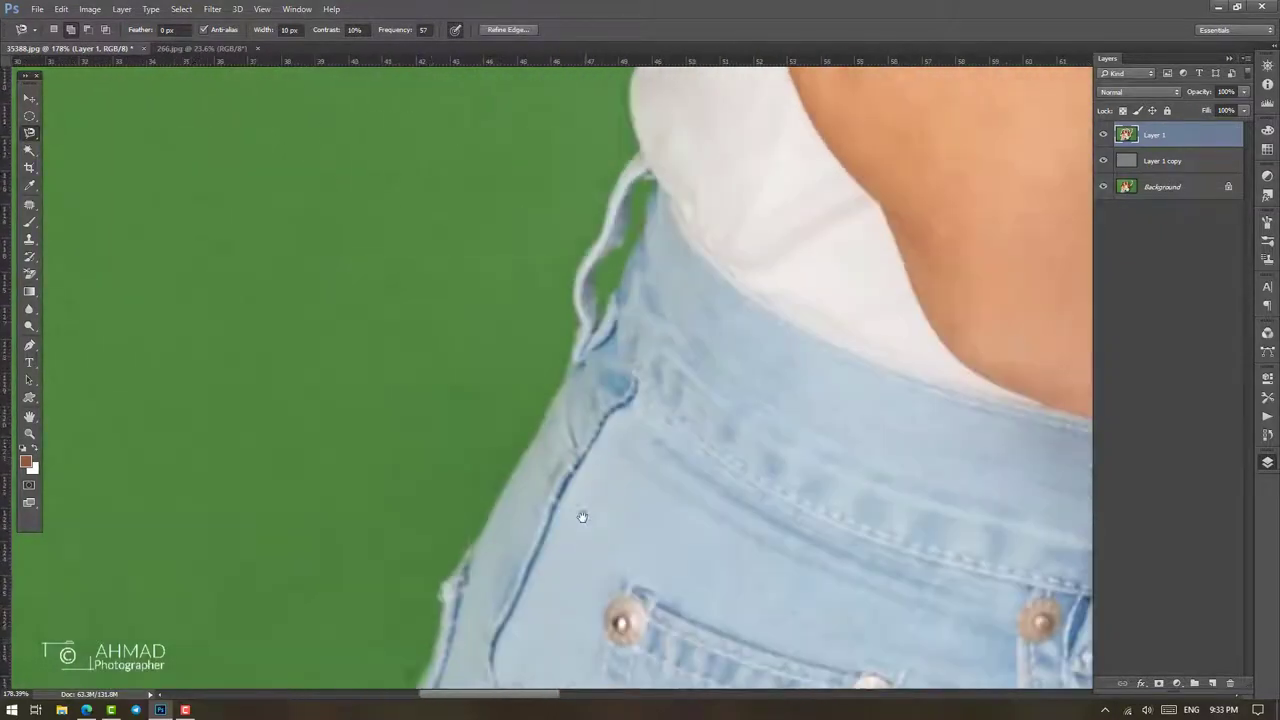
pyautogui.moveTo(582, 516); pyautogui.dragTo(597, 571)
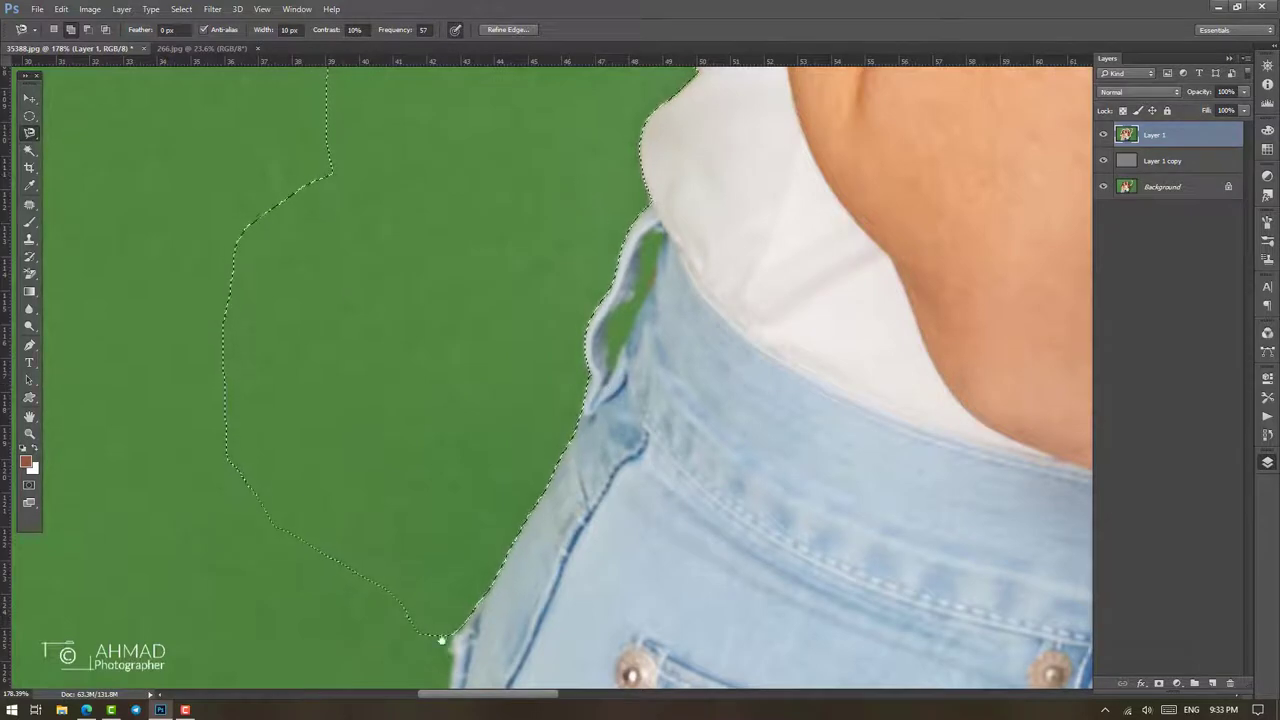
pyautogui.moveTo(443, 634)
pyautogui.mouseDown()
pyautogui.moveTo(544, 259)
pyautogui.moveTo(352, 193)
pyautogui.mouseUp()
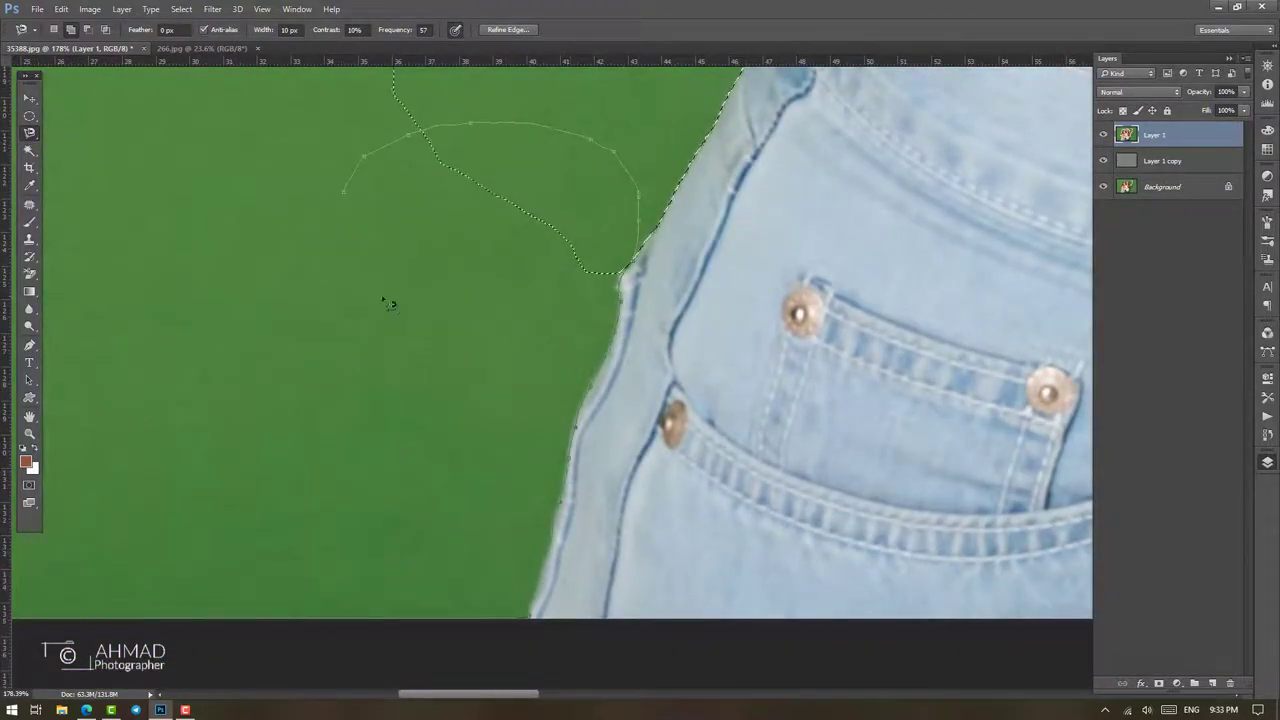
pyautogui.scroll(-5, 700, 420)
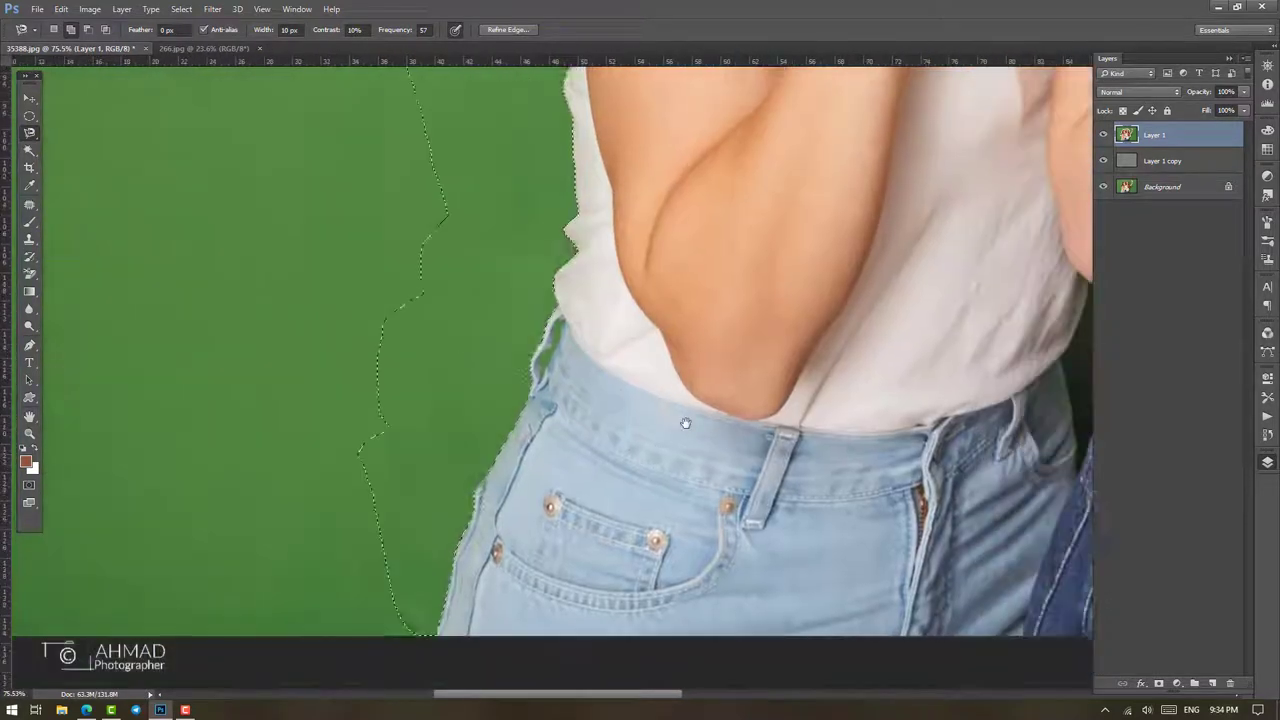
pyautogui.scroll(2, 685, 423)
pyautogui.scroll(4, 640, 440)
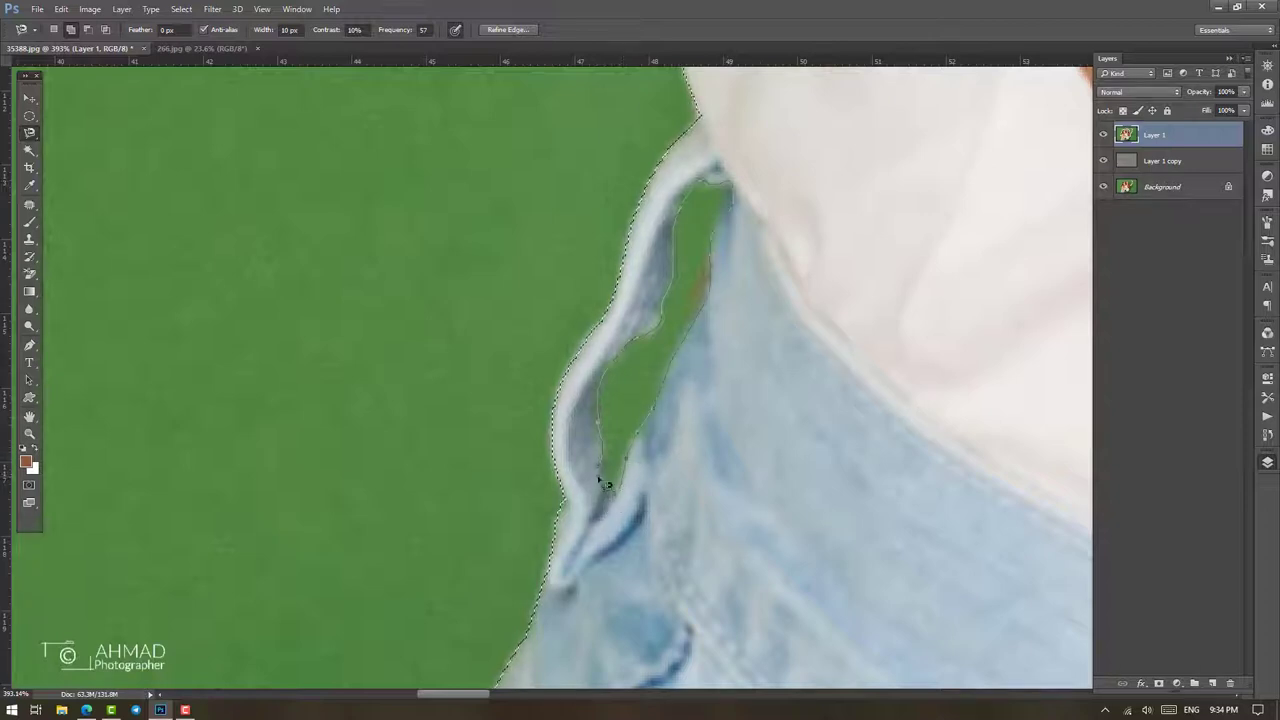
pyautogui.scroll(-2, 786, 260)
pyautogui.scroll(-1, 714, 357)
pyautogui.scroll(-3, 629, 451)
pyautogui.scroll(-3, 873, 495)
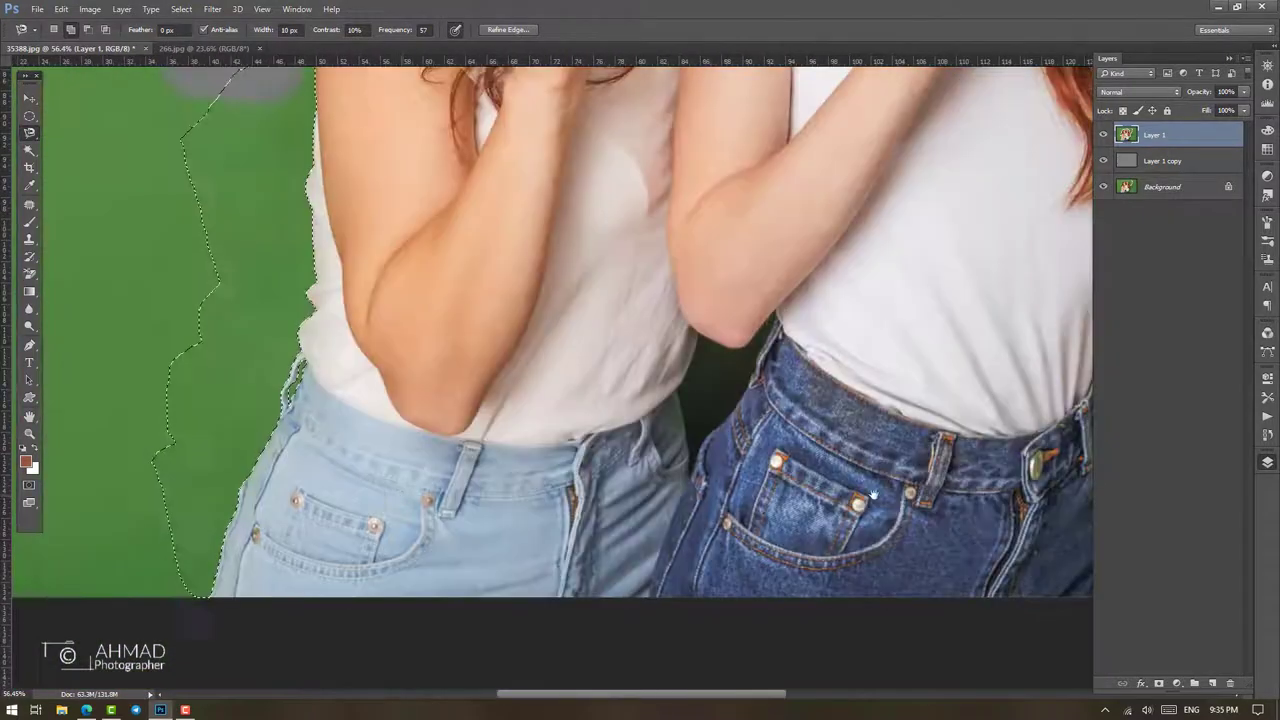
pyautogui.hscroll(5, 873, 495)
pyautogui.scroll(3, 729, 260)
# Trace a second outline beside the right woman's shirt down to her lower jeans
pyautogui.click(776, 376)
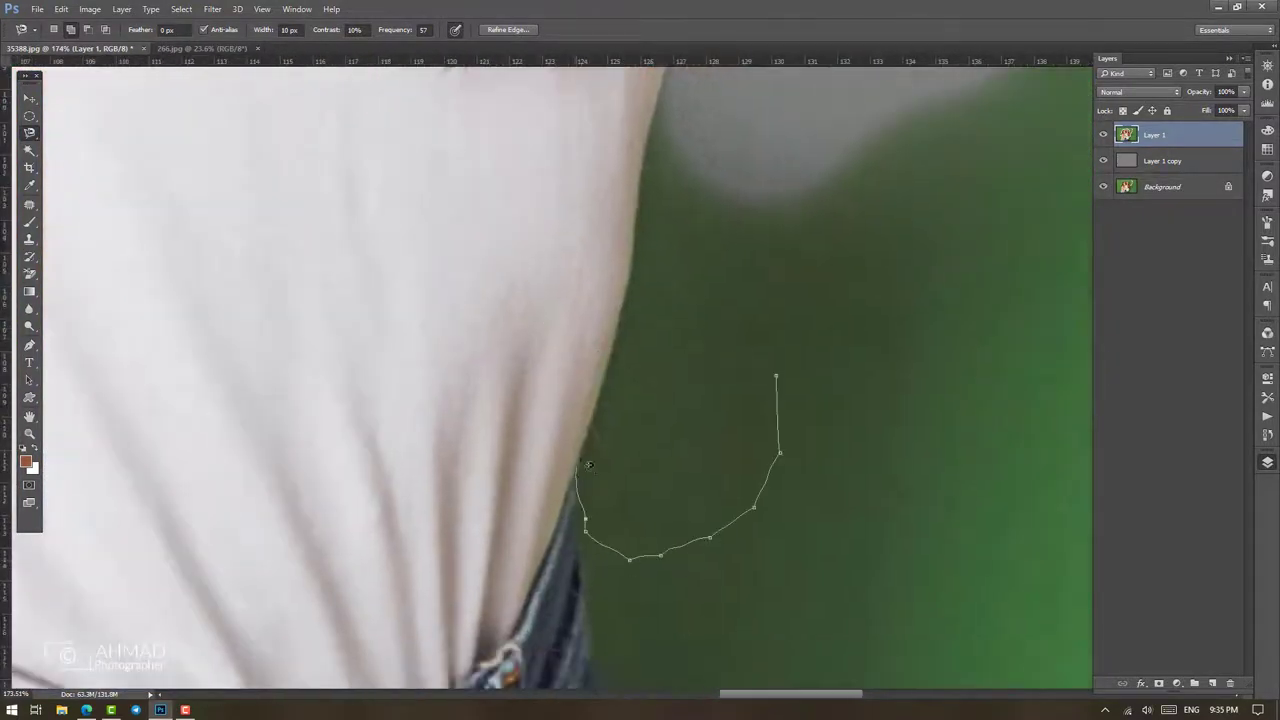
pyautogui.moveTo(664, 139); pyautogui.dragTo(622, 463)
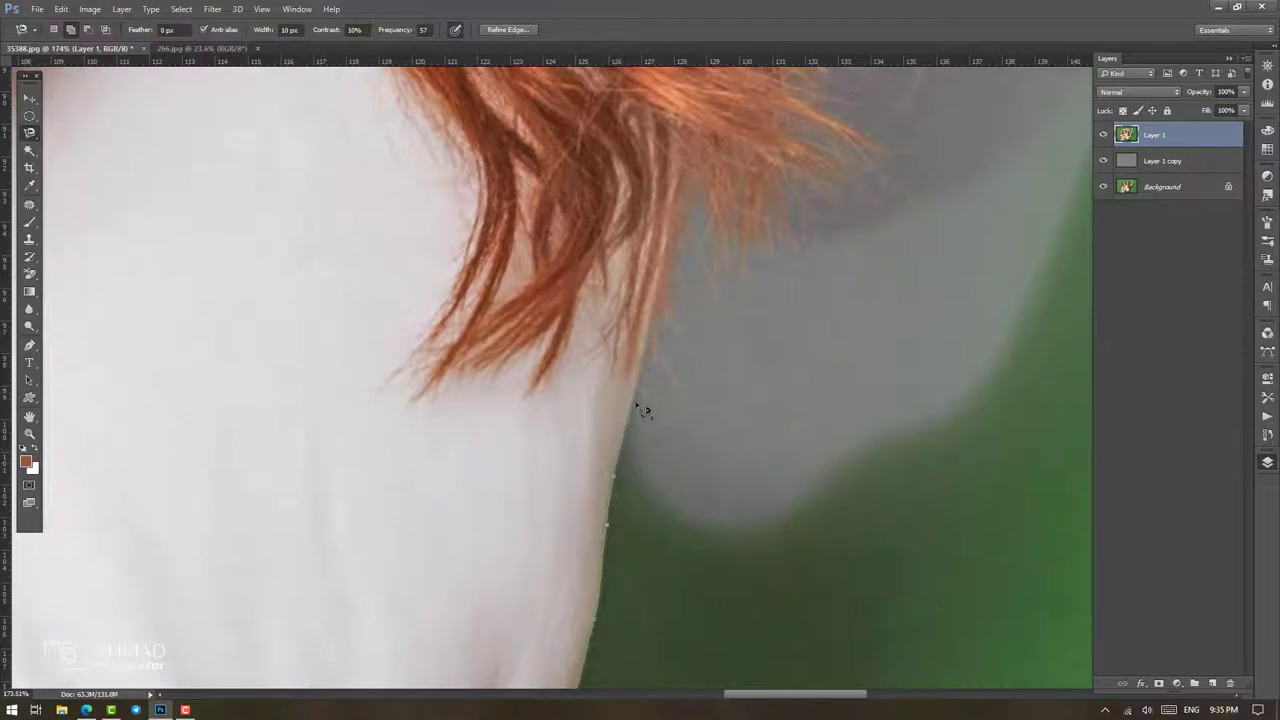
pyautogui.scroll(-5, 965, 498)
pyautogui.scroll(-3, 566, 494)
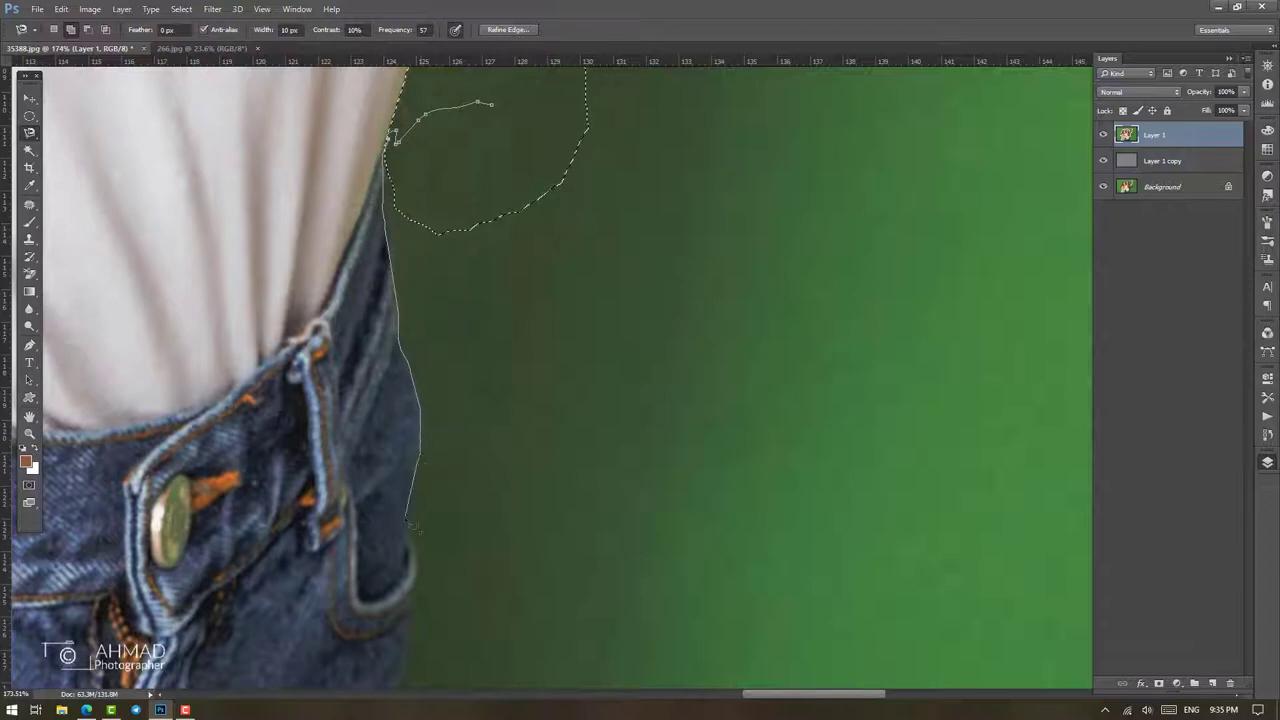
pyautogui.moveTo(412, 642); pyautogui.dragTo(480, 290)
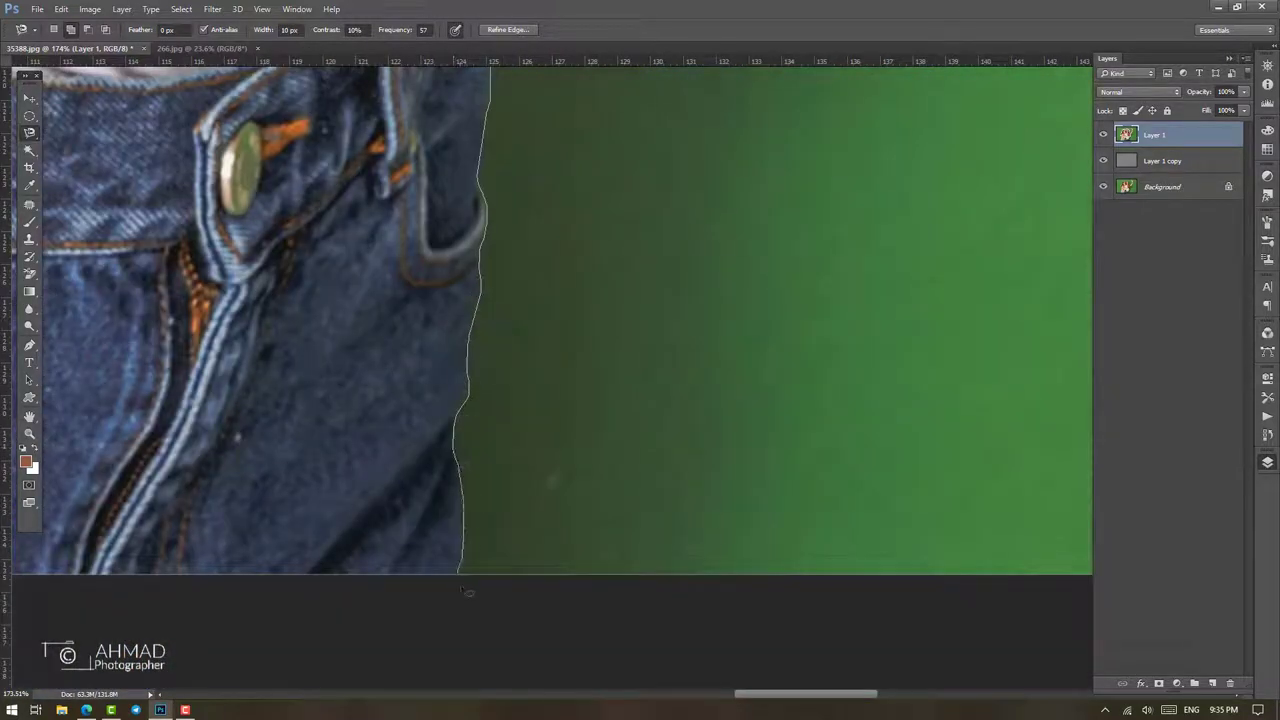
pyautogui.scroll(-3, 791, 271)
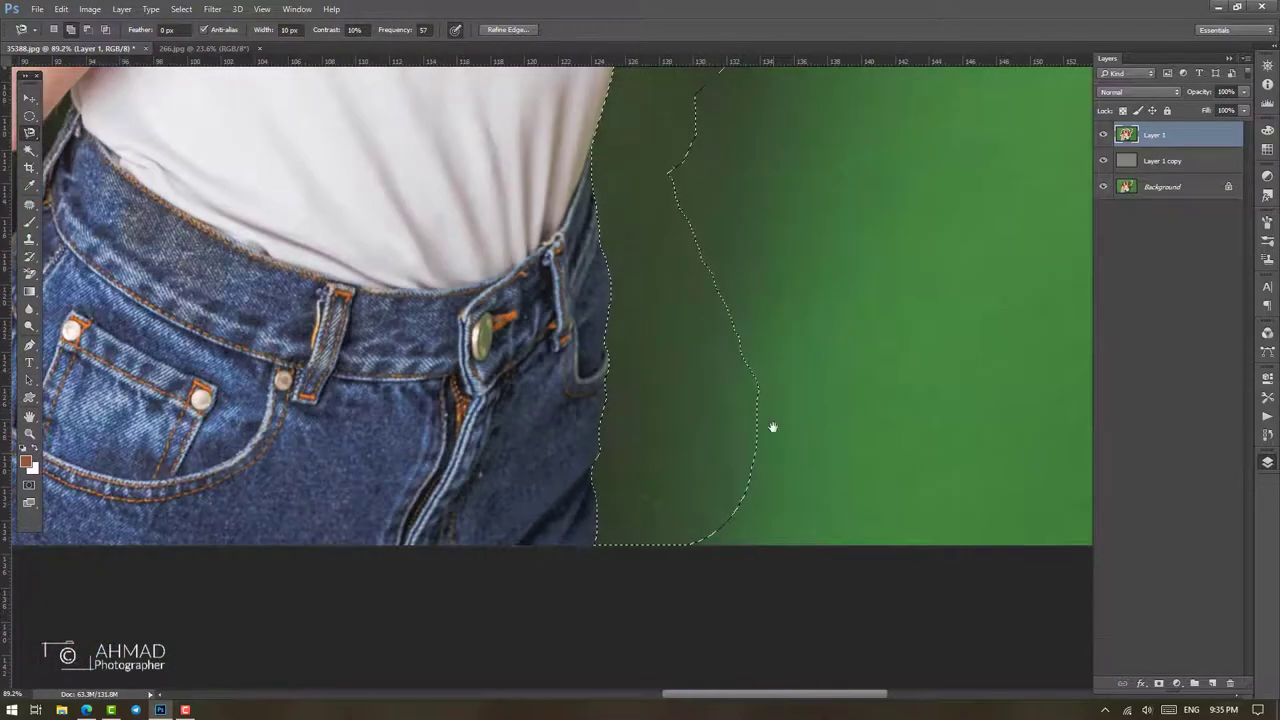
pyautogui.scroll(2, 771, 428)
pyautogui.scroll(-3, 865, 451)
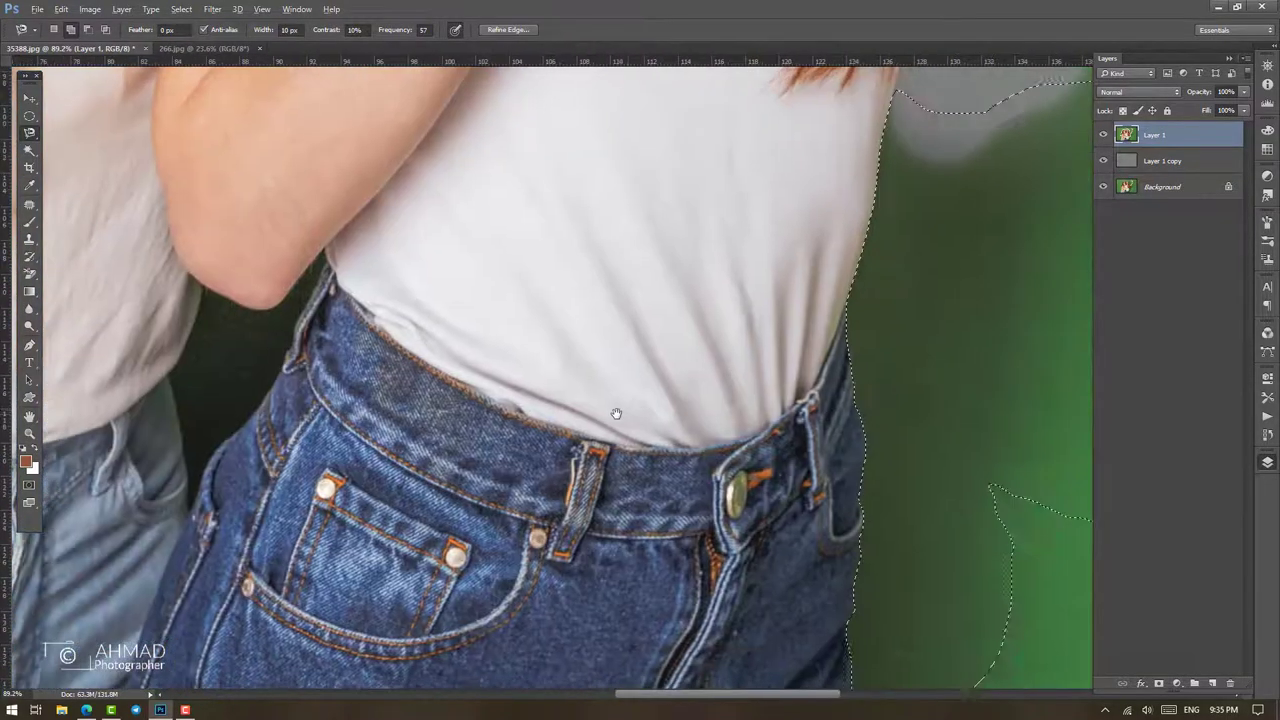
pyautogui.scroll(-2, 748, 189)
# Trace the raised selfie arm, hand and phone edge with the Magnetic Lasso, closing the outlines
pyautogui.scroll(4, 874, 357)
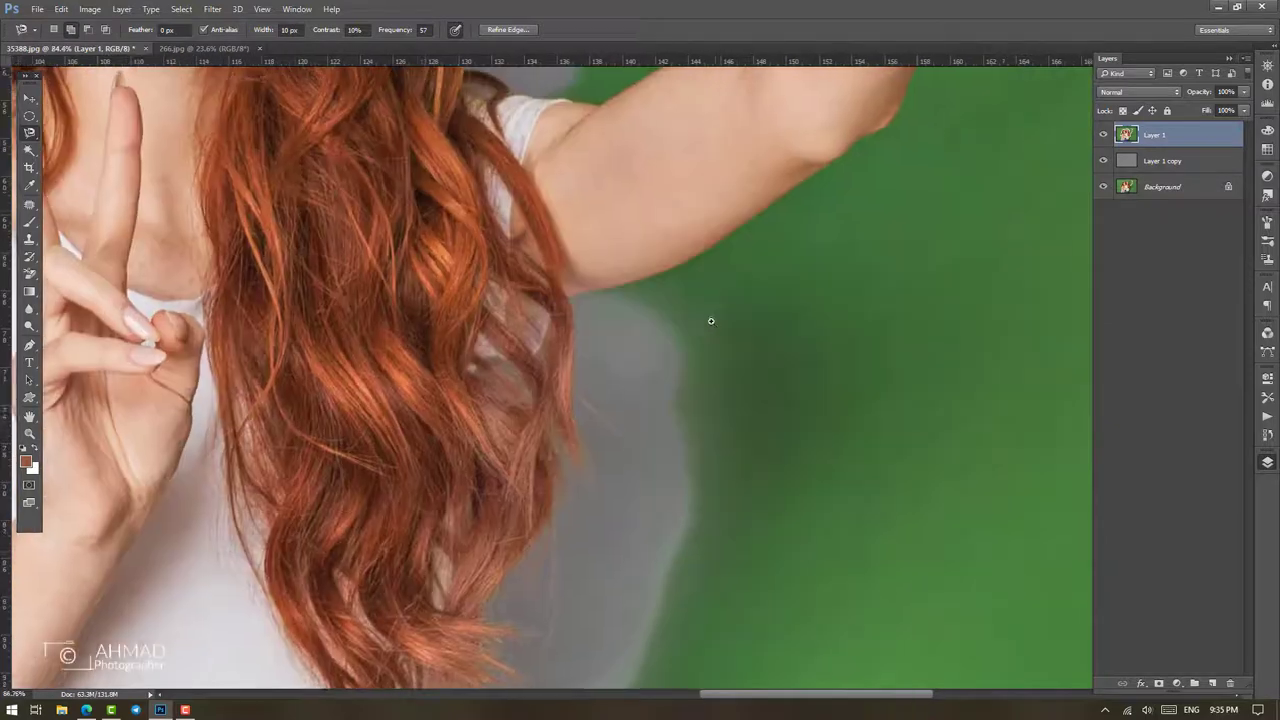
pyautogui.scroll(2, 709, 320)
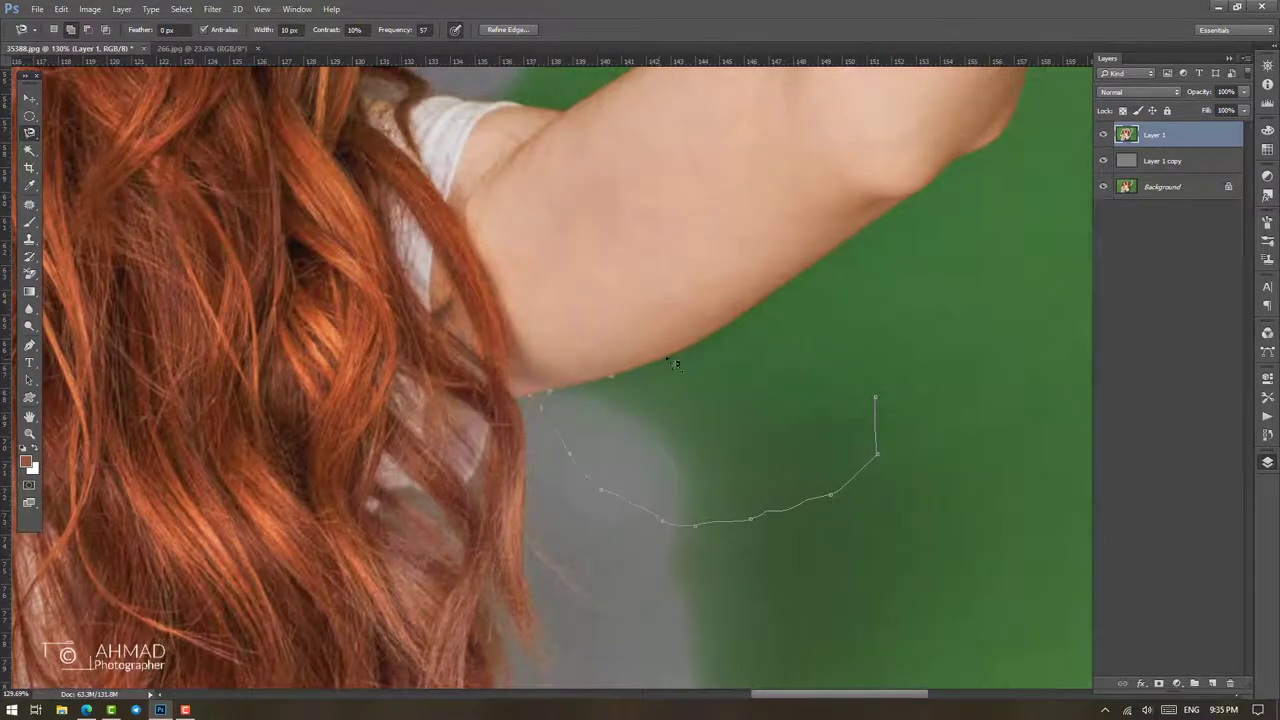
pyautogui.moveTo(1015, 127); pyautogui.dragTo(722, 552)
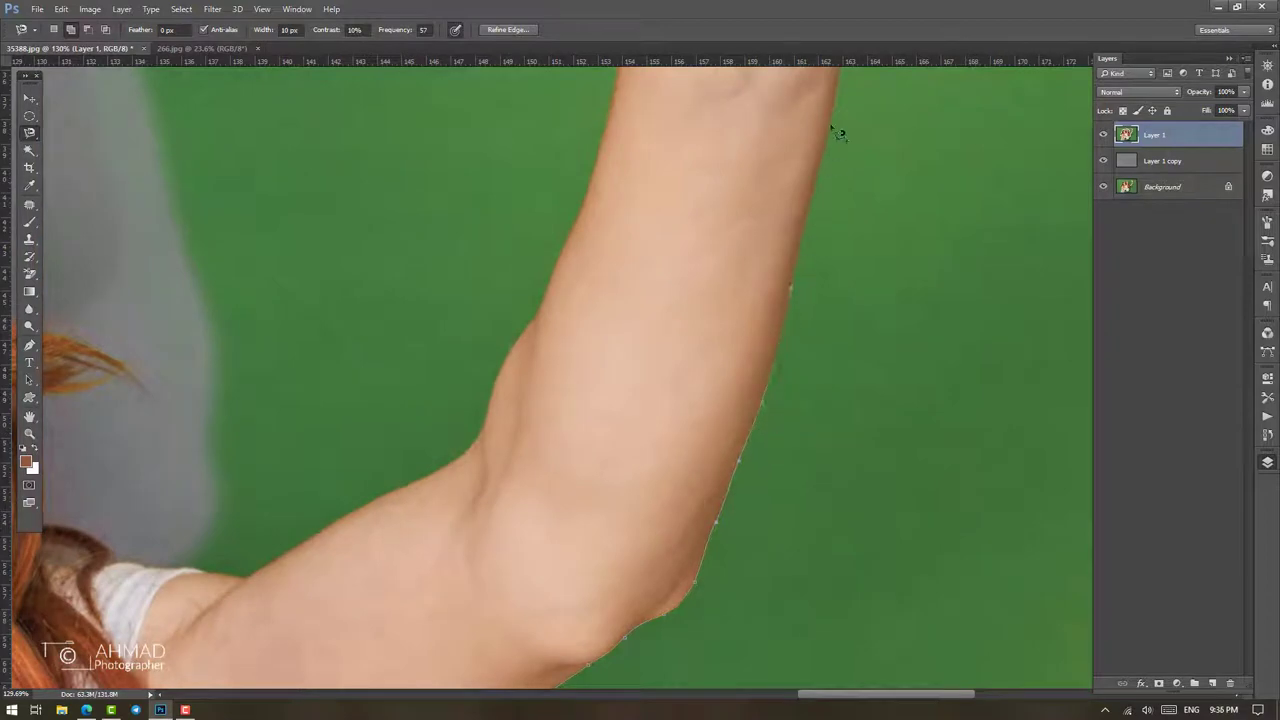
pyautogui.moveTo(838, 133)
pyautogui.mouseDown()
pyautogui.moveTo(737, 523)
pyautogui.moveTo(770, 408)
pyautogui.mouseUp()
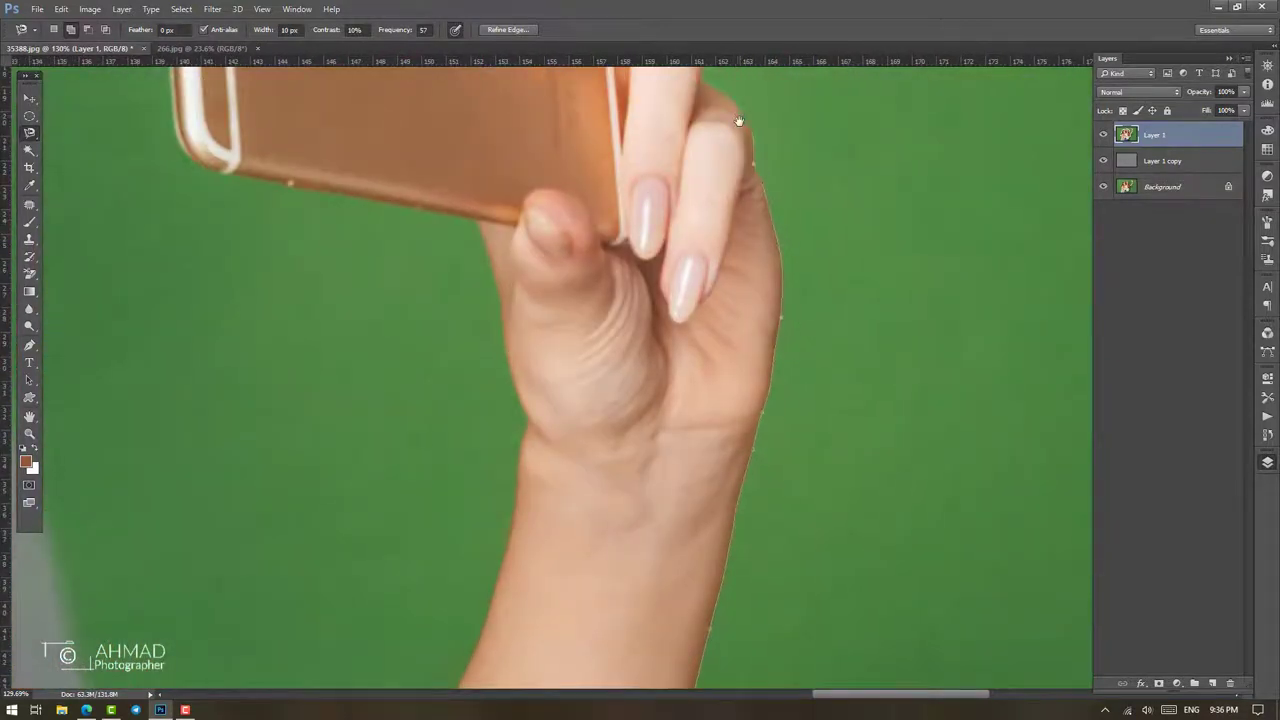
pyautogui.moveTo(739, 121); pyautogui.dragTo(847, 446)
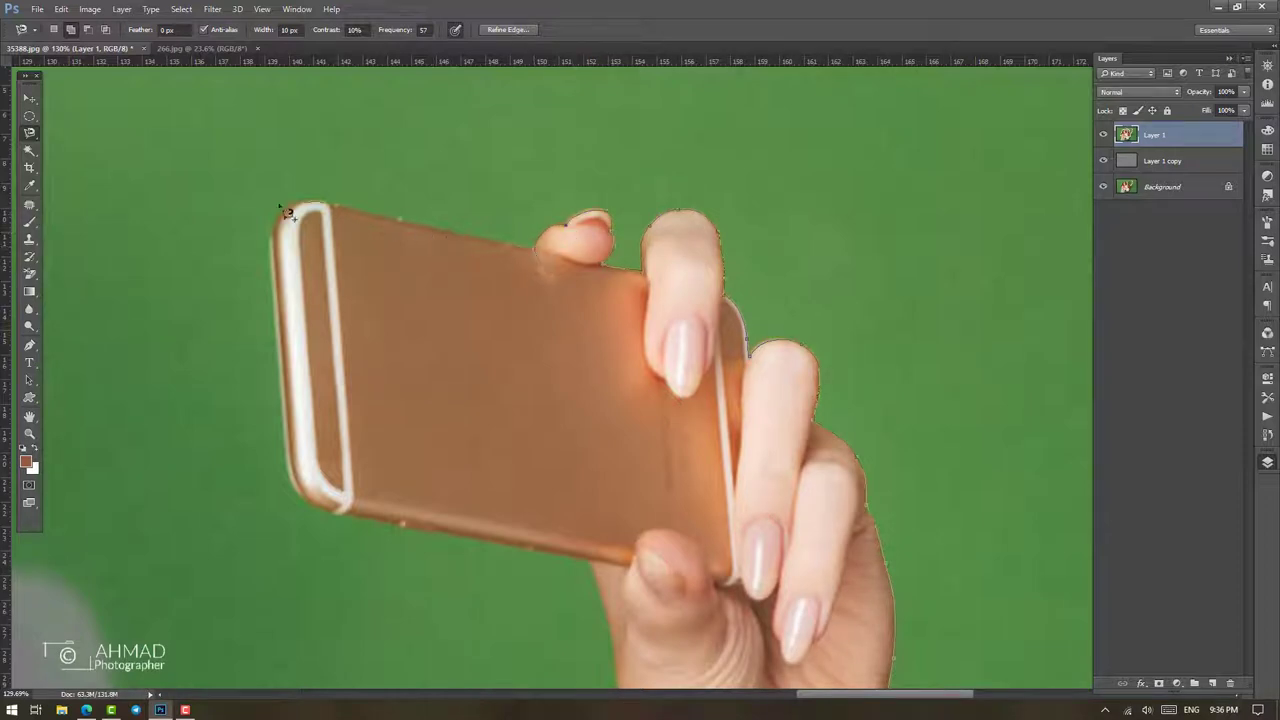
pyautogui.hotkey('ctrl', '-')
pyautogui.hotkey('ctrl', '-')
pyautogui.scroll(-3, 691, 243)
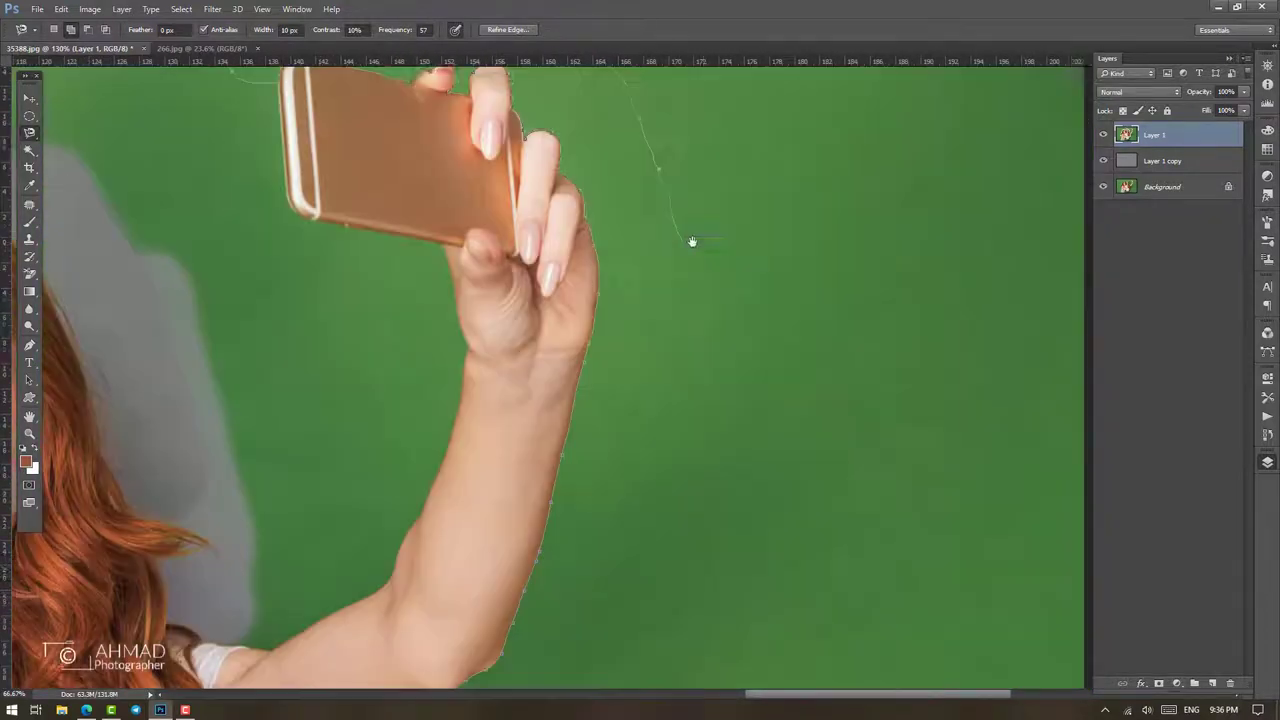
pyautogui.scroll(-2, 858, 575)
pyautogui.scroll(5, 700, 400)
pyautogui.scroll(4, 686, 271)
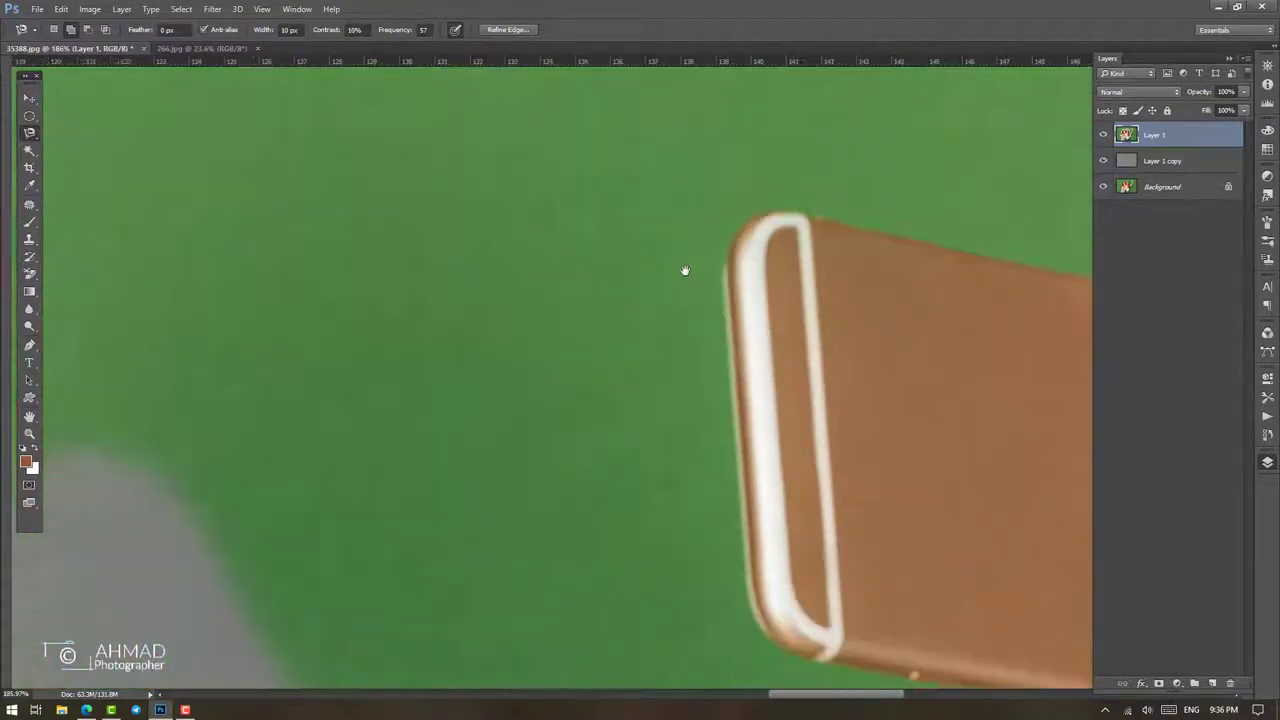
pyautogui.scroll(2, 422, 380)
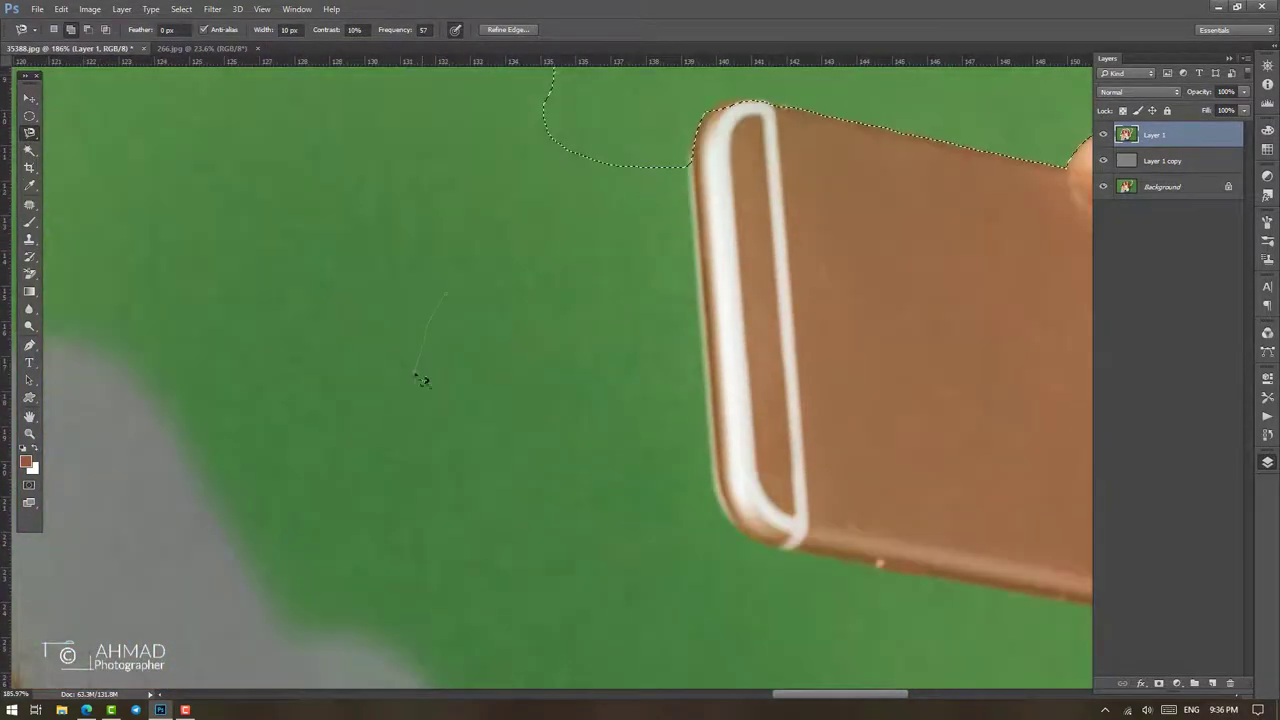
pyautogui.doubleClick(688, 102)
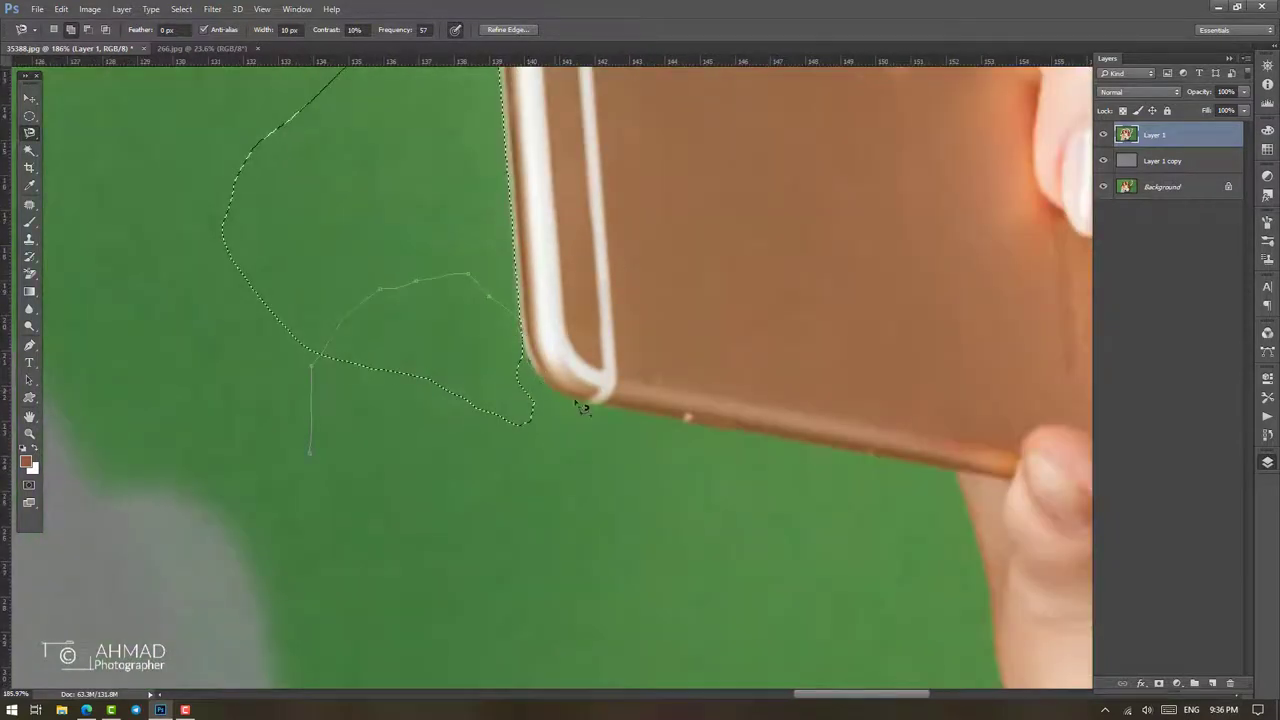
pyautogui.doubleClick(664, 428)
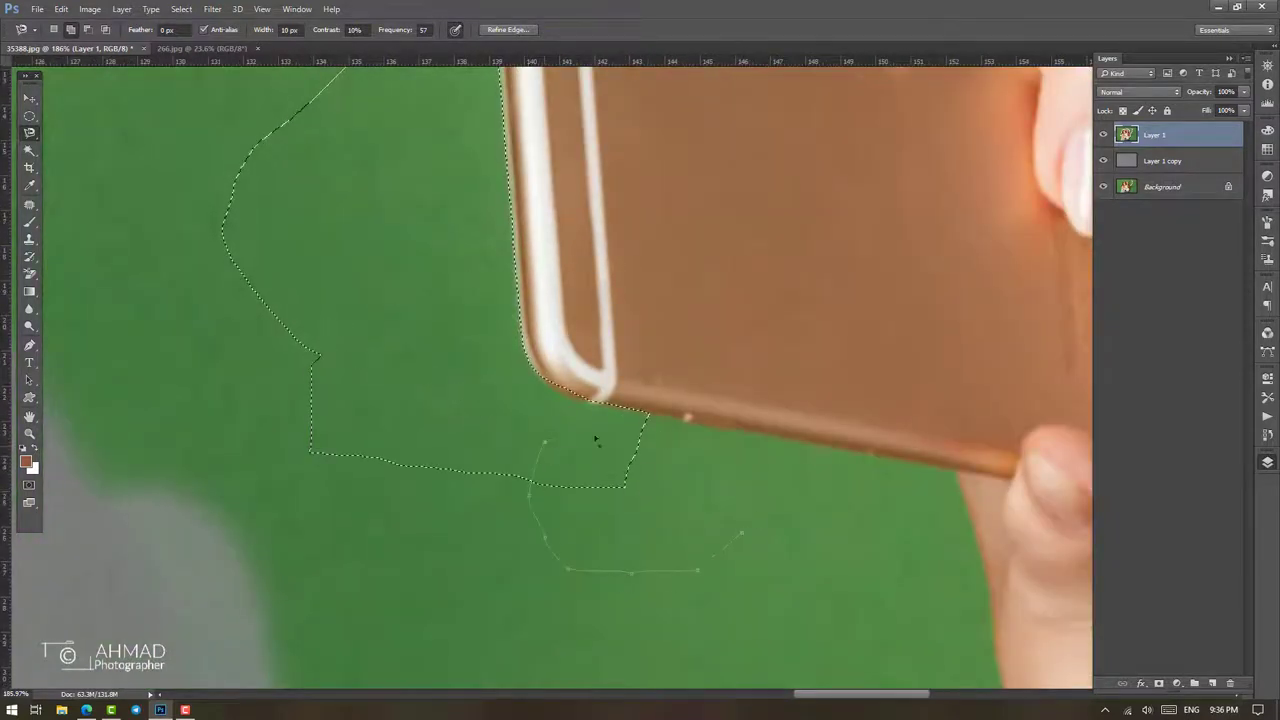
pyautogui.doubleClick(995, 617)
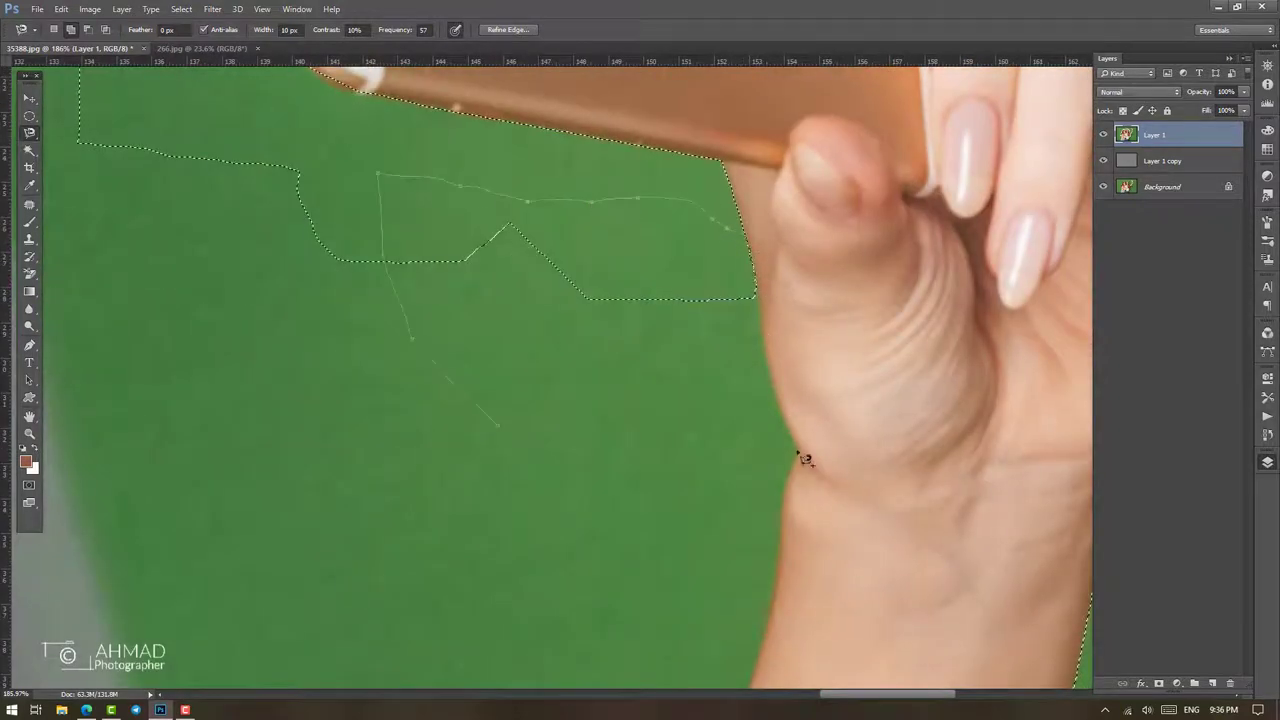
# Extend the selection along the armpit and backdrop edge, then add an oval around the phone
pyautogui.scroll(-3, 815, 290)
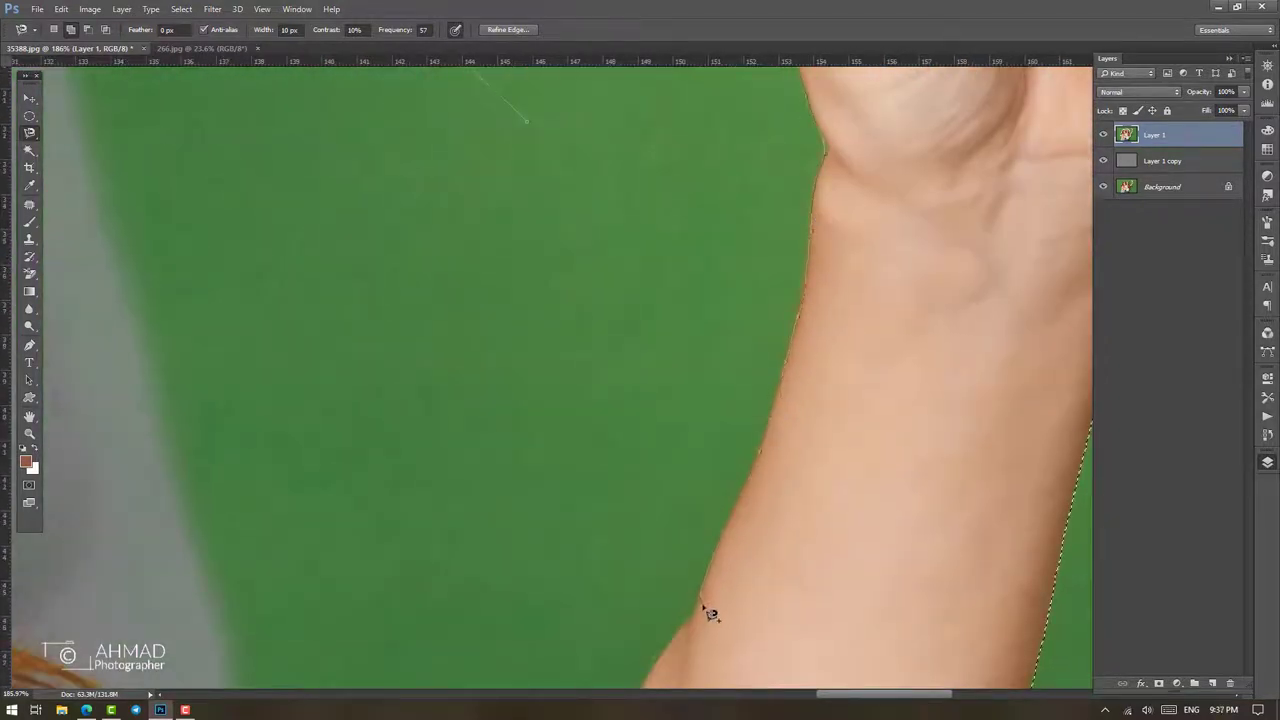
pyautogui.moveTo(689, 650); pyautogui.dragTo(747, 241)
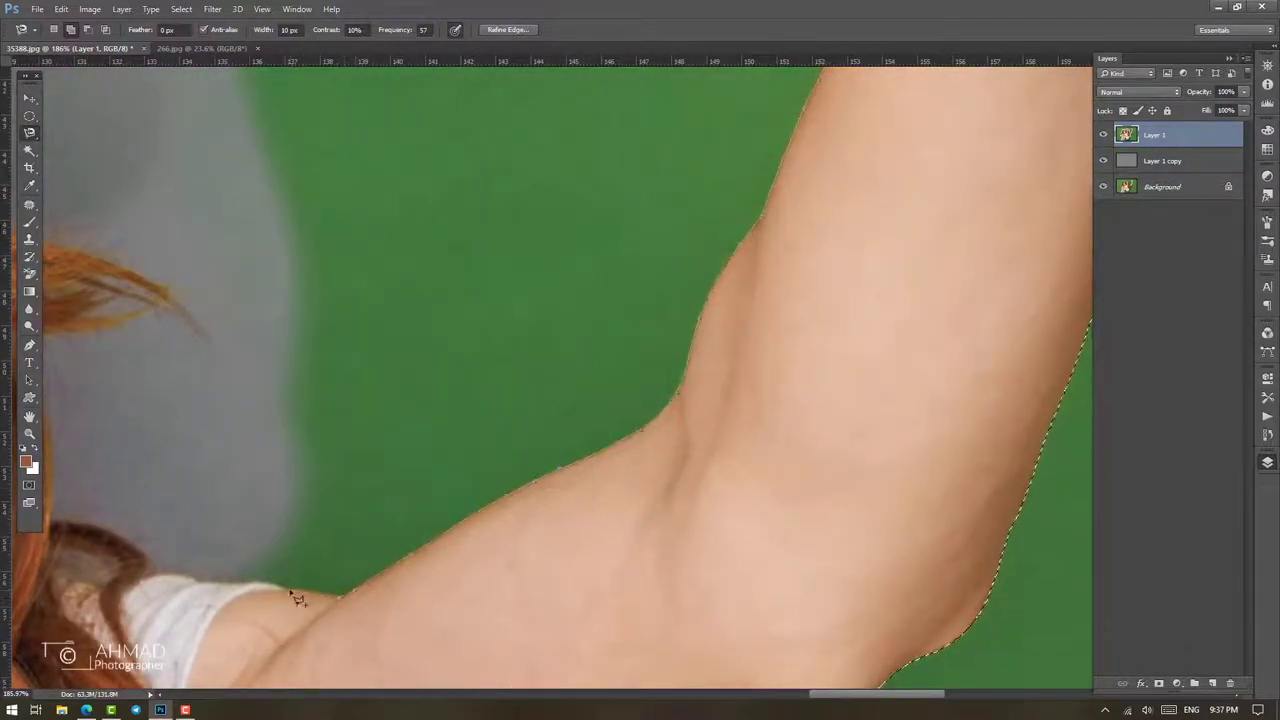
pyautogui.moveTo(199, 122); pyautogui.dragTo(446, 317)
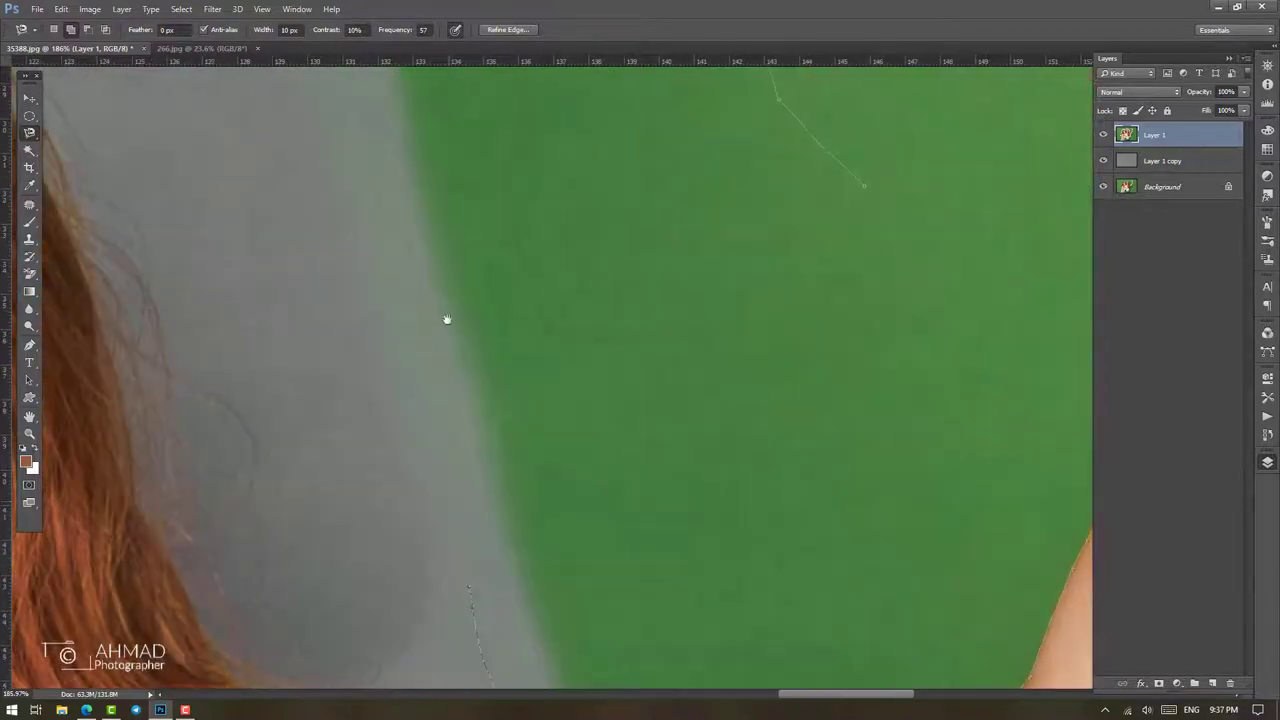
pyautogui.scroll(-5, 620, 415)
pyautogui.press('m')
pyautogui.moveTo(620, 415)
pyautogui.mouseDown()
pyautogui.moveTo(598, 481)
pyautogui.moveTo(472, 382)
pyautogui.mouseUp()
pyautogui.scroll(5, 476, 290)
# Add the green backdrop right of the selfie arm with a Polygonal Lasso outline
pyautogui.hscroll(5, 472, 382)
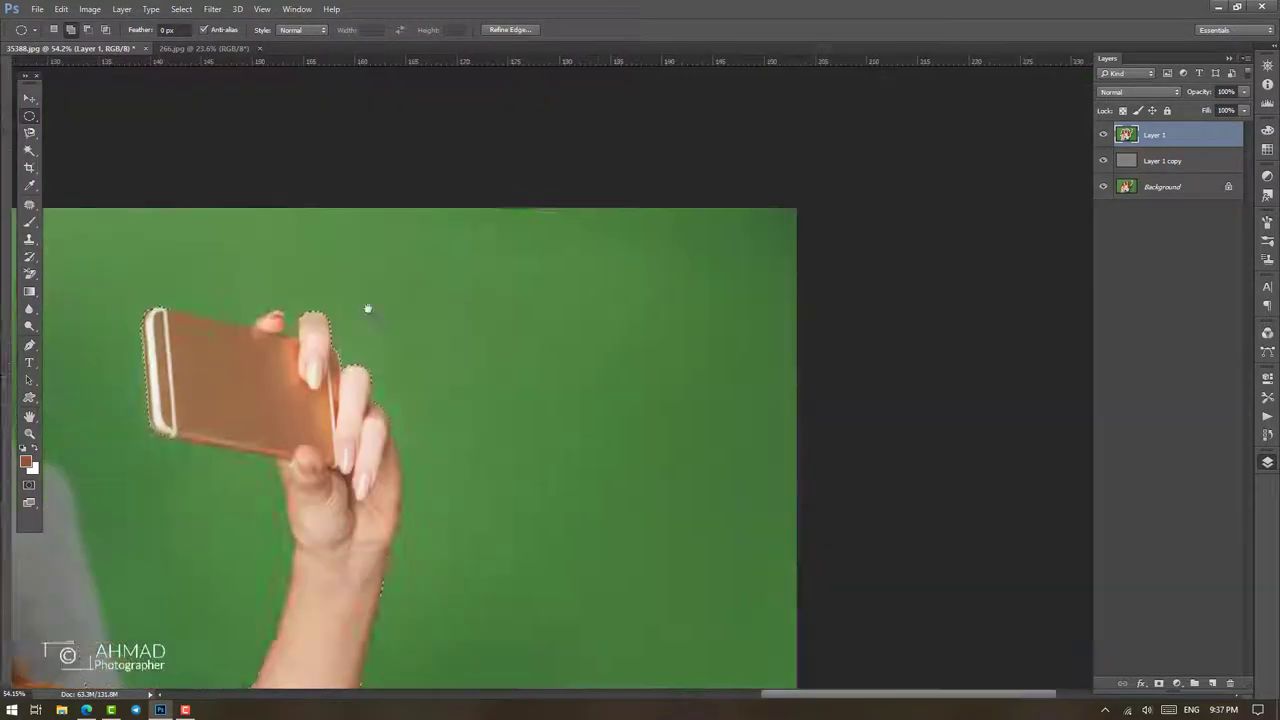
pyautogui.press('l')
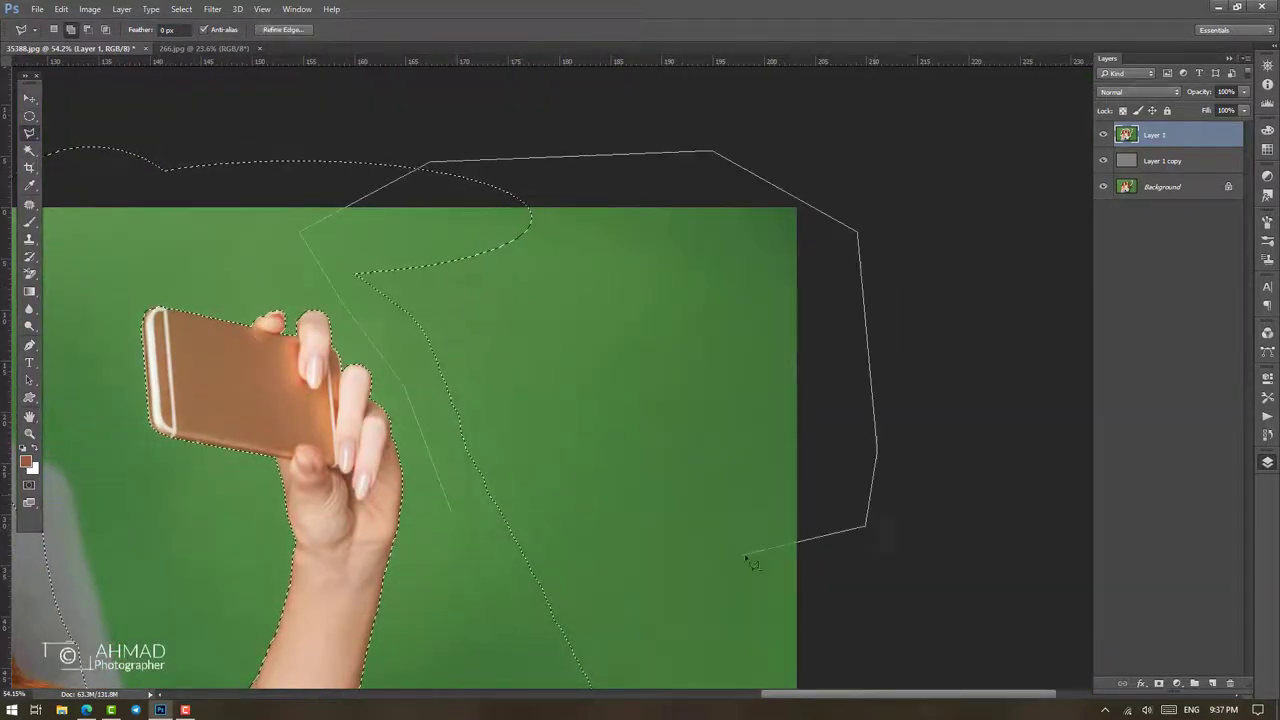
pyautogui.scroll(-5, 700, 500)
pyautogui.scroll(-5, 666, 454)
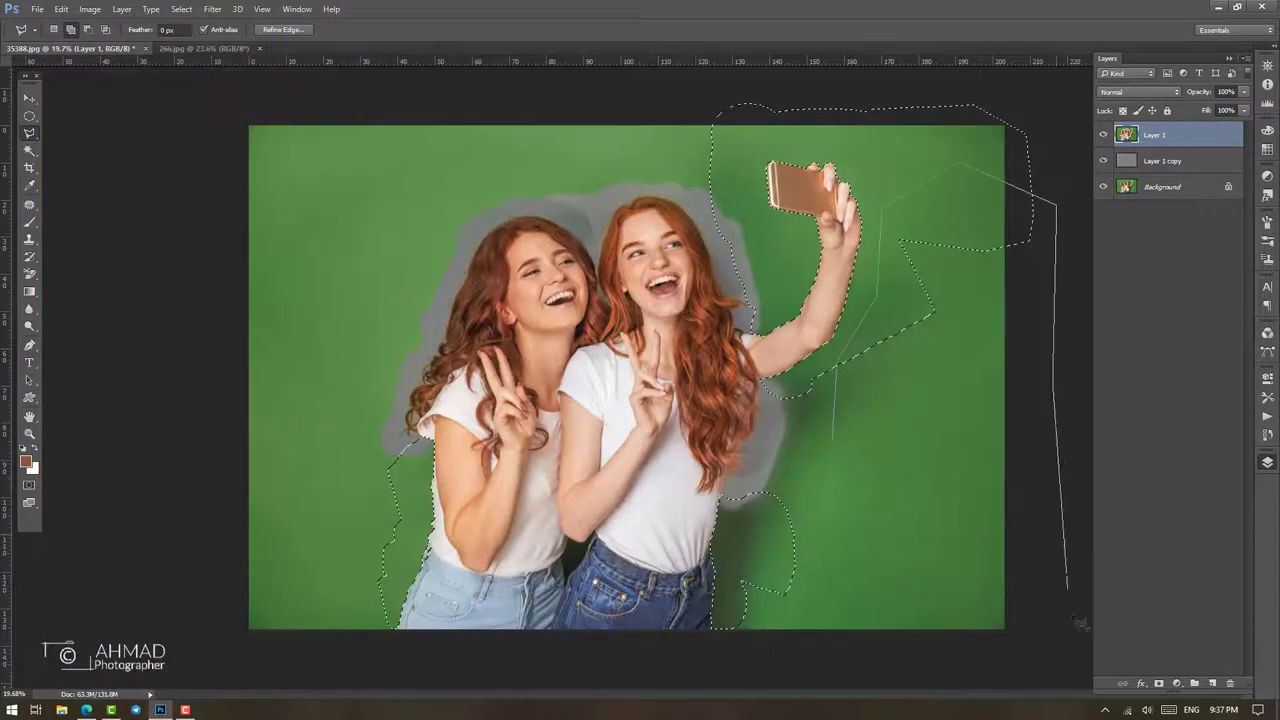
pyautogui.doubleClick(853, 349)
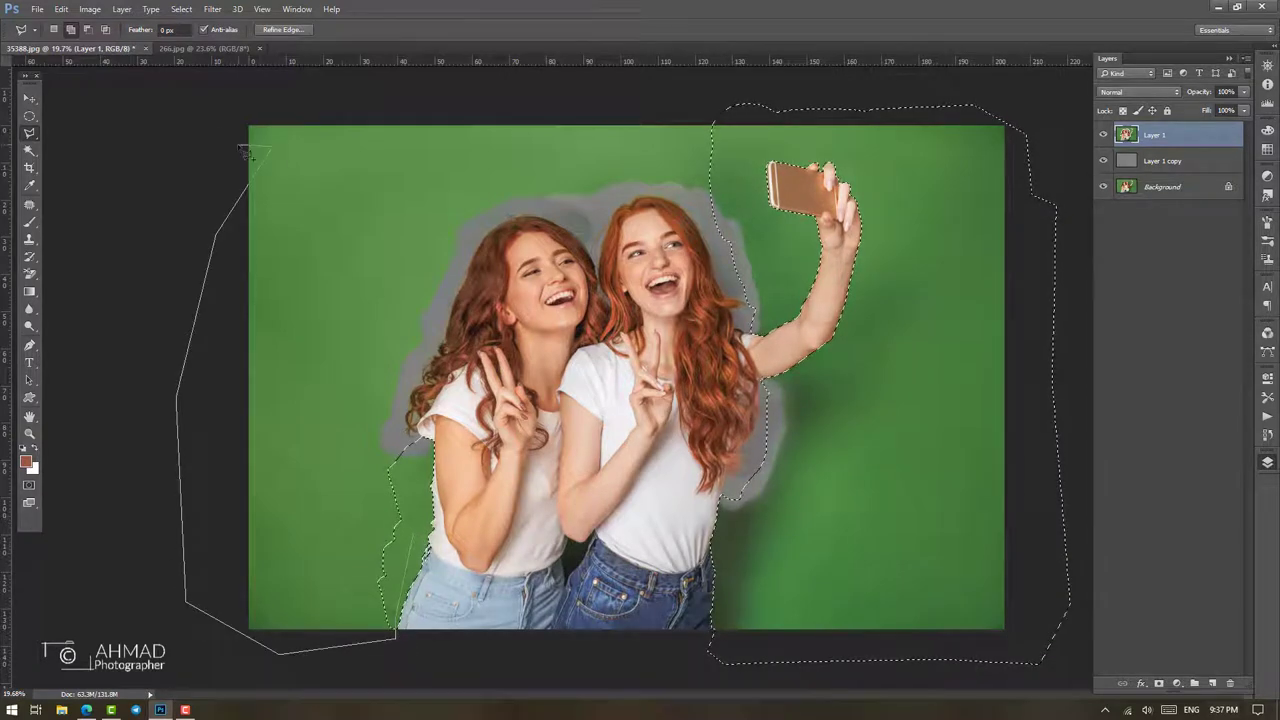
# Add the left backdrop from the top-right edge over the heads to the left woman's hair
pyautogui.click(729, 78)
pyautogui.click(761, 103)
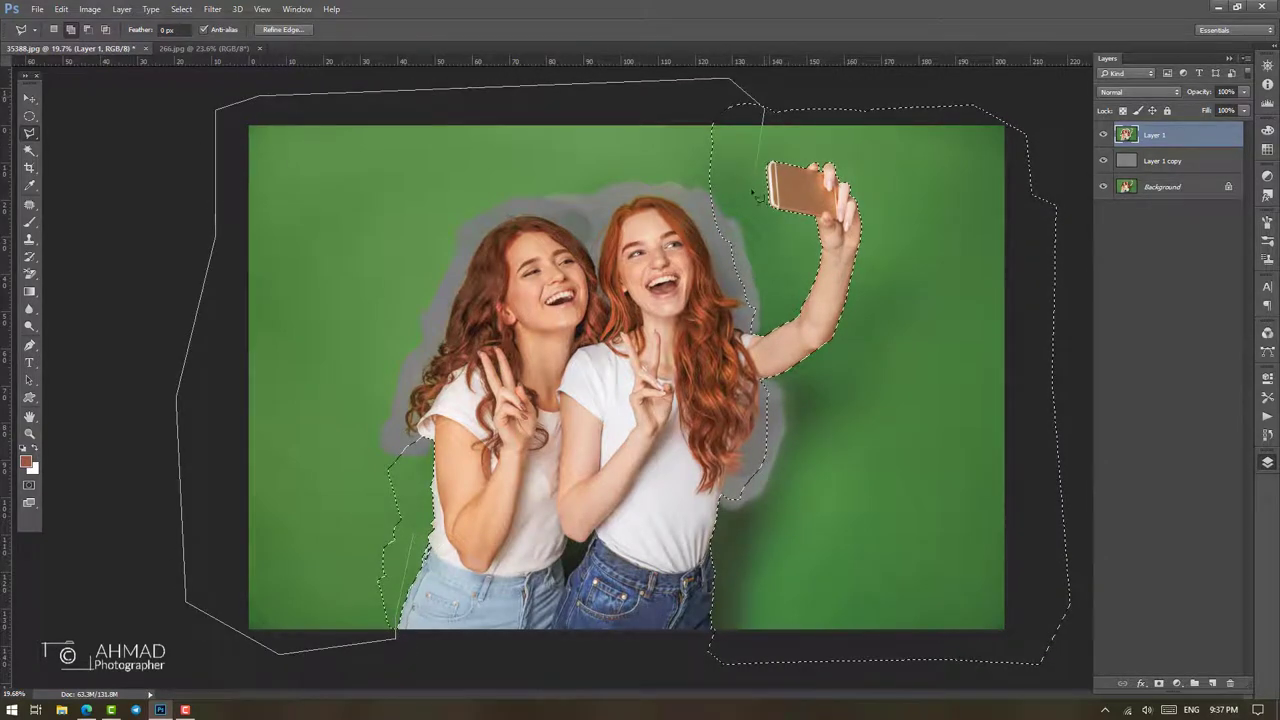
pyautogui.click(606, 202)
pyautogui.click(456, 283)
pyautogui.doubleClick(432, 478)
pyautogui.scroll(3, 774, 160)
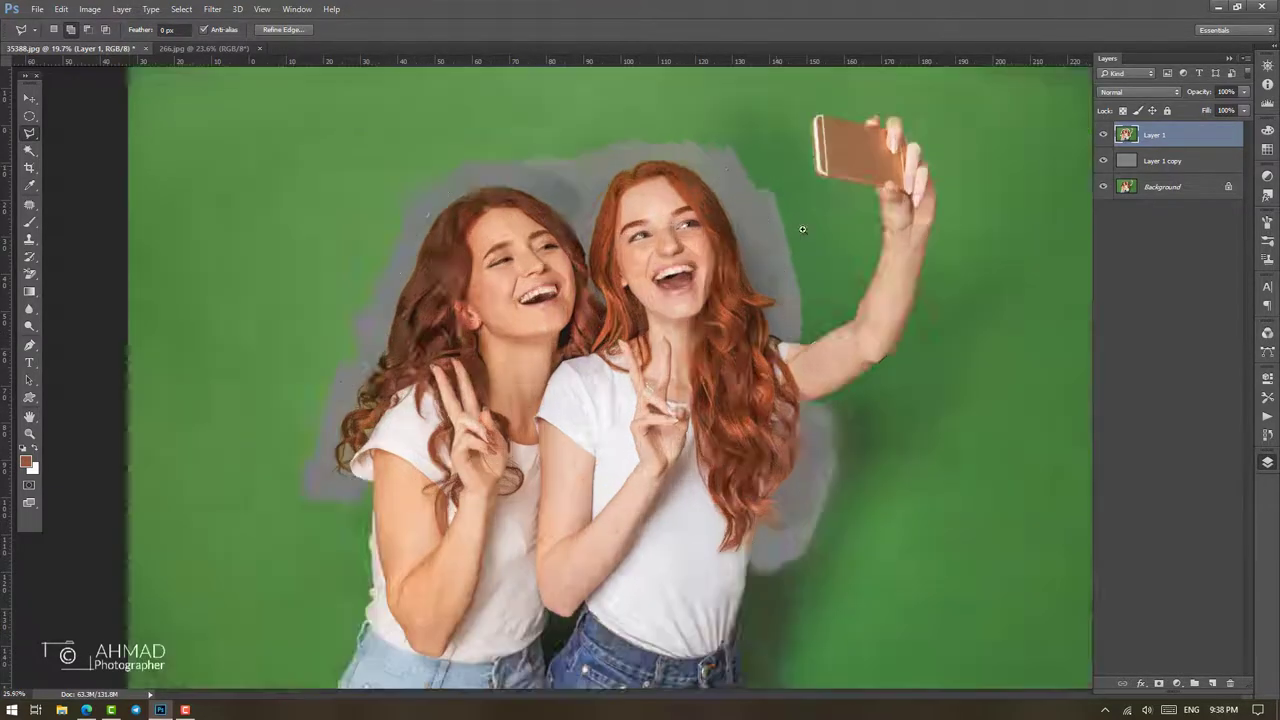
pyautogui.scroll(6, 774, 160)
# Round the selection at the phone's top corner with an Elliptical Marquee
pyautogui.scroll(2, 748, 313)
pyautogui.rightClick(29, 115)
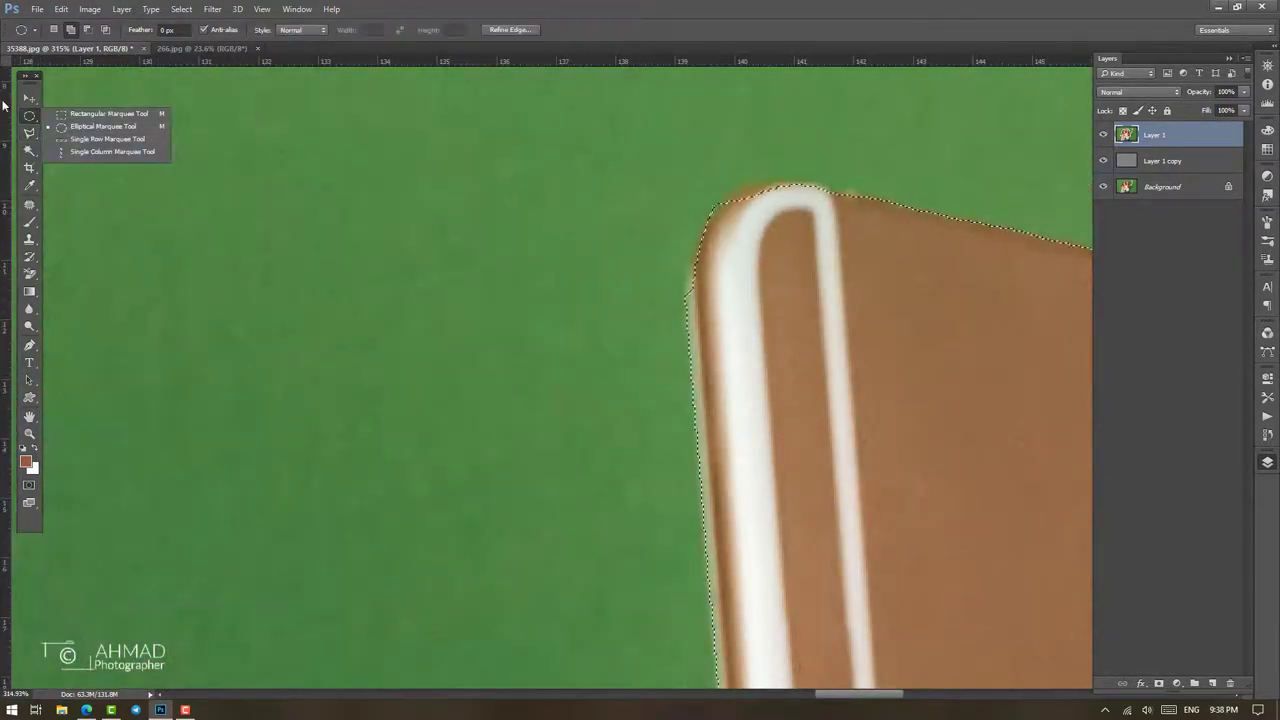
pyautogui.click(100, 123)
pyautogui.moveTo(840, 195)
pyautogui.mouseDown()
pyautogui.moveTo(684, 312)
pyautogui.moveTo(690, 300)
pyautogui.mouseUp()
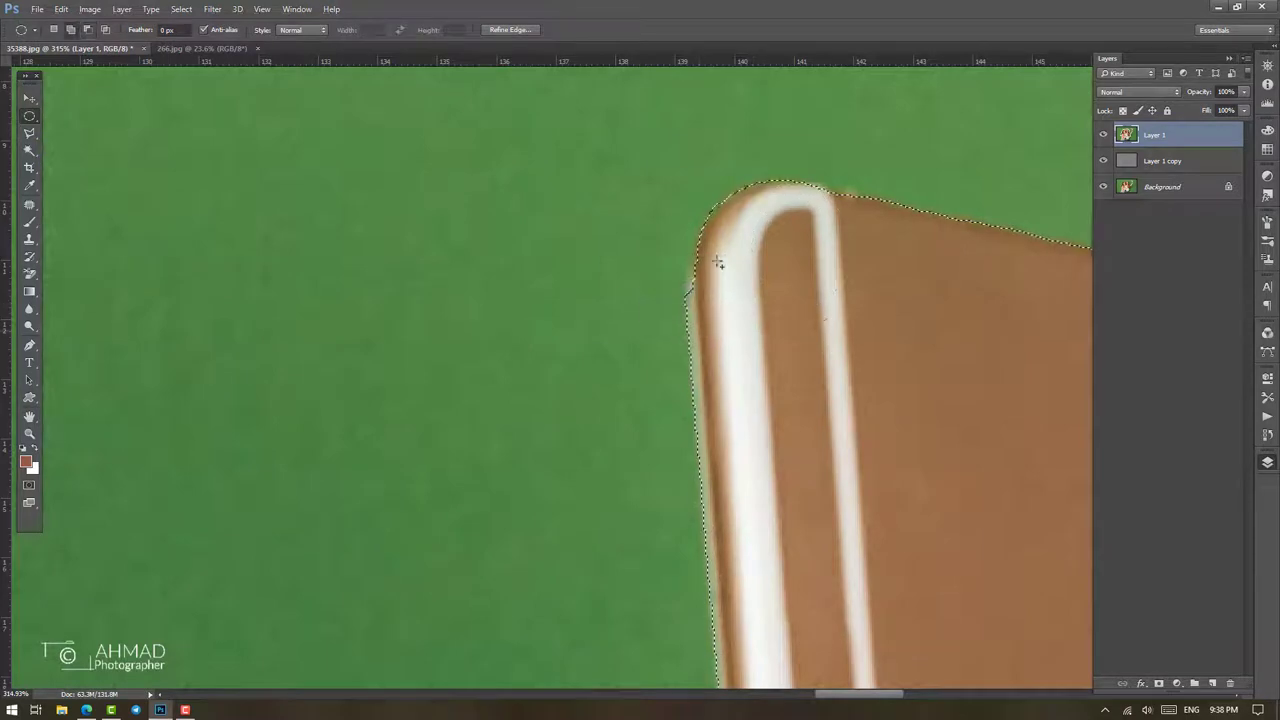
pyautogui.scroll(2, 714, 263)
# Straighten the selection along the phone's top edge and round its lower-left corner
pyautogui.rightClick(29, 133)
pyautogui.click(100, 143)
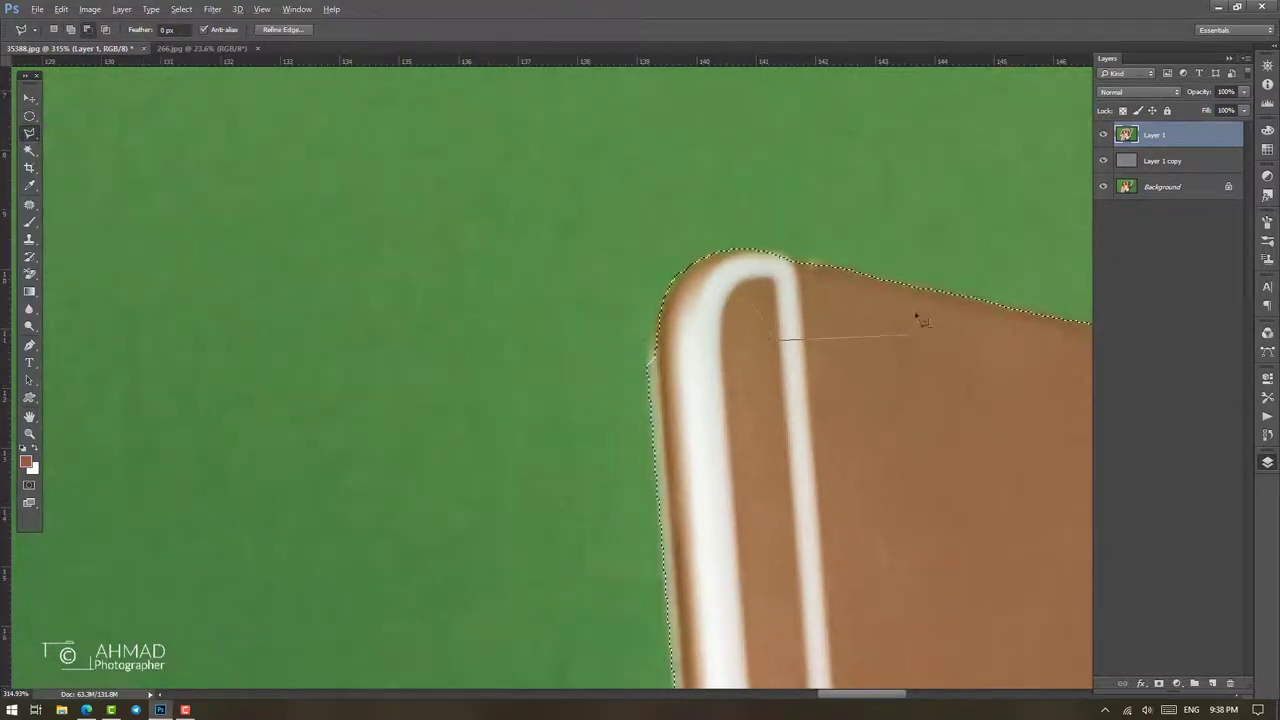
pyautogui.click(722, 291)
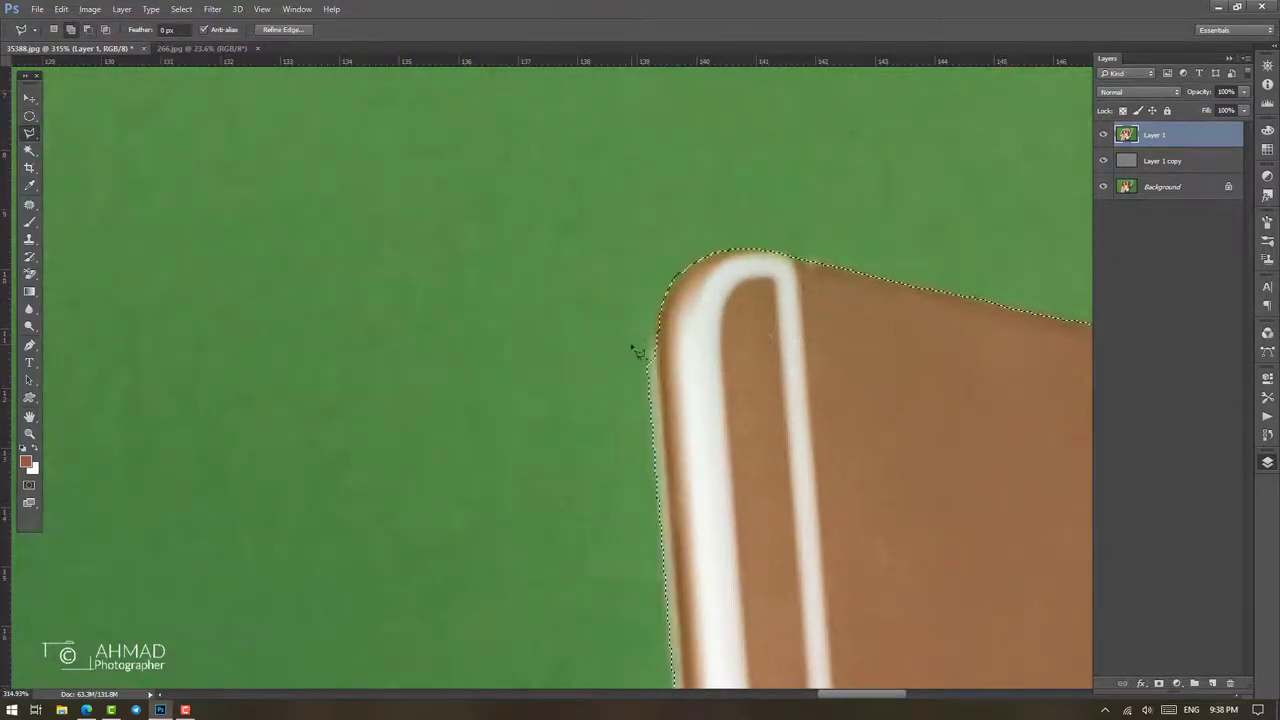
pyautogui.click(752, 370)
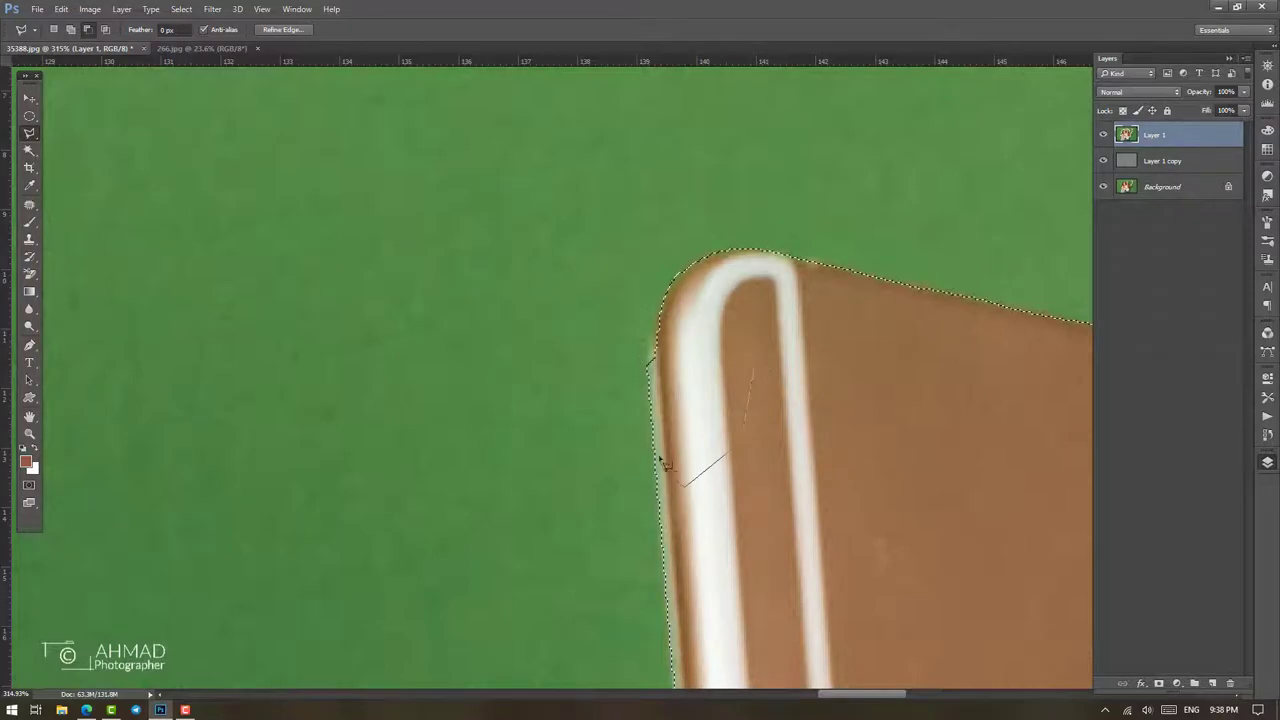
pyautogui.doubleClick(752, 280)
pyautogui.scroll(-3, 663, 420)
pyautogui.scroll(3, 643, 429)
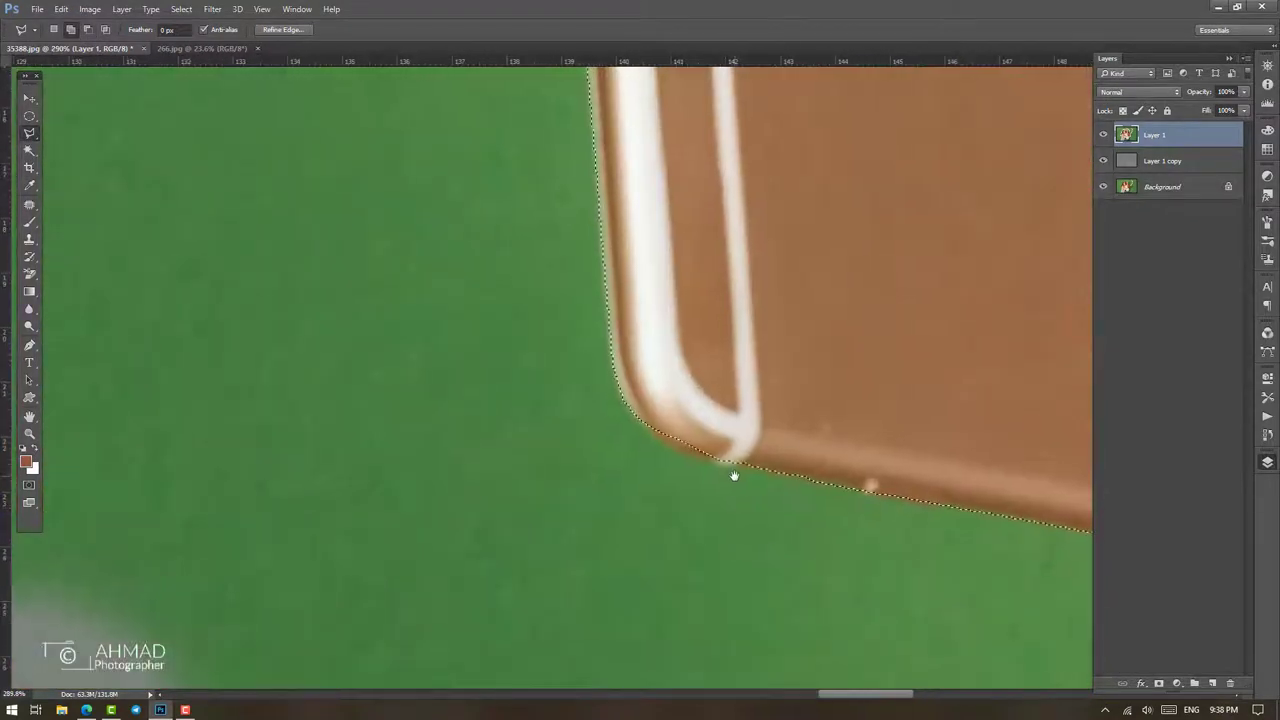
pyautogui.press('m')
pyautogui.moveTo(822, 300); pyautogui.dragTo(628, 457)
pyautogui.scroll(-5, 557, 466)
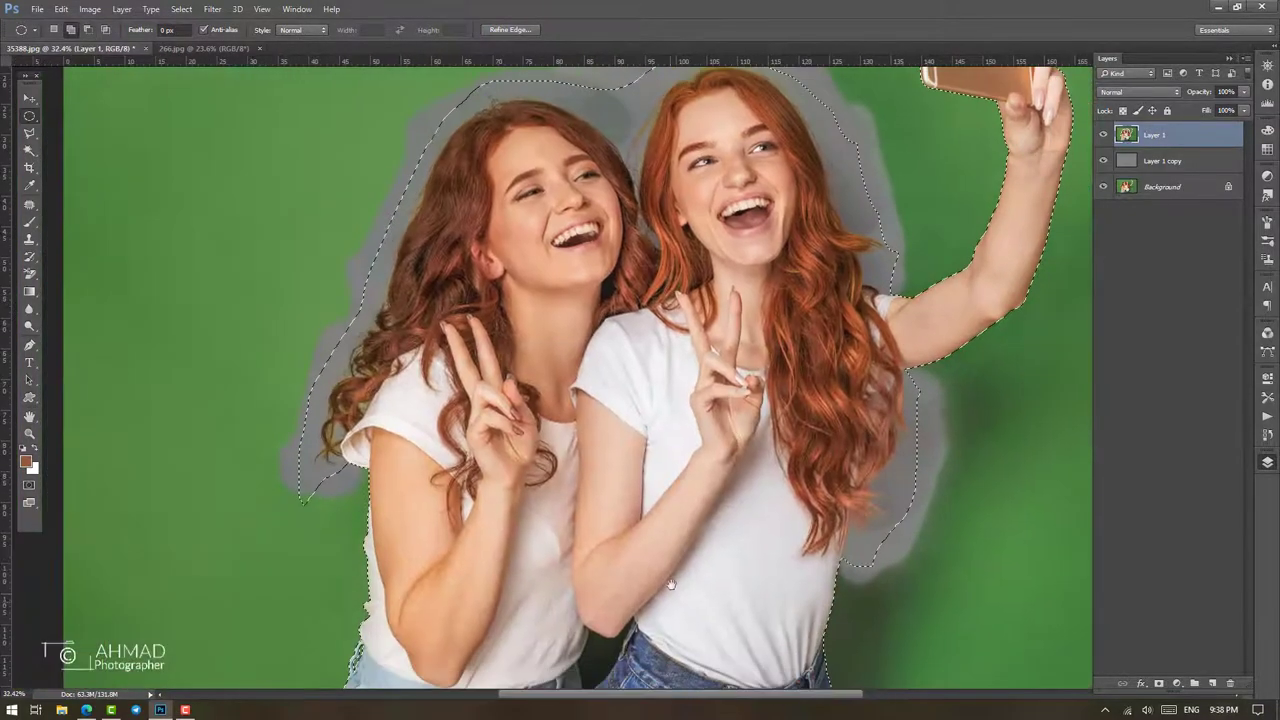
# Close a straight-sided lasso outline along the jeans edge
pyautogui.scroll(3, 671, 583)
pyautogui.scroll(1, 660, 500)
pyautogui.press('l')
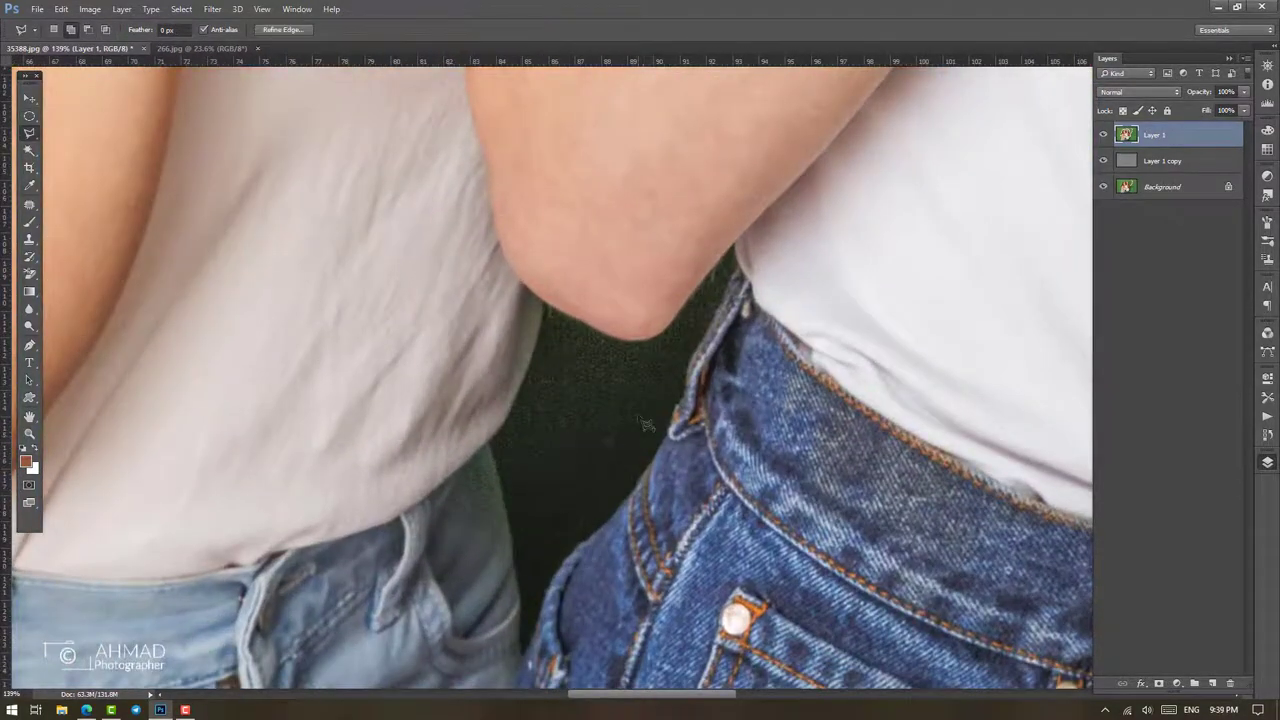
pyautogui.scroll(-3, 625, 395)
pyautogui.scroll(2, 605, 375)
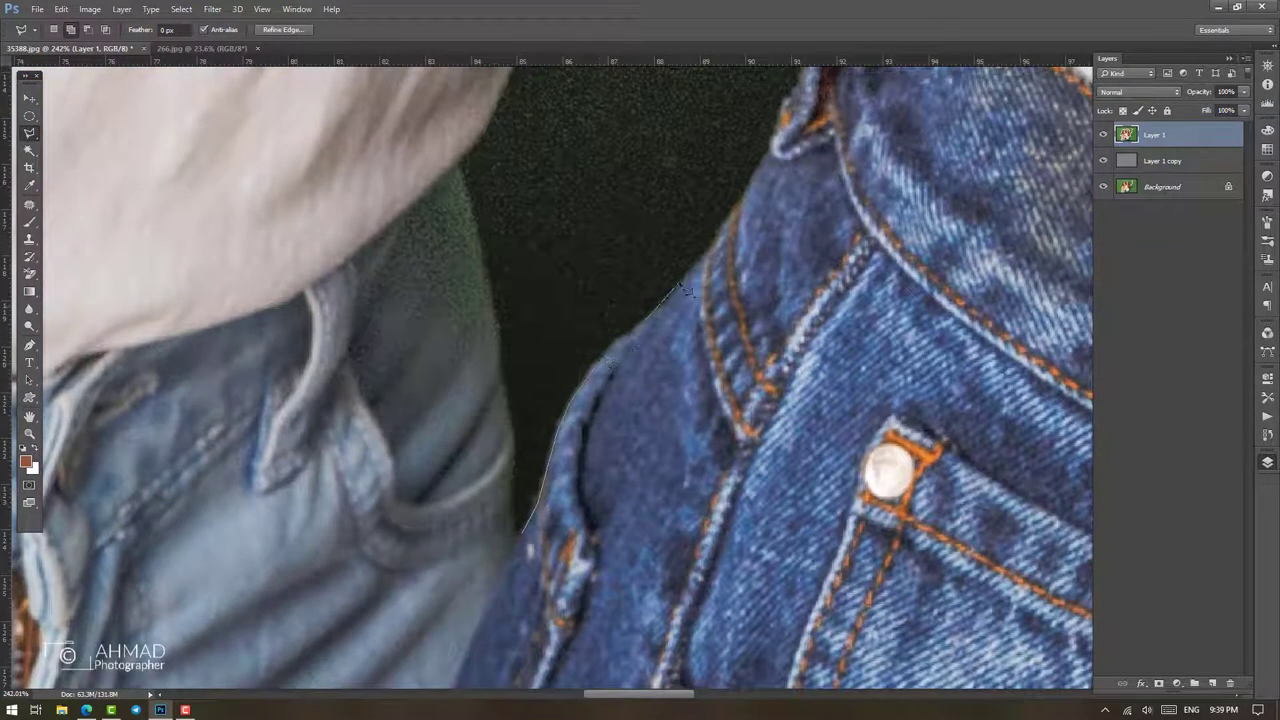
pyautogui.doubleClick(662, 155)
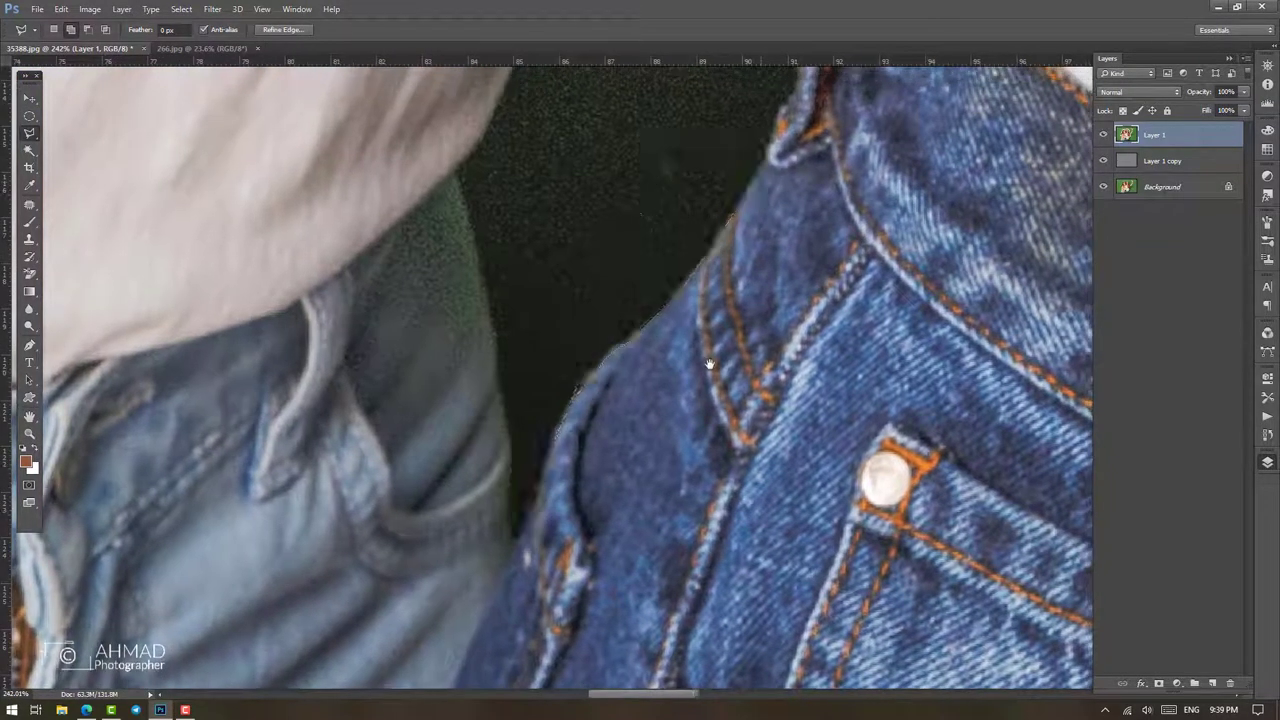
# Trace the dark gap between the women with the Magnetic Lasso and close the outline
pyautogui.moveTo(712, 222); pyautogui.dragTo(657, 412)
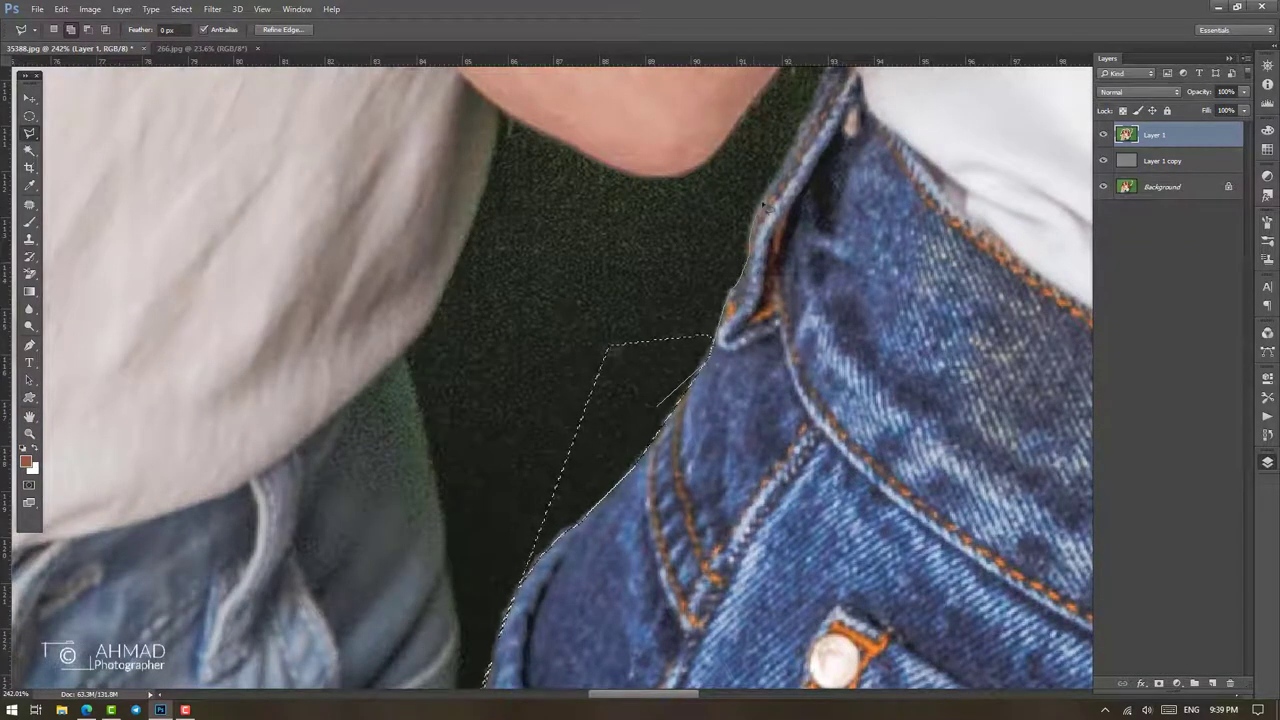
pyautogui.moveTo(837, 85); pyautogui.dragTo(697, 460)
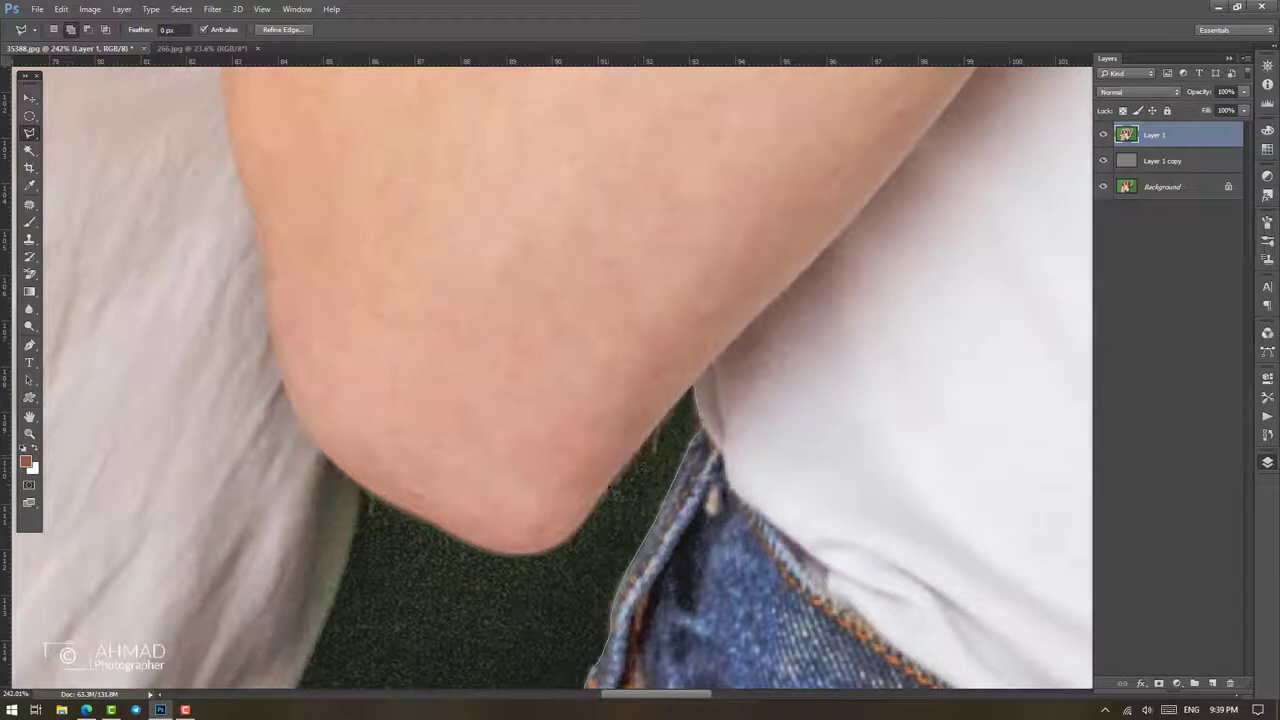
pyautogui.moveTo(583, 543); pyautogui.dragTo(690, 238)
pyautogui.hotkey('shift', 'l')
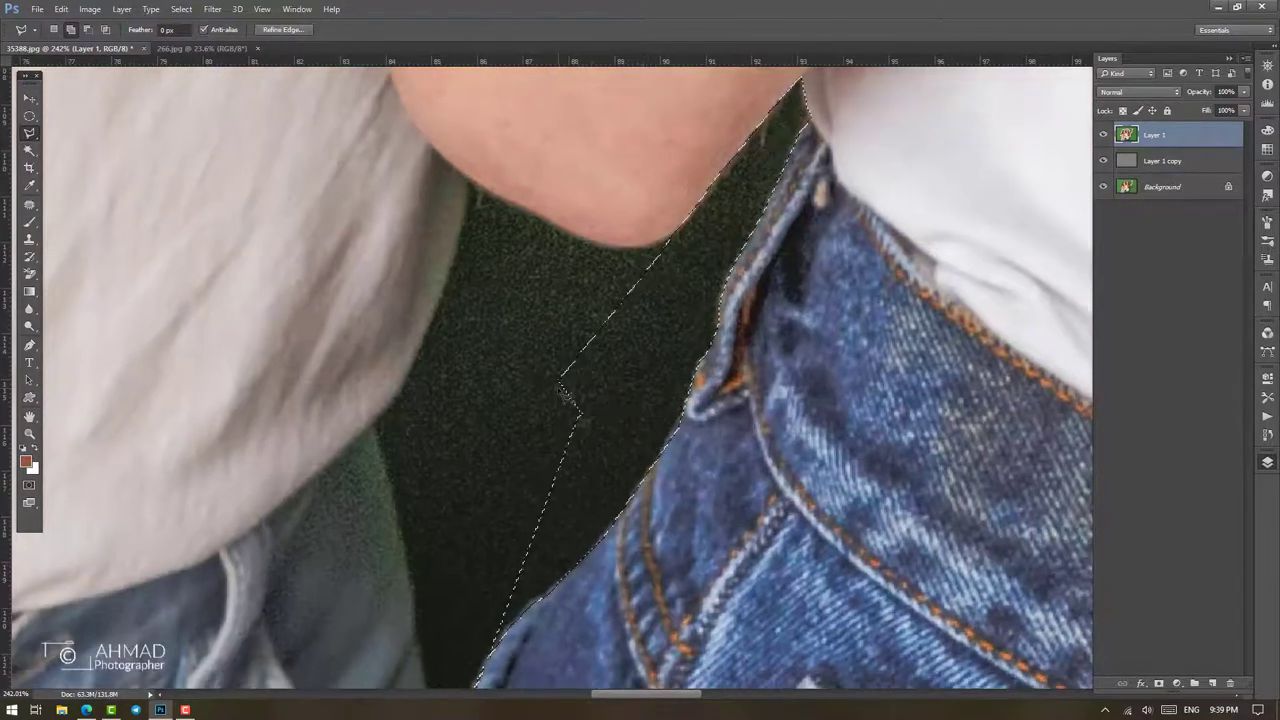
pyautogui.click(617, 416)
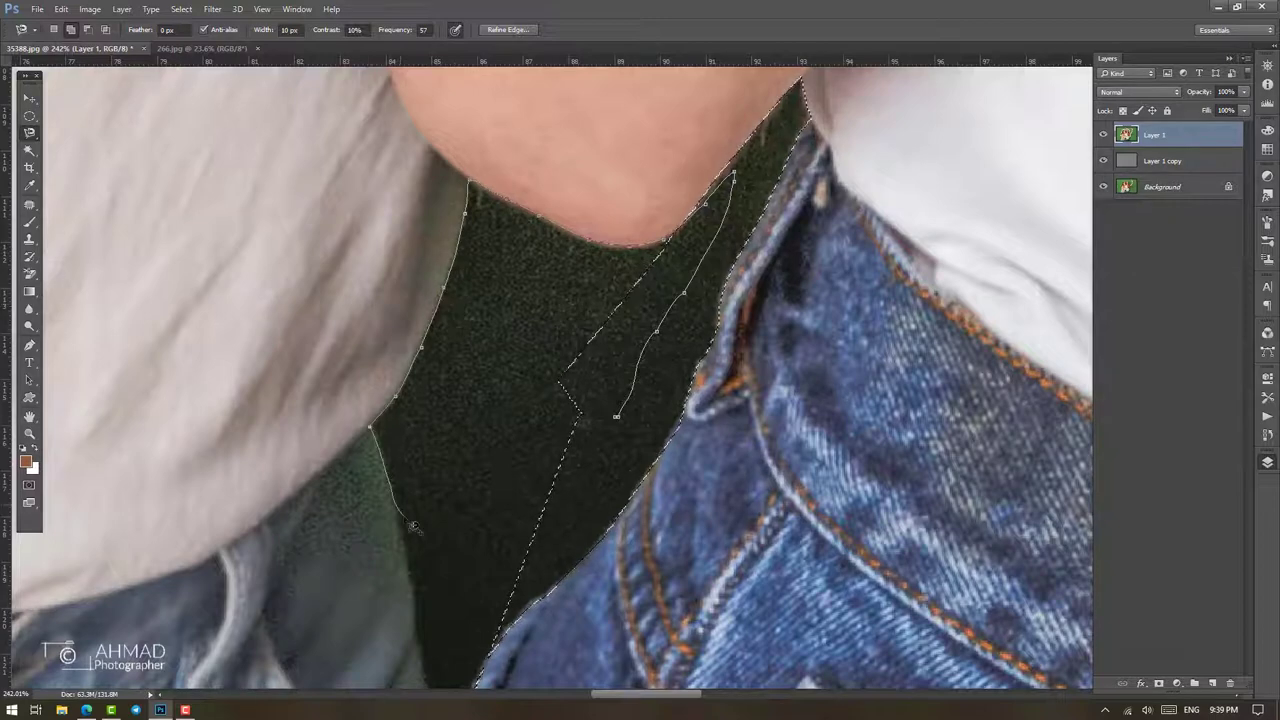
pyautogui.moveTo(410, 553); pyautogui.dragTo(408, 178)
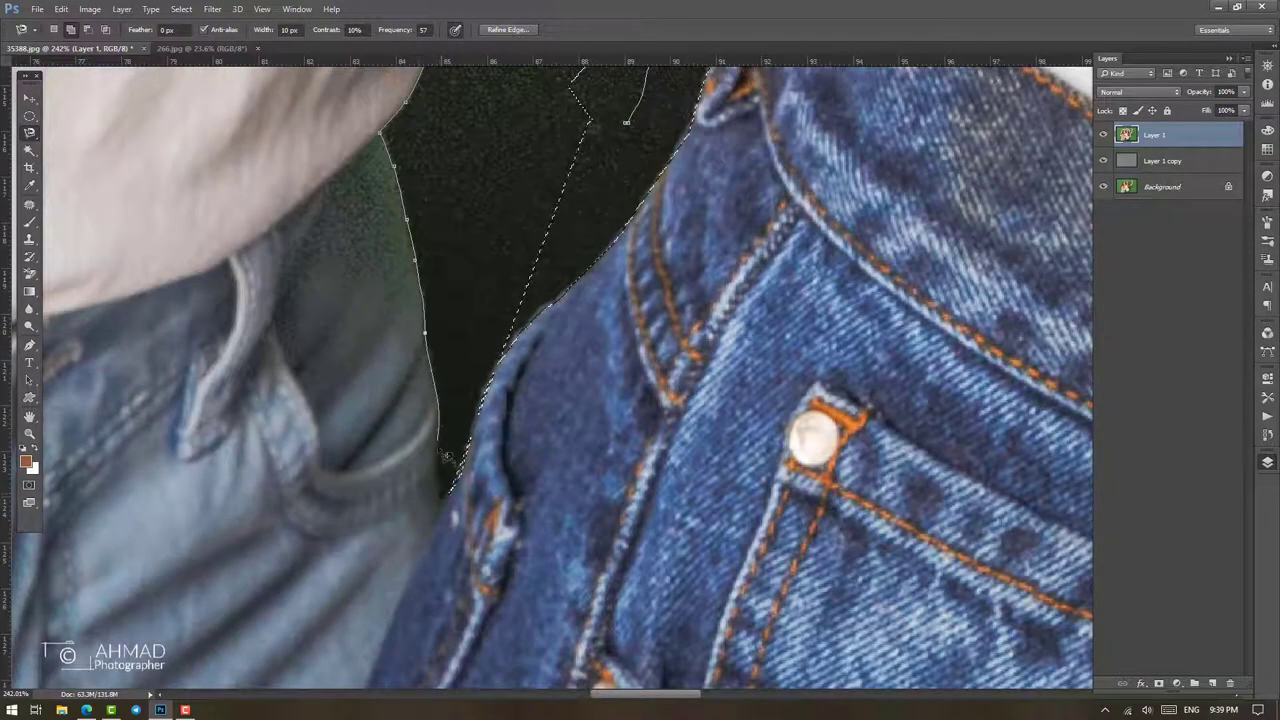
pyautogui.doubleClick(613, 243)
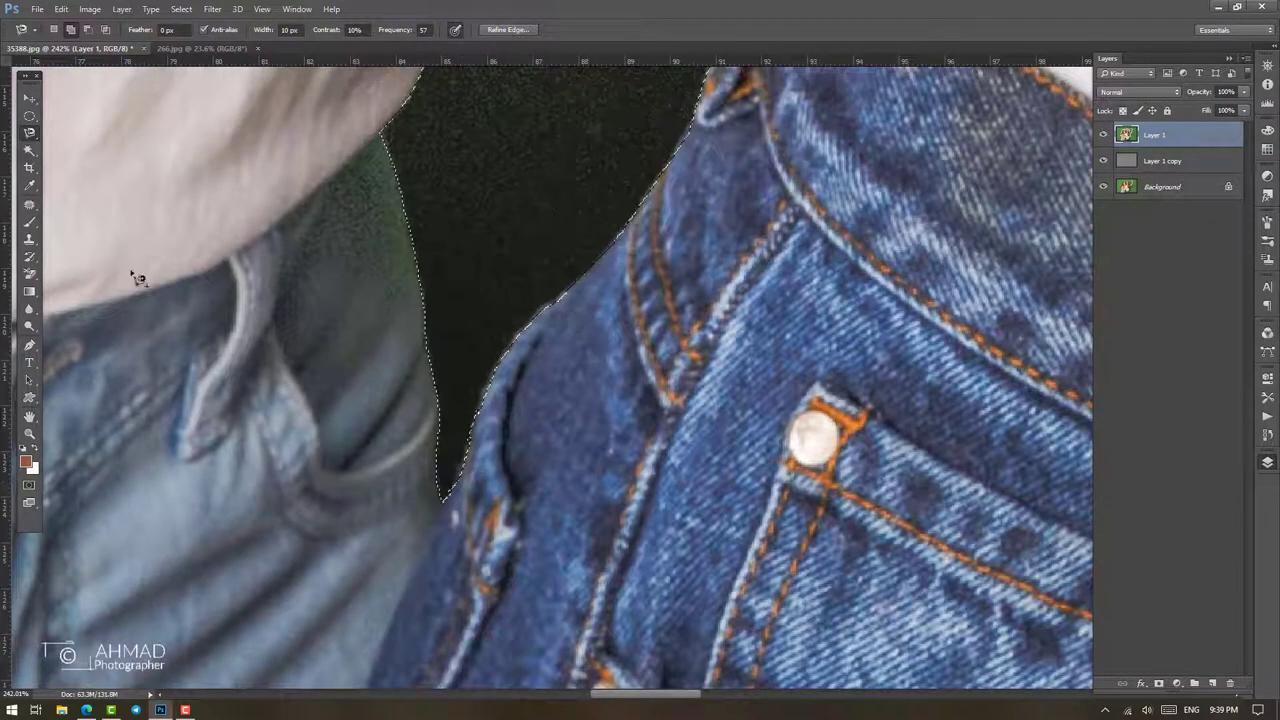
# Smooth the jeans edge with an elliptical selection and add a polygonal outline along the pocket
pyautogui.click(29, 115)
pyautogui.moveTo(566, 395); pyautogui.dragTo(458, 674)
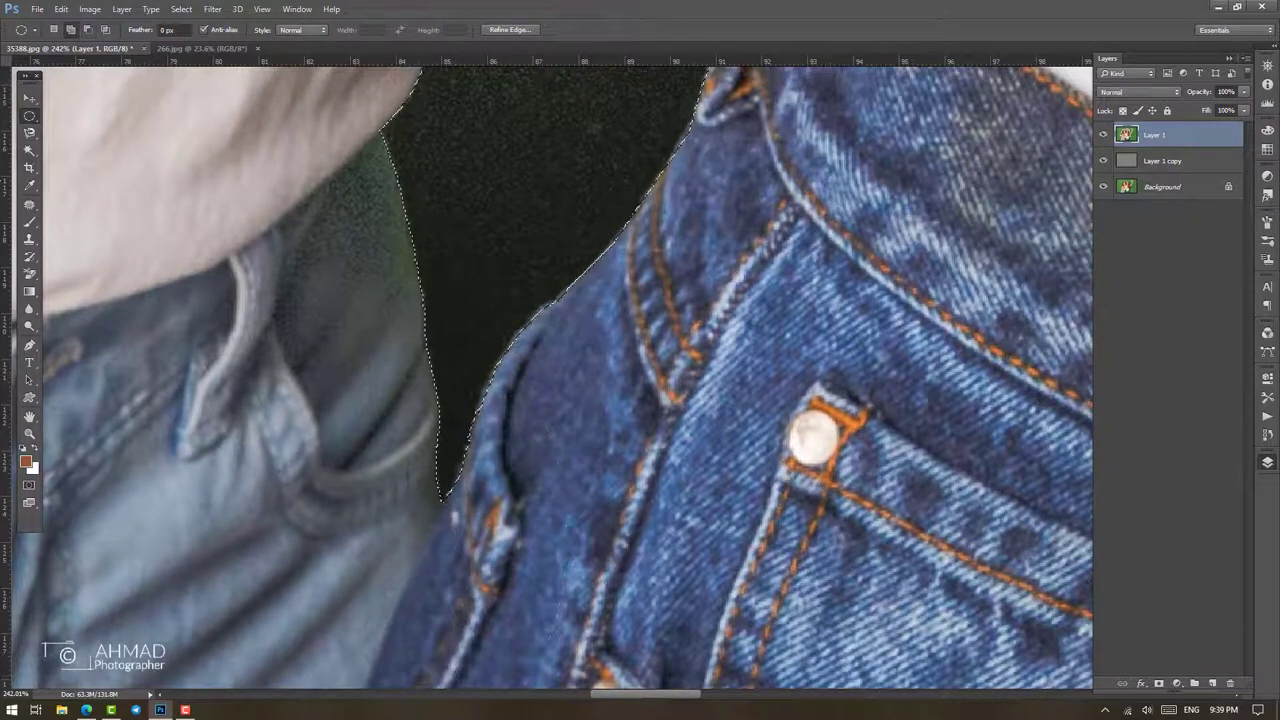
pyautogui.rightClick(29, 132)
pyautogui.click(110, 148)
pyautogui.scroll(3, 425, 443)
pyautogui.click(643, 457)
pyautogui.click(628, 523)
pyautogui.click(487, 600)
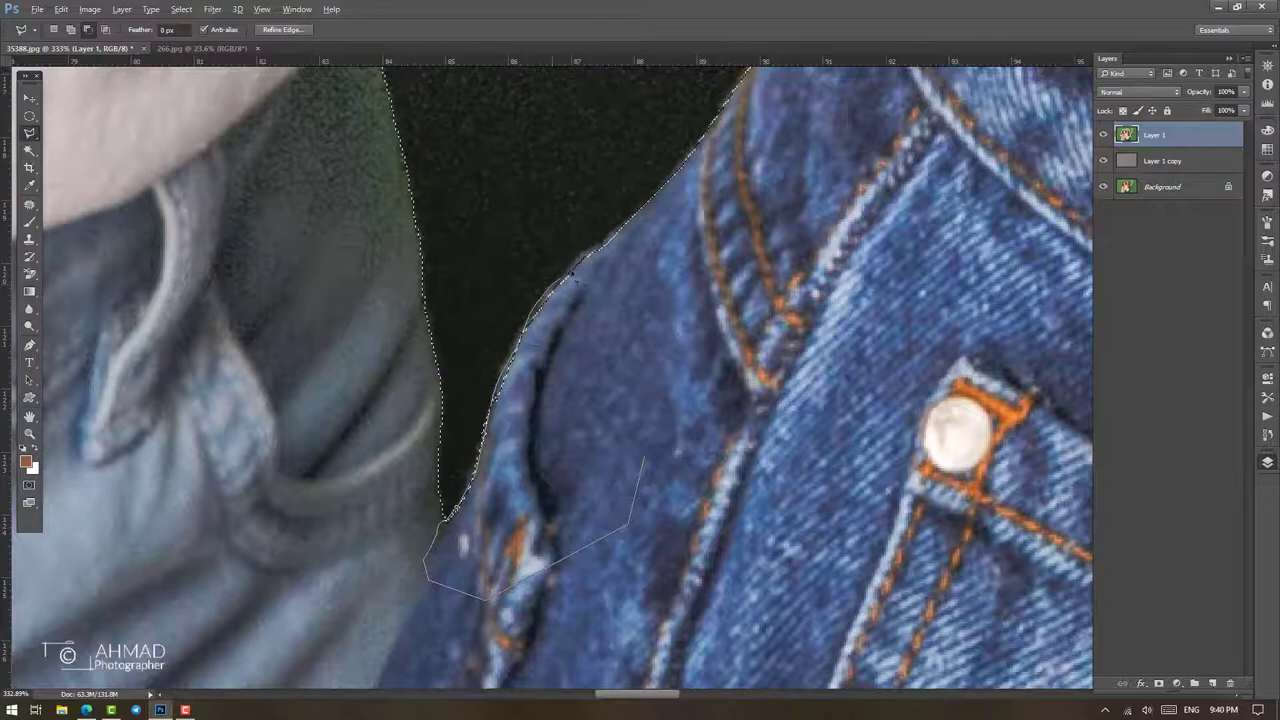
pyautogui.doubleClick(572, 271)
pyautogui.scroll(-3, 752, 313)
pyautogui.scroll(-3, 724, 360)
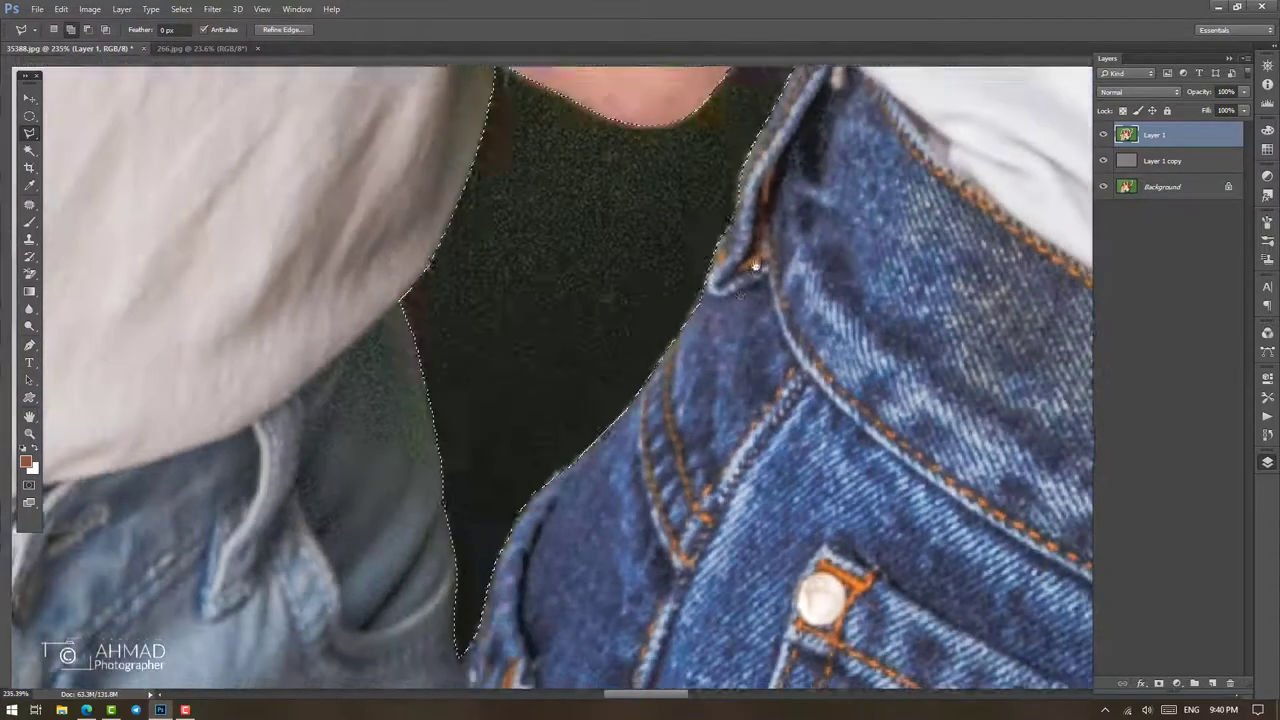
pyautogui.scroll(-3, 696, 406)
pyautogui.scroll(-3, 668, 452)
# Feather the current background selection's edge
pyautogui.scroll(-2, 709, 463)
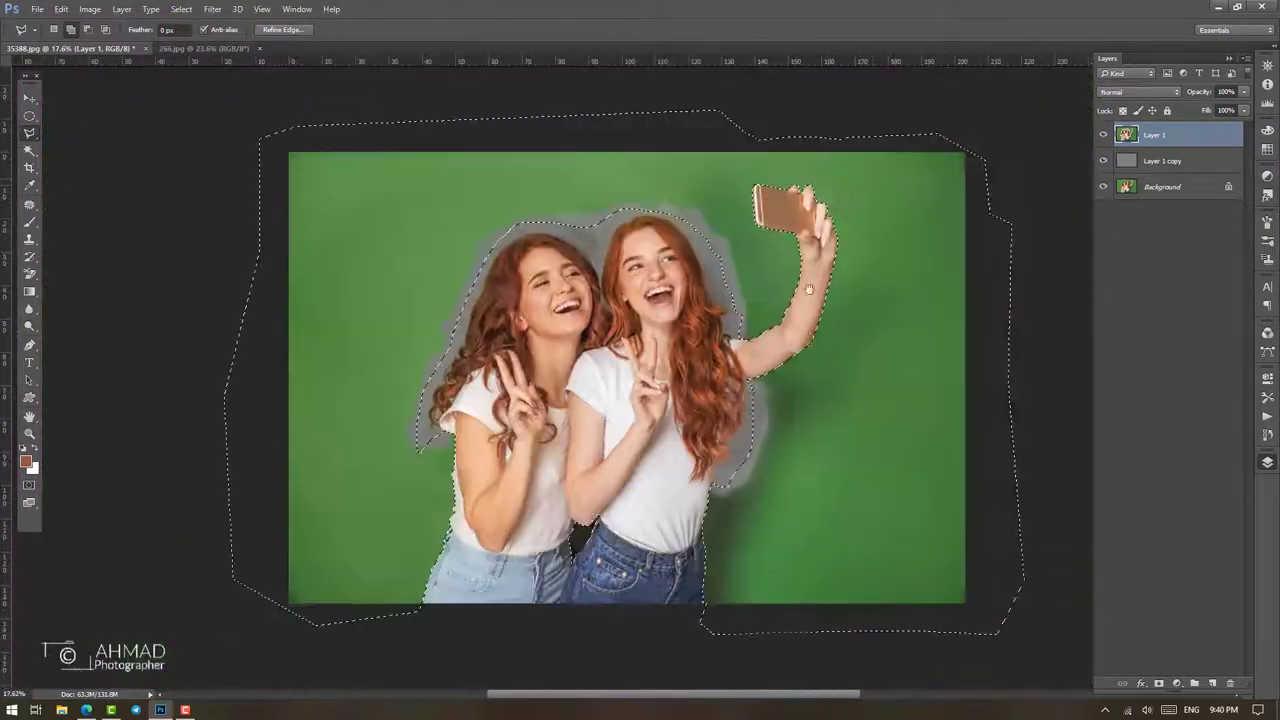
pyautogui.rightClick(872, 176)
pyautogui.click(897, 224)
pyautogui.click(740, 410)
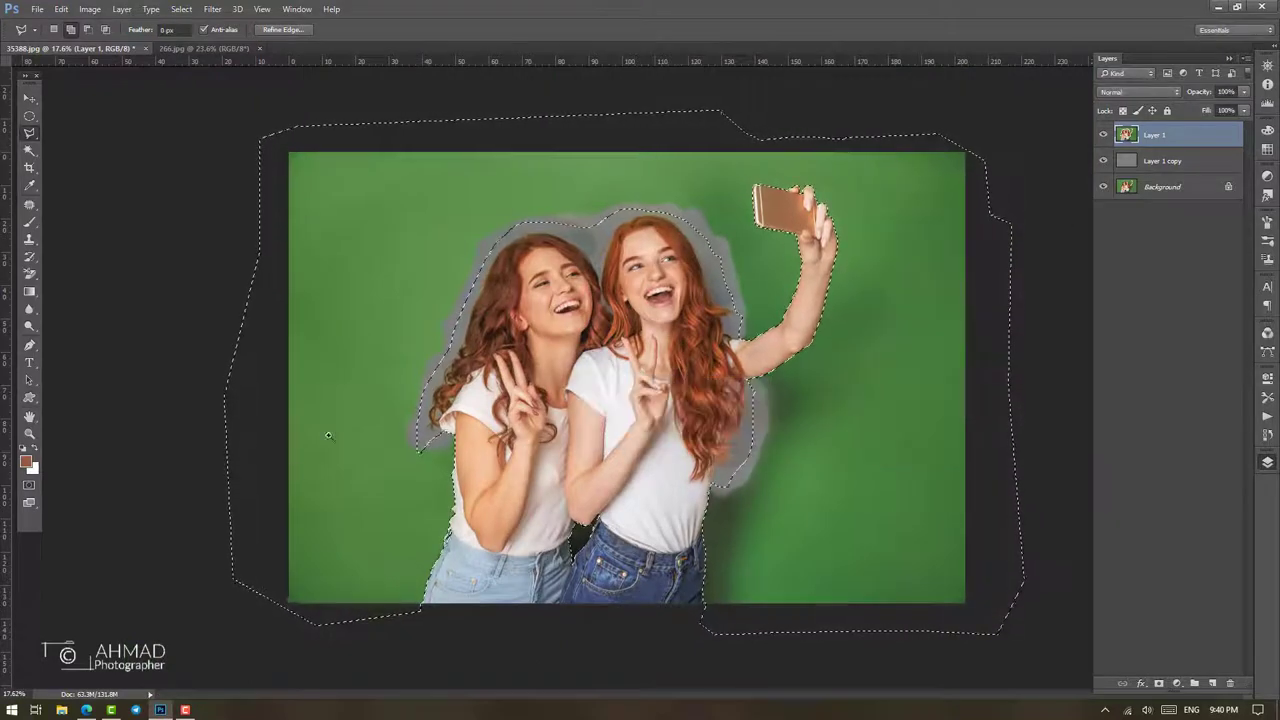
pyautogui.scroll(5, 523, 500)
pyautogui.scroll(2, 540, 498)
# Feather the selection again, delete the green patch, deselect and fit the image
pyautogui.press('m')
pyautogui.rightClick(571, 268)
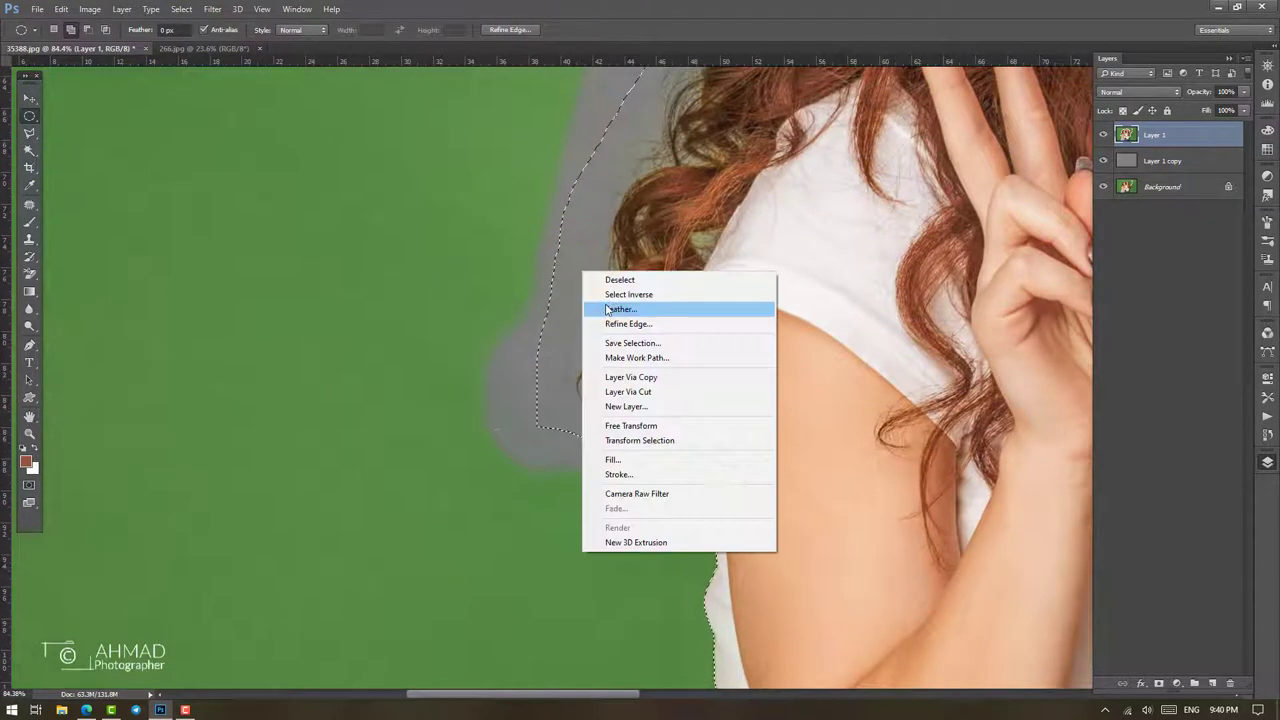
pyautogui.click(600, 306)
pyautogui.press('Return')
pyautogui.press('Delete')
pyautogui.hotkey('ctrl', 'd')
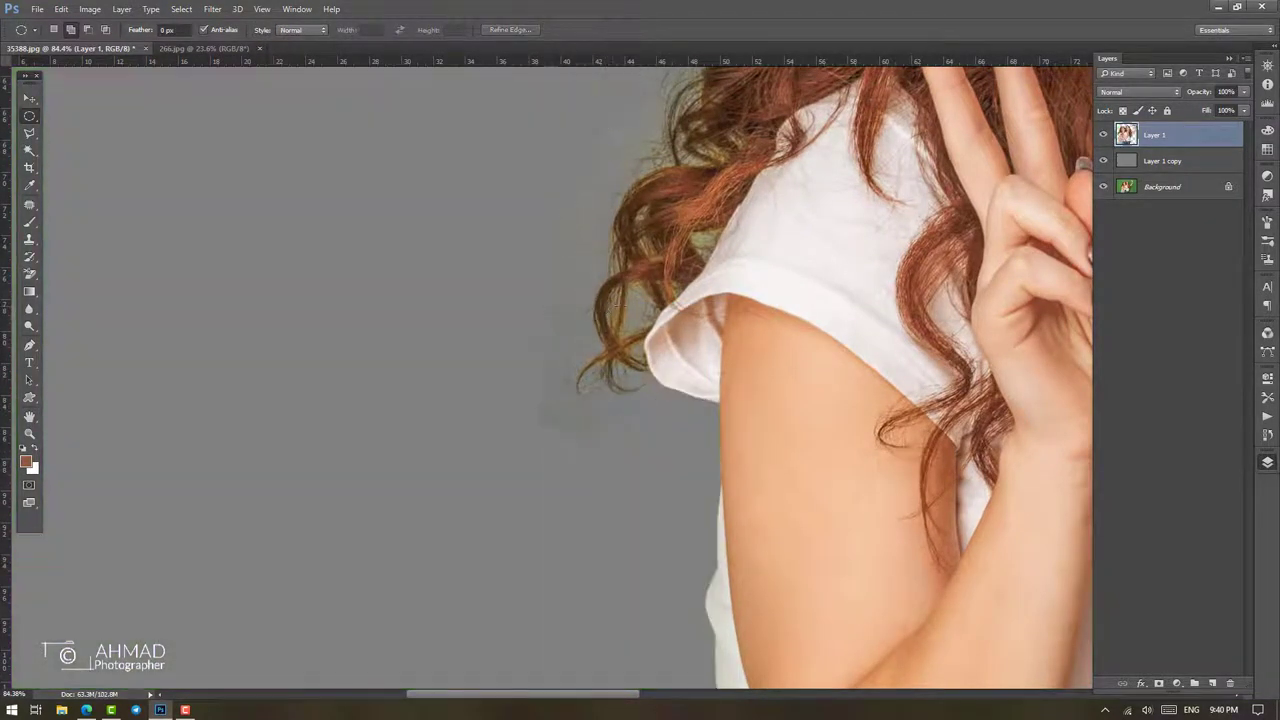
pyautogui.hotkey('ctrl', '0')
# Inspect the left woman's shoulder and hair, then bring up Hue/Saturation with Ctrl+U
pyautogui.moveTo(902, 350); pyautogui.dragTo(722, 430)
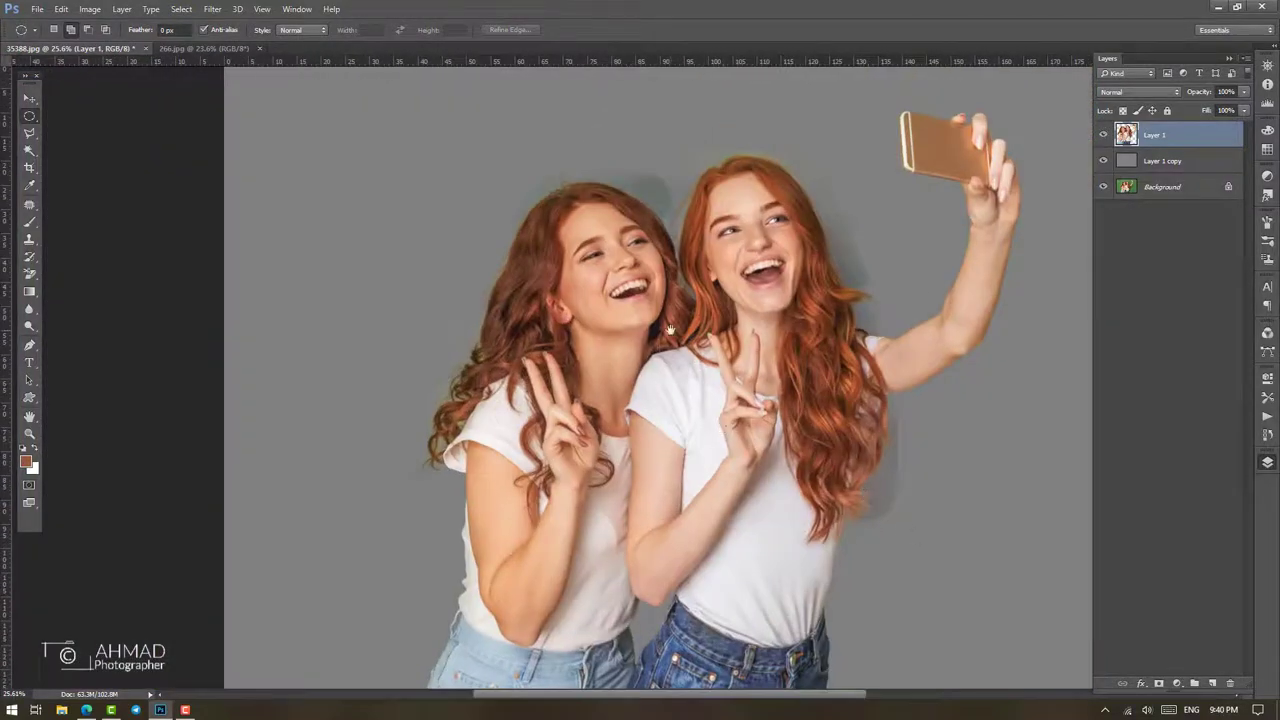
pyautogui.scroll(5, 670, 330)
pyautogui.moveTo(552, 343); pyautogui.dragTo(531, 260)
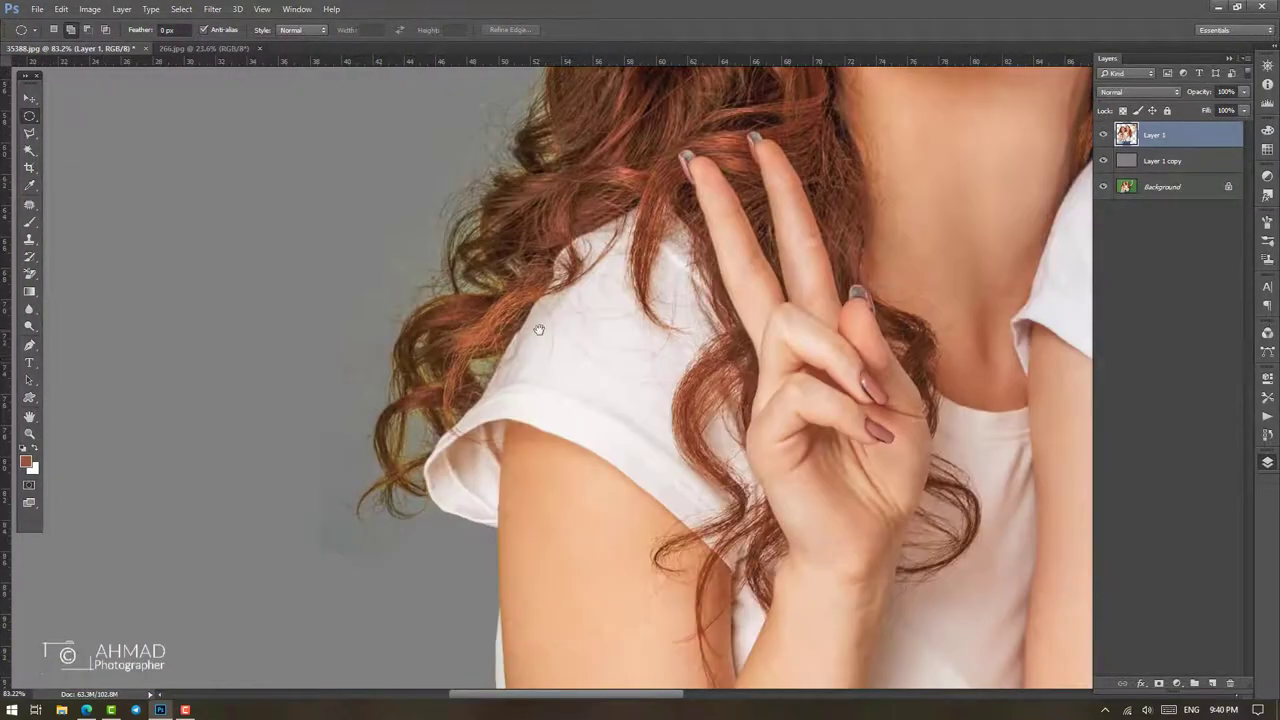
pyautogui.scroll(5, 540, 330)
pyautogui.scroll(5, 729, 326)
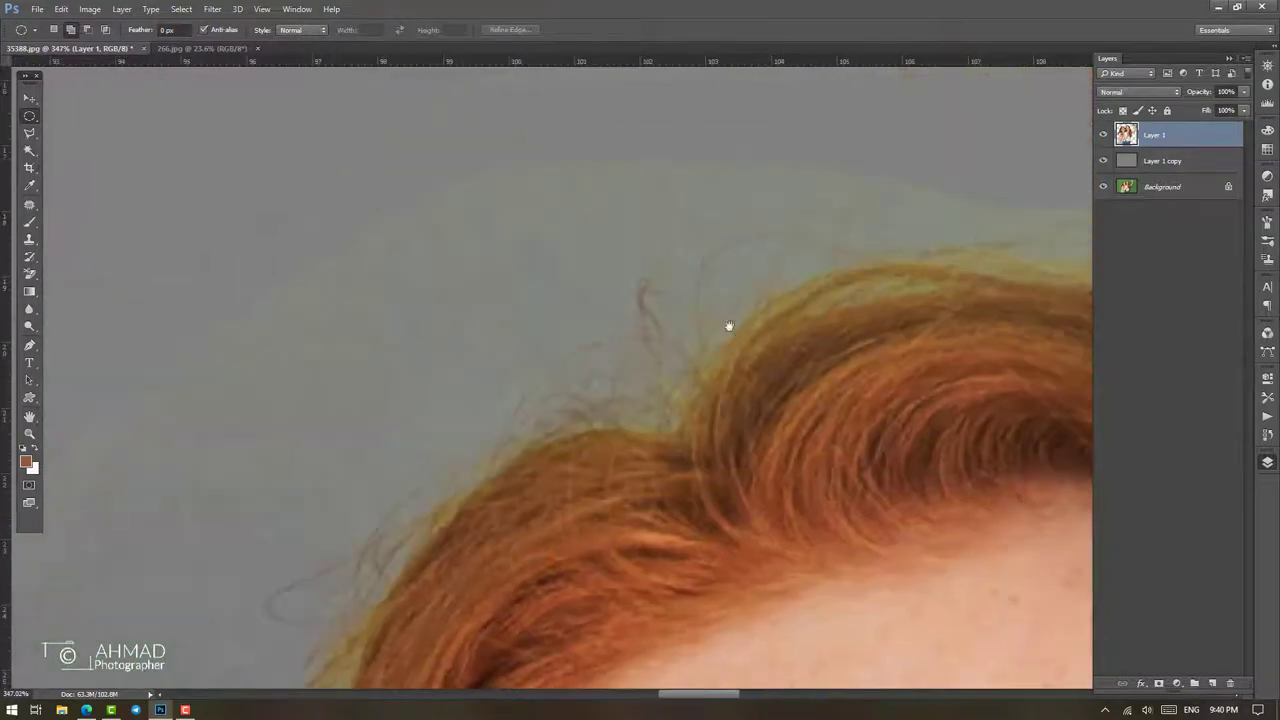
pyautogui.scroll(-3, 647, 288)
pyautogui.scroll(-2, 647, 288)
pyautogui.hotkey('ctrl', 'u')
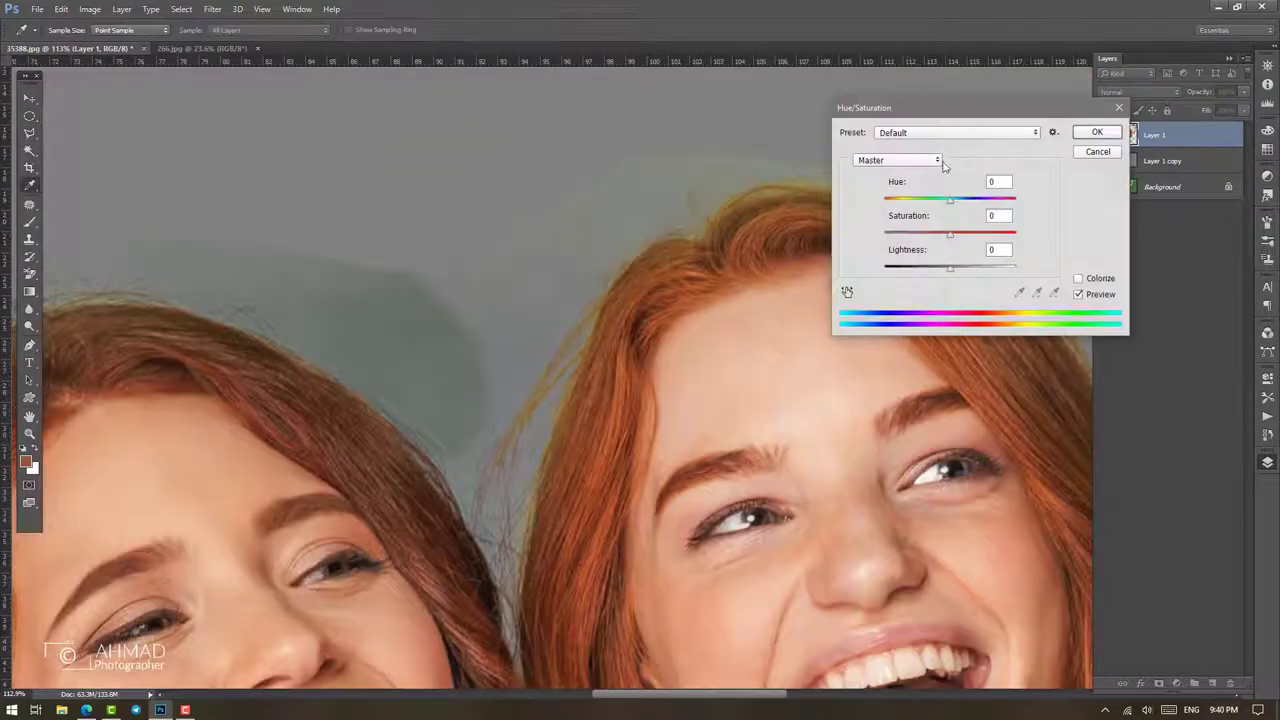
# Choose the Greens colour range in Hue/Saturation after briefly trying Yellows
pyautogui.click(938, 161)
pyautogui.click(882, 203)
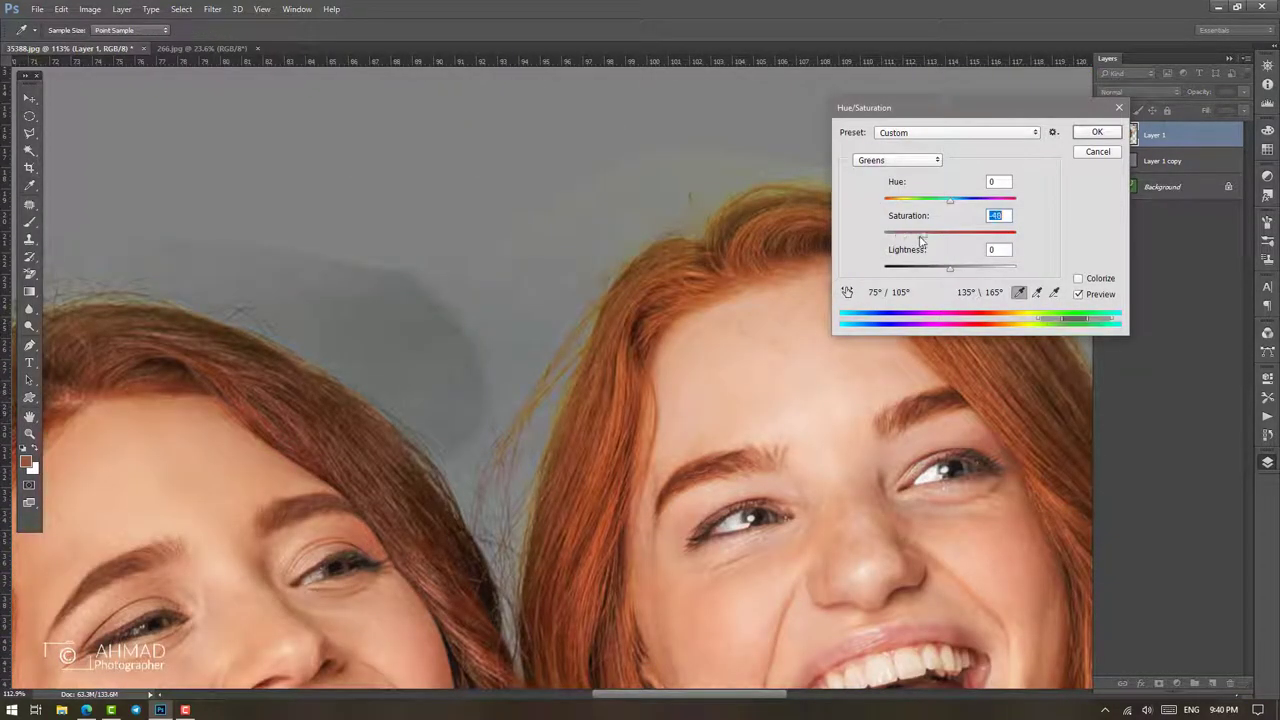
pyautogui.write('-100')
pyautogui.click(897, 160)
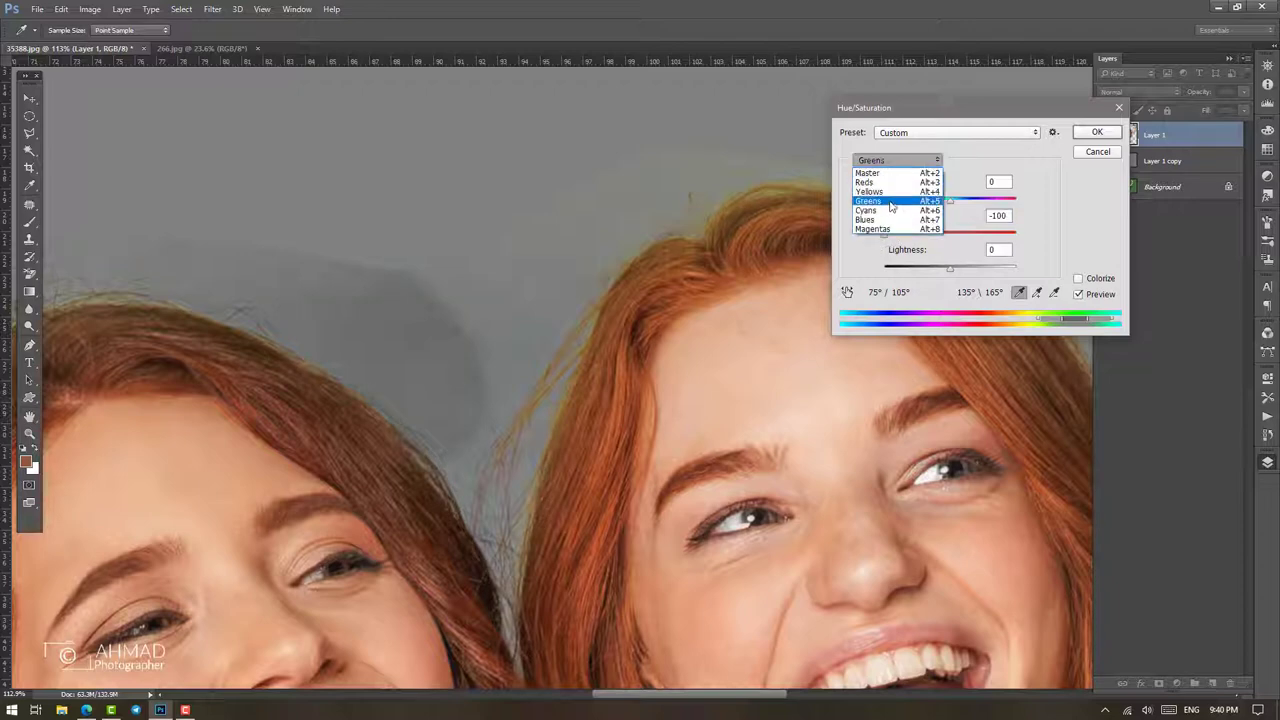
pyautogui.click(886, 198)
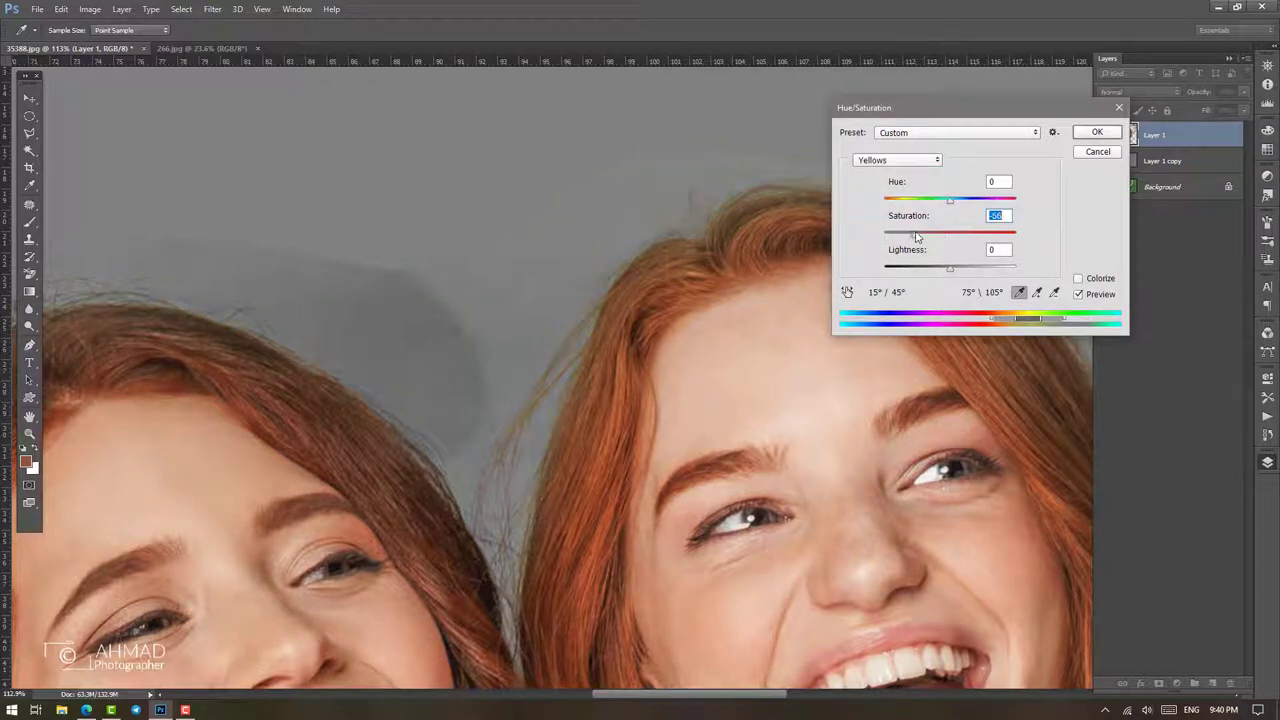
pyautogui.click(897, 160)
pyautogui.click(880, 207)
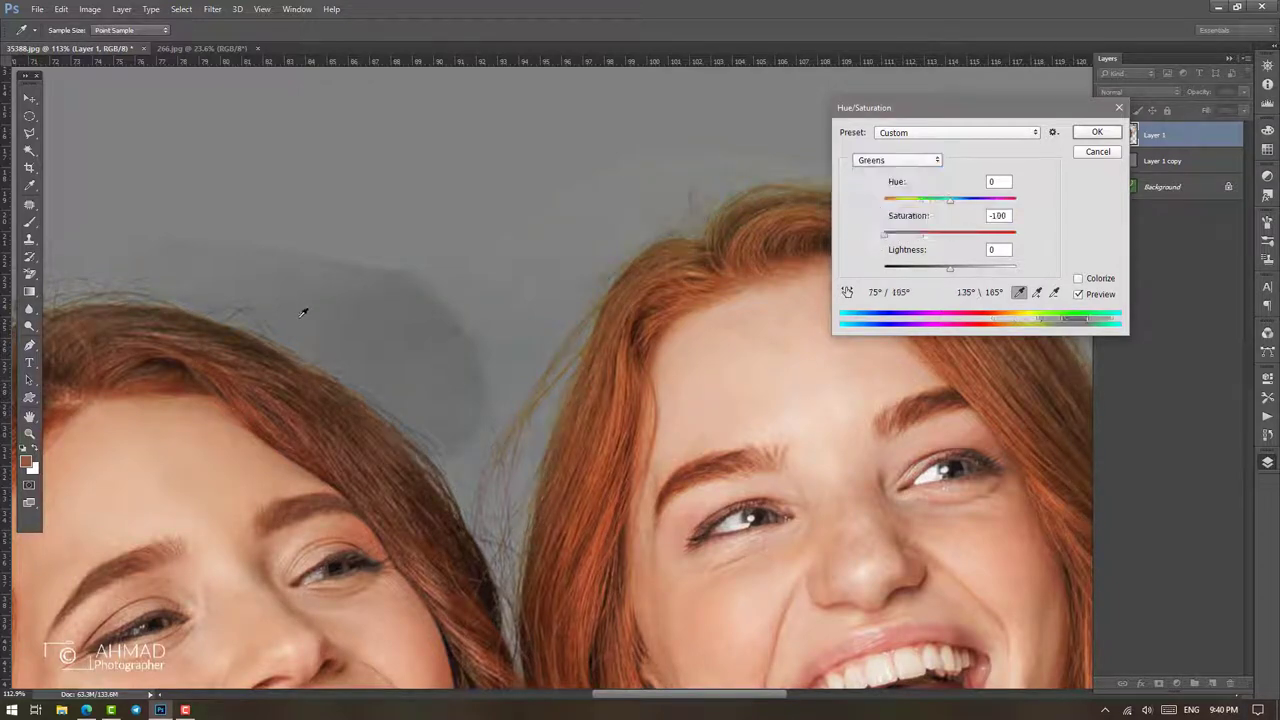
# Zoom in and pan along the hairline to check the green fringe
pyautogui.scroll(5, 563, 354)
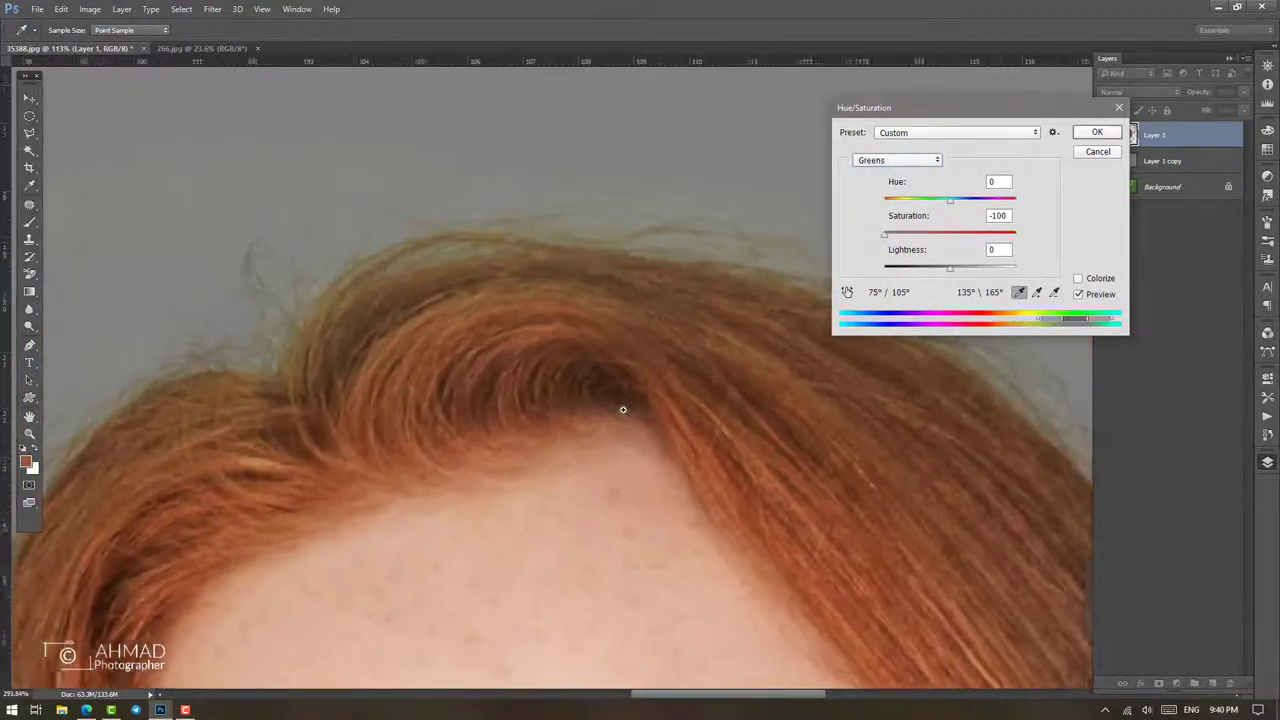
pyautogui.moveTo(623, 410)
pyautogui.mouseDown()
pyautogui.moveTo(457, 371)
pyautogui.moveTo(443, 237)
pyautogui.moveTo(380, 286)
pyautogui.moveTo(403, 274)
pyautogui.moveTo(416, 219)
pyautogui.mouseUp()
pyautogui.scroll(-5, 358, 222)
pyautogui.scroll(1, 396, 479)
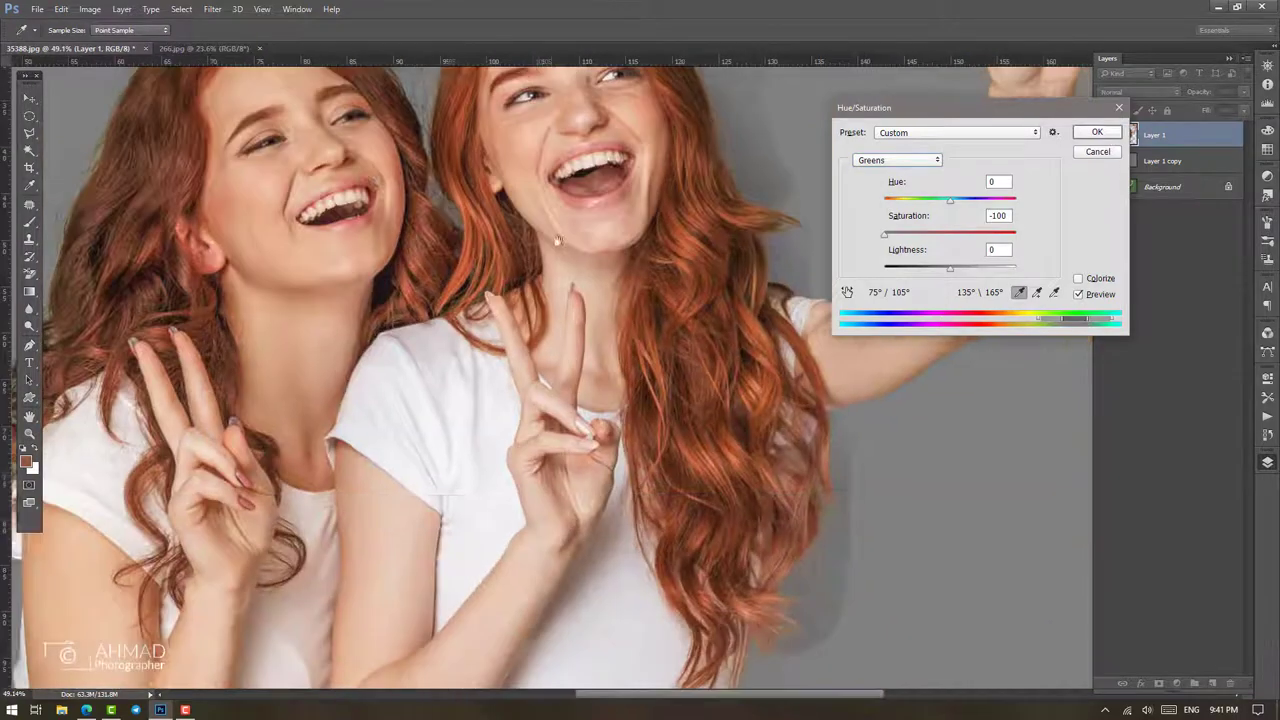
pyautogui.scroll(1, 645, 487)
pyautogui.scroll(2, 303, 534)
pyautogui.scroll(1, 371, 480)
pyautogui.scroll(-1, 480, 331)
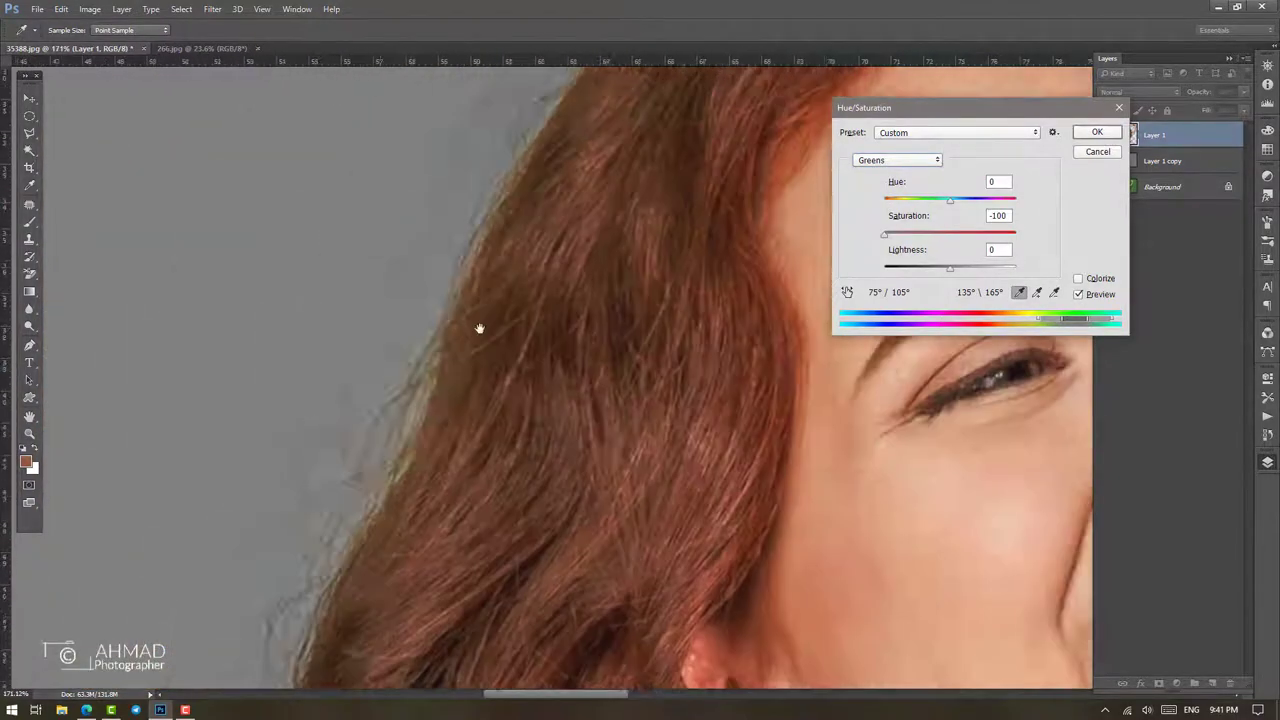
pyautogui.scroll(1, 469, 351)
pyautogui.moveTo(469, 351); pyautogui.dragTo(456, 340)
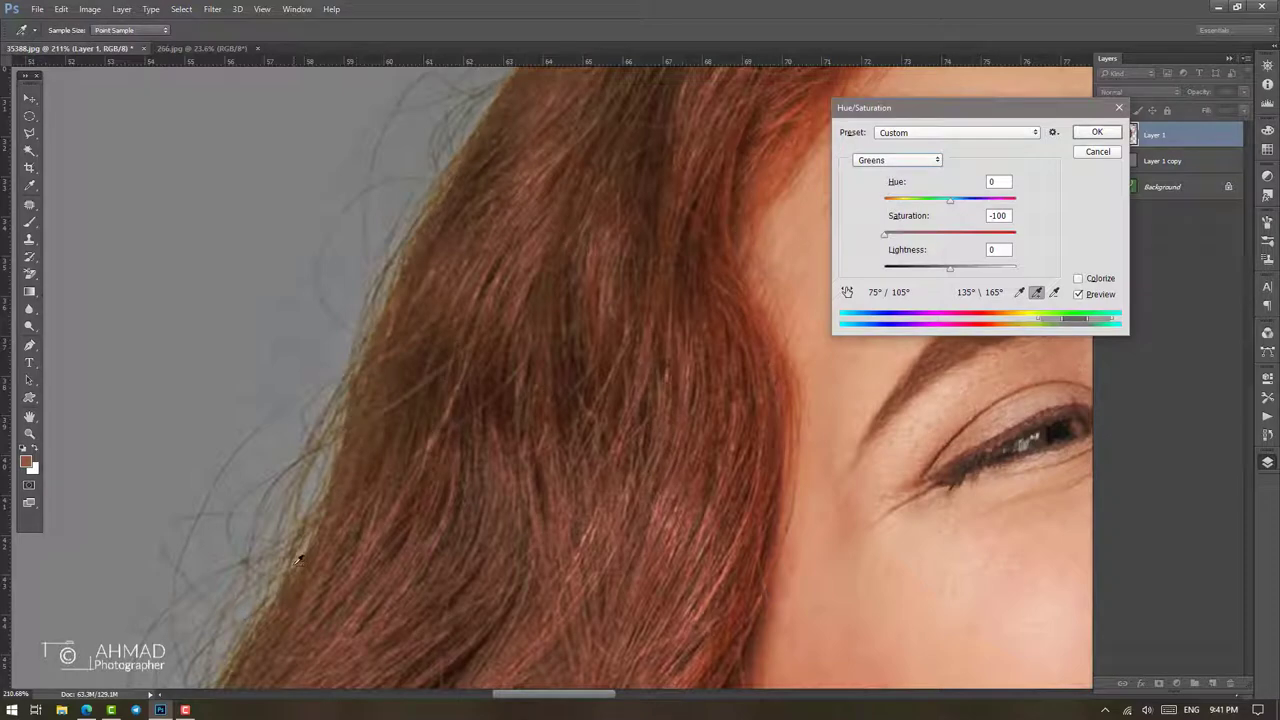
# Keep Greens at Saturation -100 and review the hair edges at different zooms
pyautogui.click(897, 163)
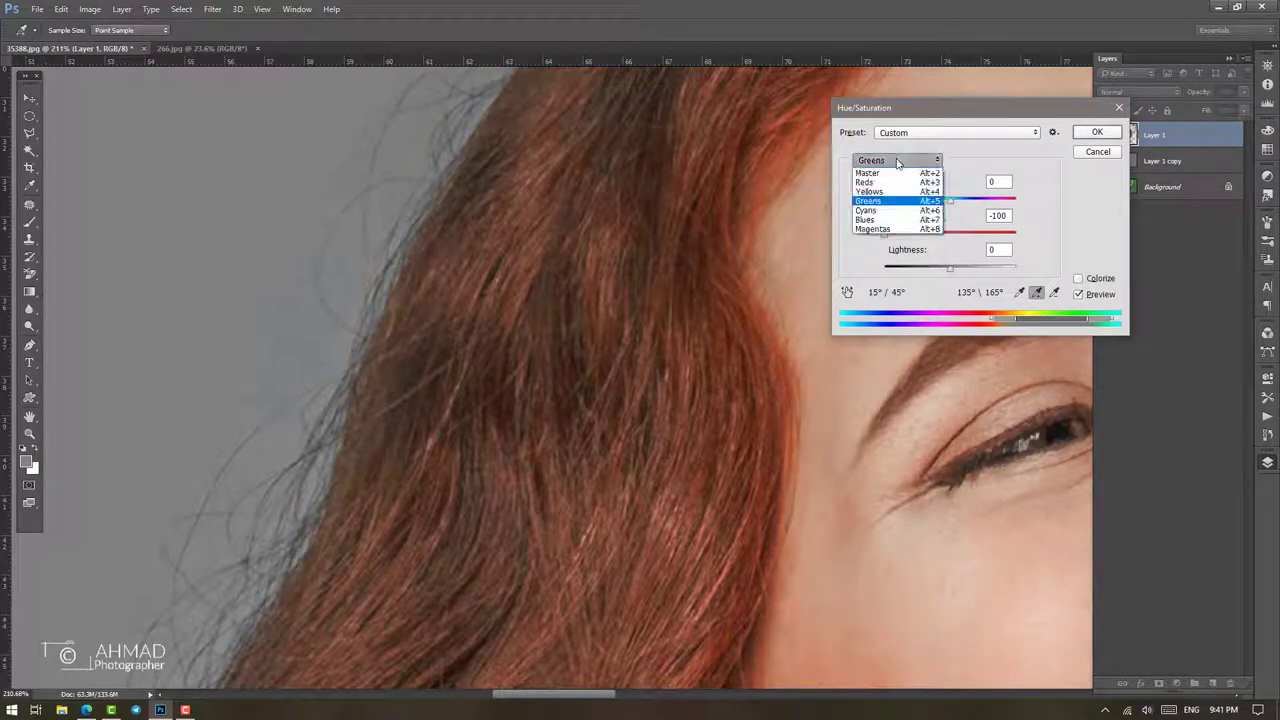
pyautogui.click(897, 163)
pyautogui.scroll(-2, 560, 251)
pyautogui.scroll(-1, 451, 500)
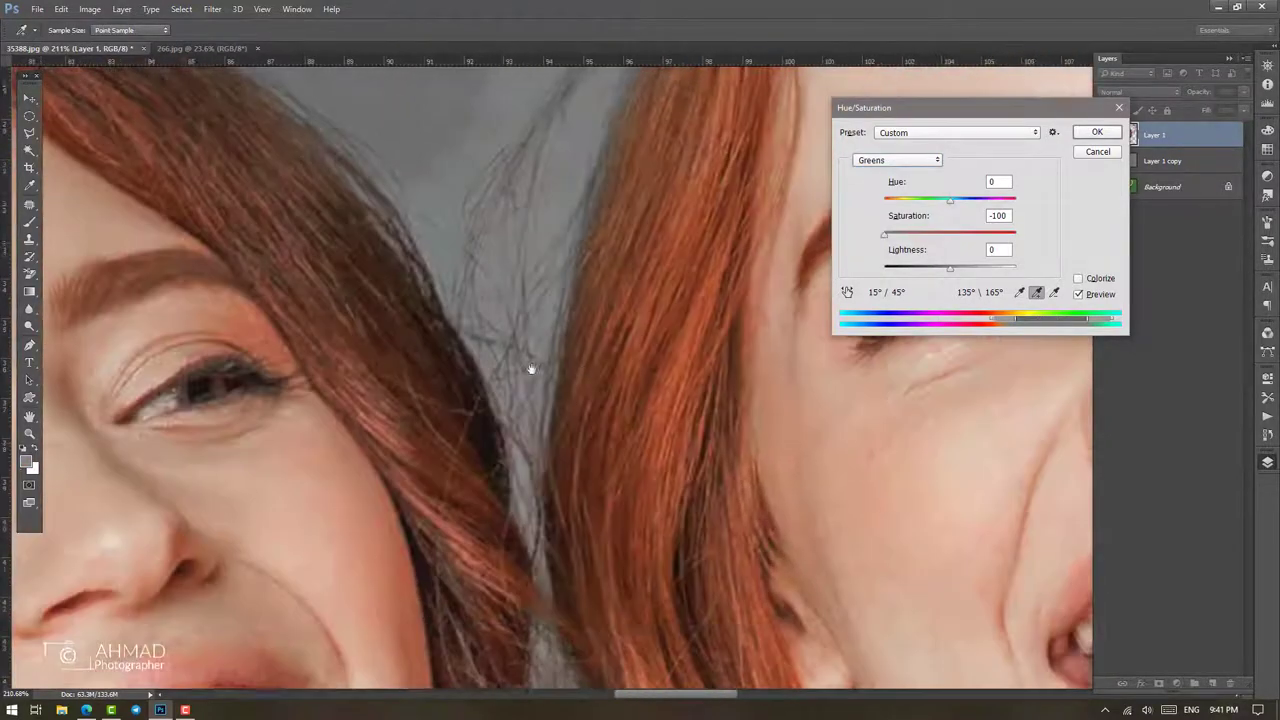
pyautogui.scroll(-1, 537, 366)
pyautogui.scroll(-2, 502, 478)
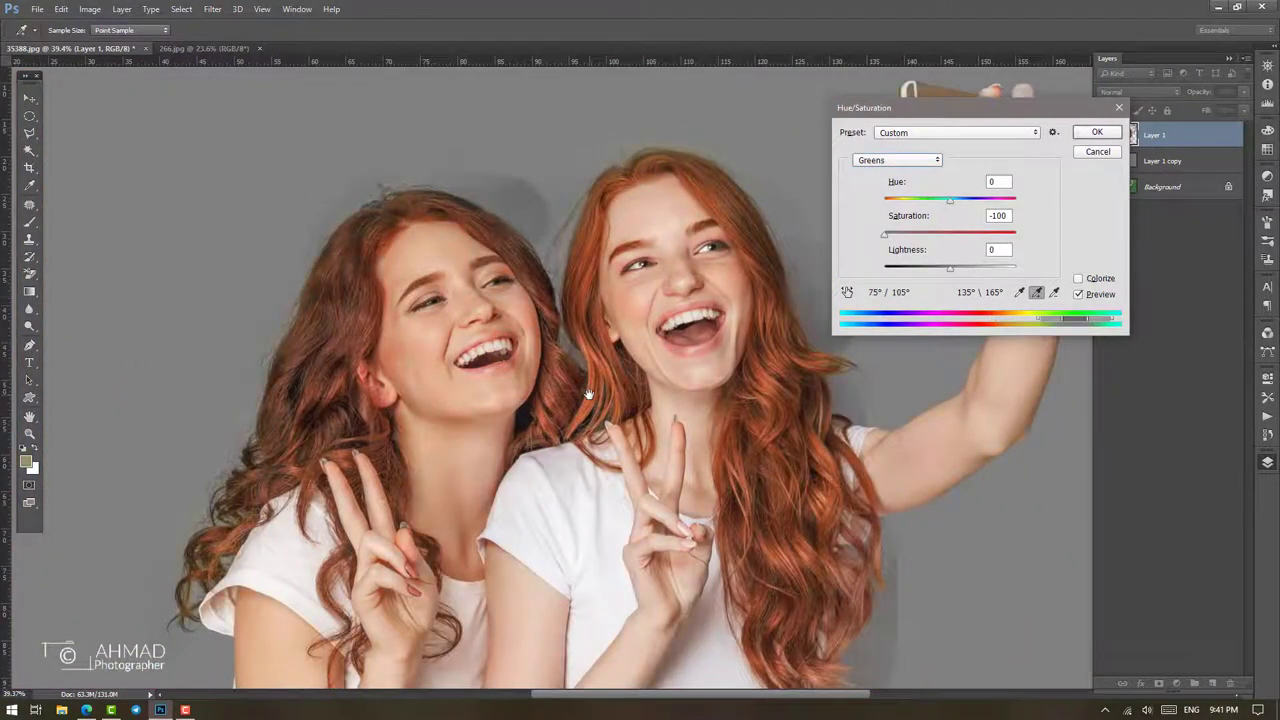
pyautogui.scroll(5, 670, 143)
pyautogui.scroll(2, 620, 294)
pyautogui.scroll(1, 562, 261)
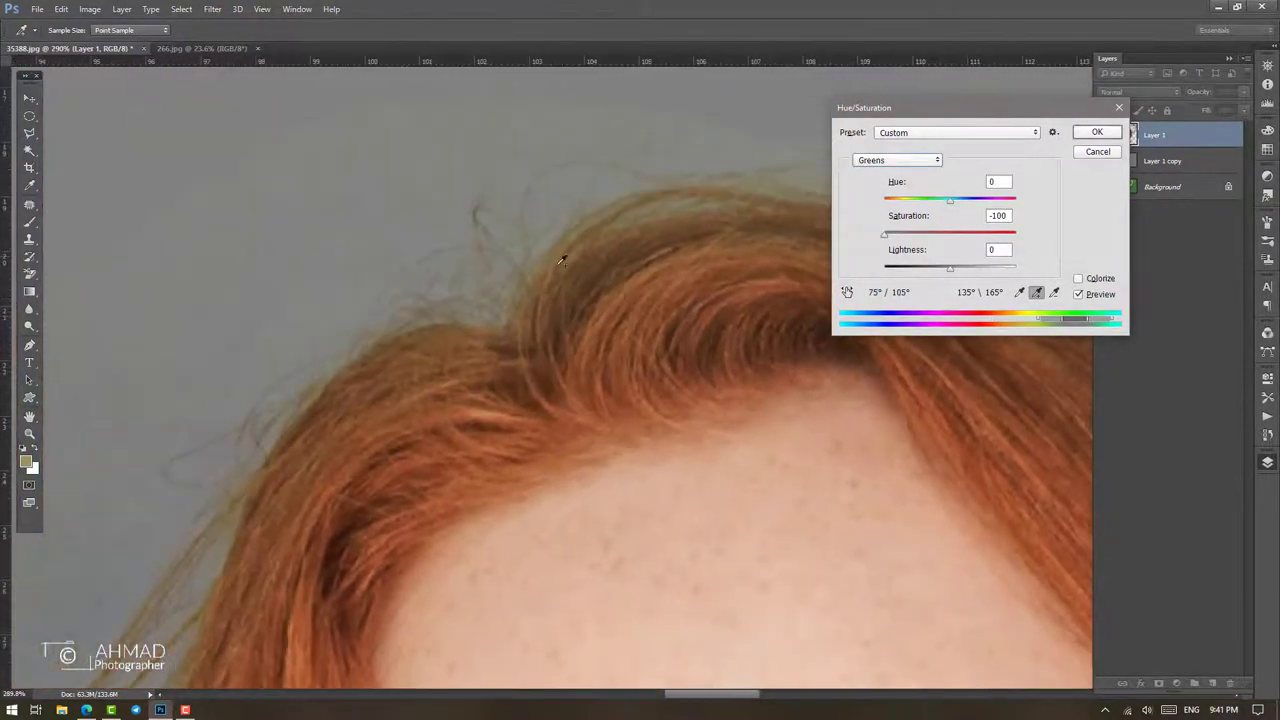
# Zoom into the stray hair strands and the left woman's hairline
pyautogui.moveTo(284, 520)
pyautogui.mouseDown()
pyautogui.moveTo(466, 251)
pyautogui.moveTo(429, 334)
pyautogui.moveTo(431, 321)
pyautogui.mouseUp()
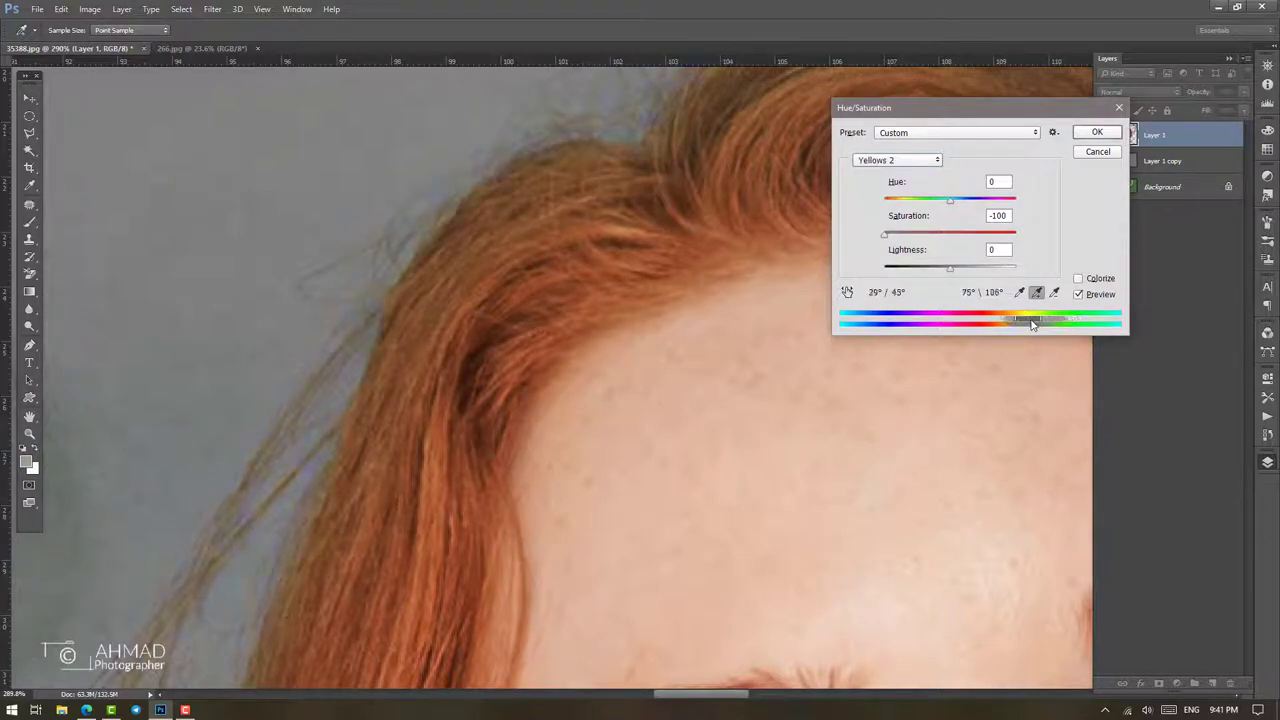
pyautogui.scroll(-3, 431, 497)
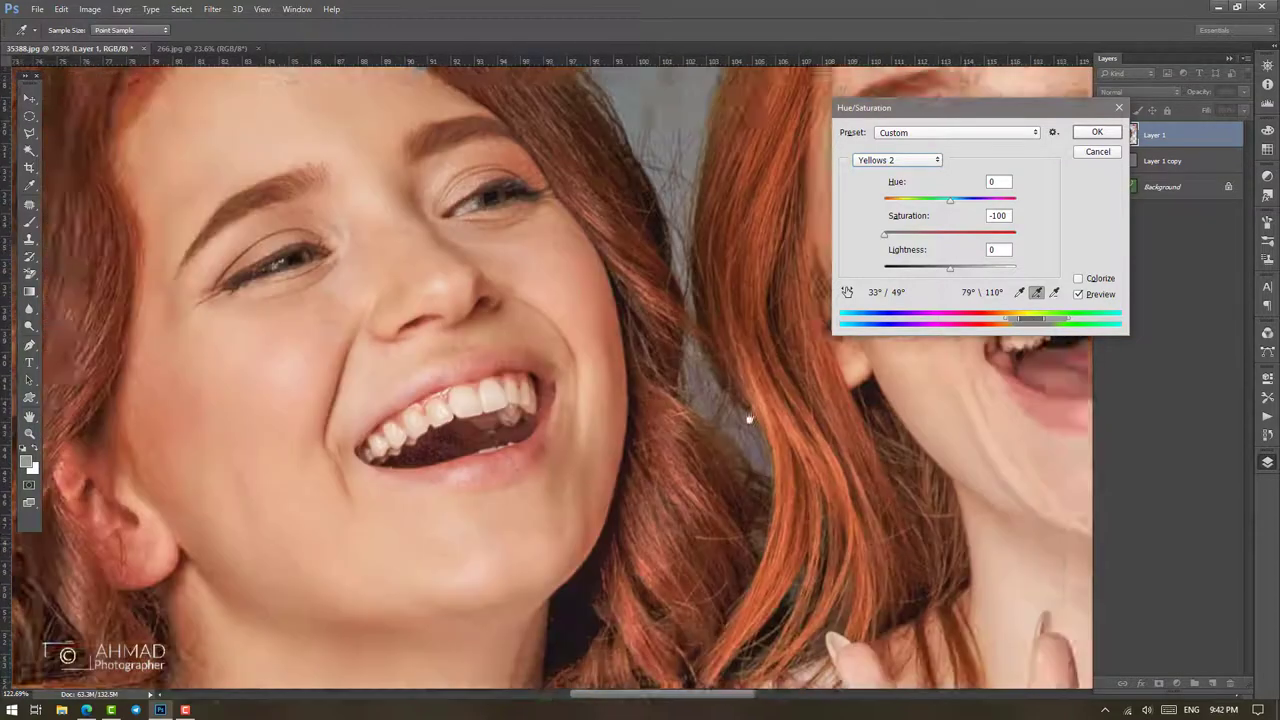
pyautogui.moveTo(431, 497); pyautogui.dragTo(746, 425)
pyautogui.scroll(3, 746, 425)
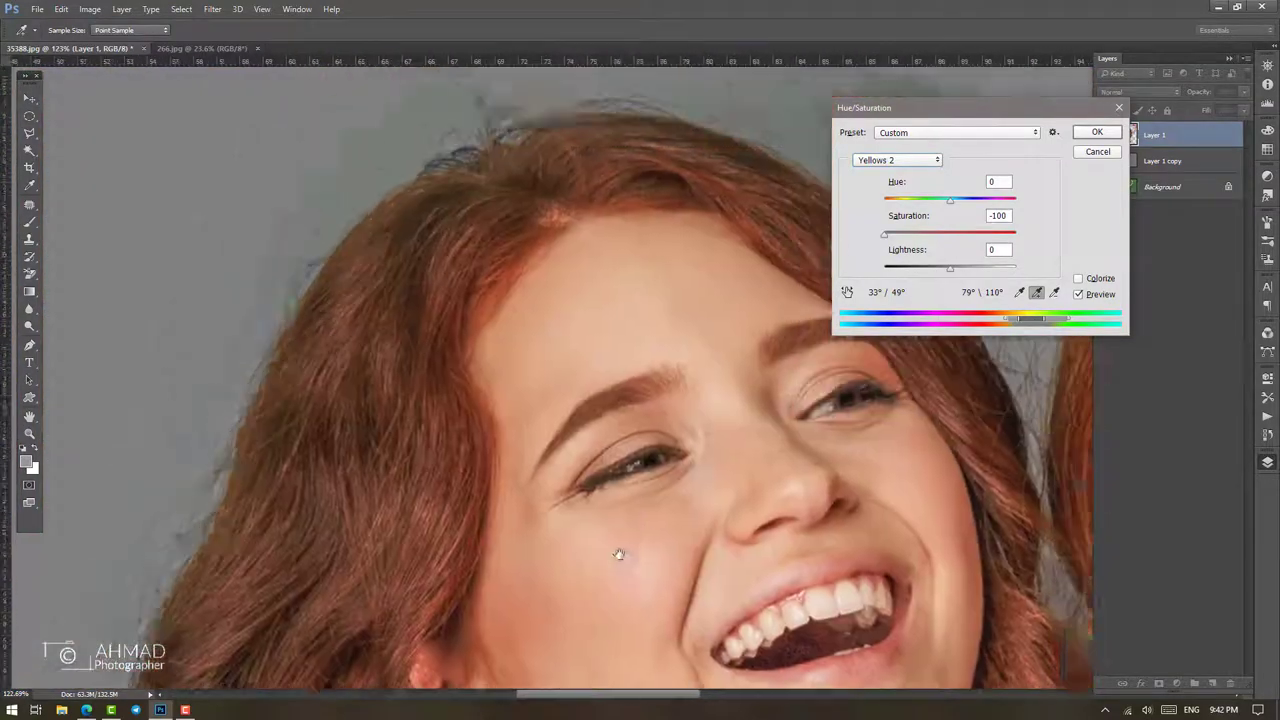
pyautogui.scroll(2, 617, 551)
pyautogui.scroll(2, 543, 449)
pyautogui.scroll(2, 357, 286)
pyautogui.moveTo(601, 313); pyautogui.dragTo(458, 387)
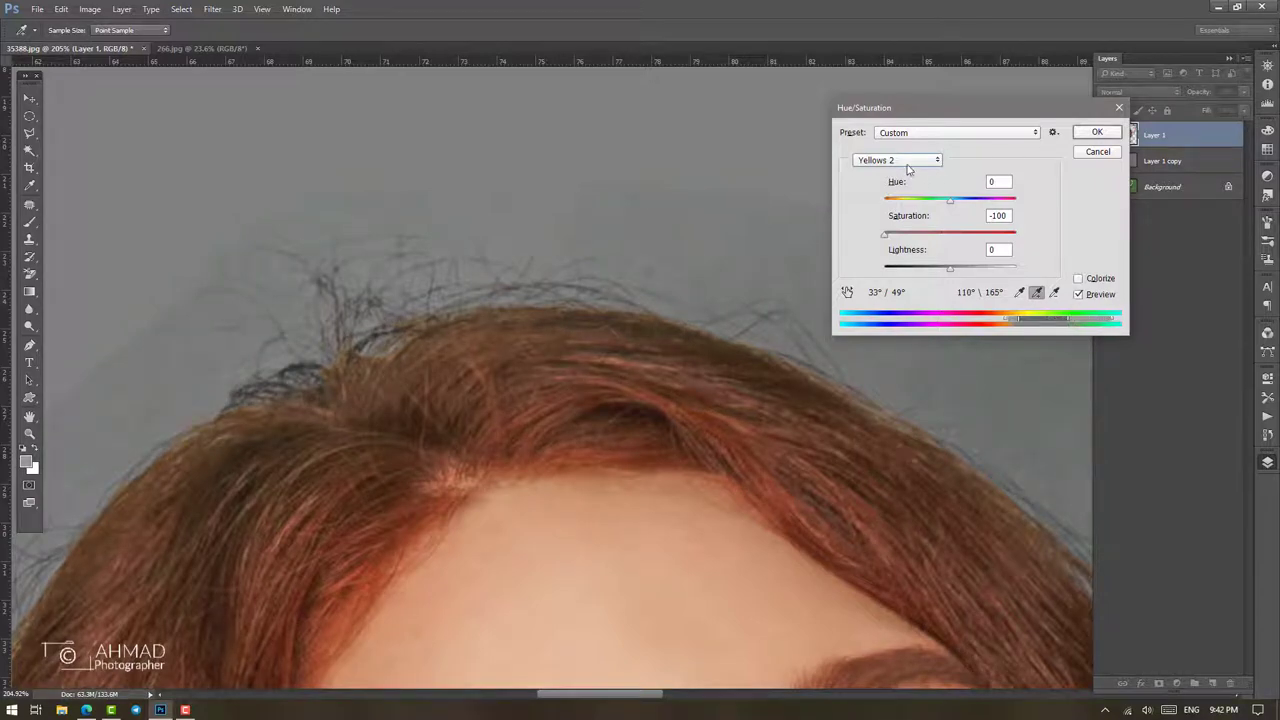
# Lower the Cyans range saturation to -73
pyautogui.click(903, 161)
pyautogui.click(905, 212)
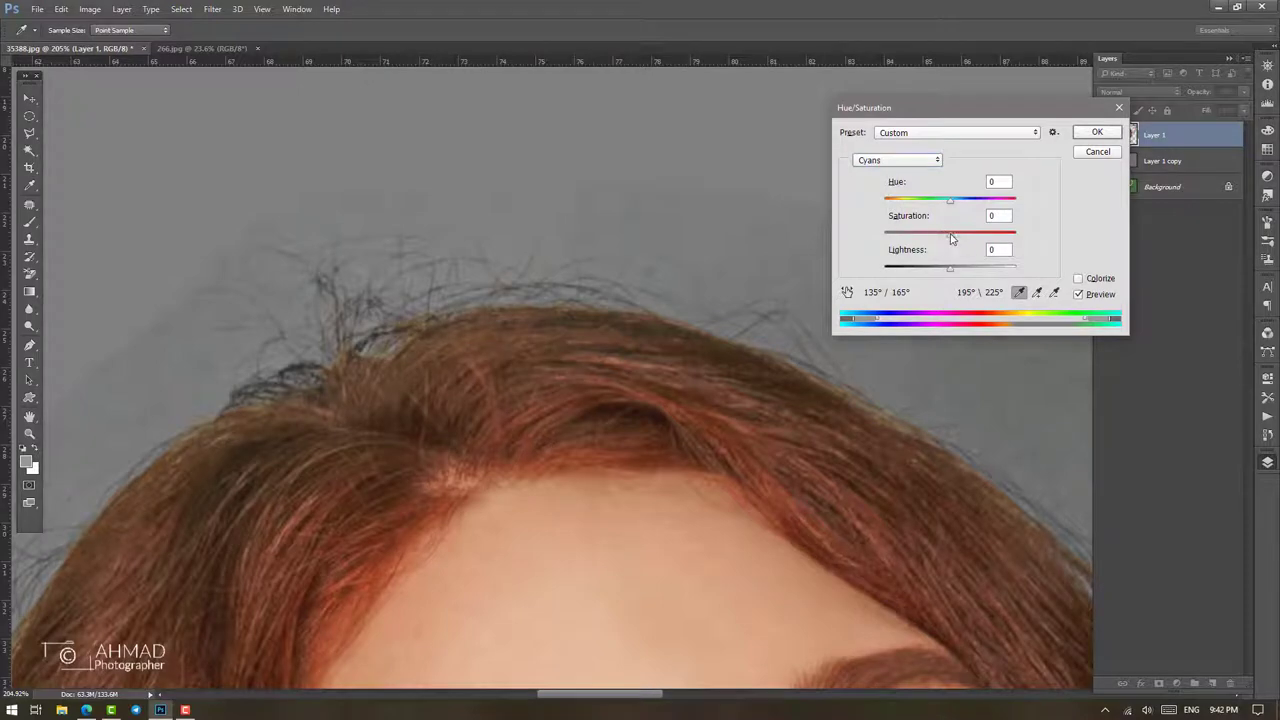
pyautogui.moveTo(884, 489)
pyautogui.mouseDown()
pyautogui.moveTo(400, 471)
pyautogui.moveTo(586, 491)
pyautogui.moveTo(689, 323)
pyautogui.moveTo(713, 561)
pyautogui.mouseUp()
pyautogui.scroll(-3, 363, 314)
pyautogui.scroll(-3, 609, 366)
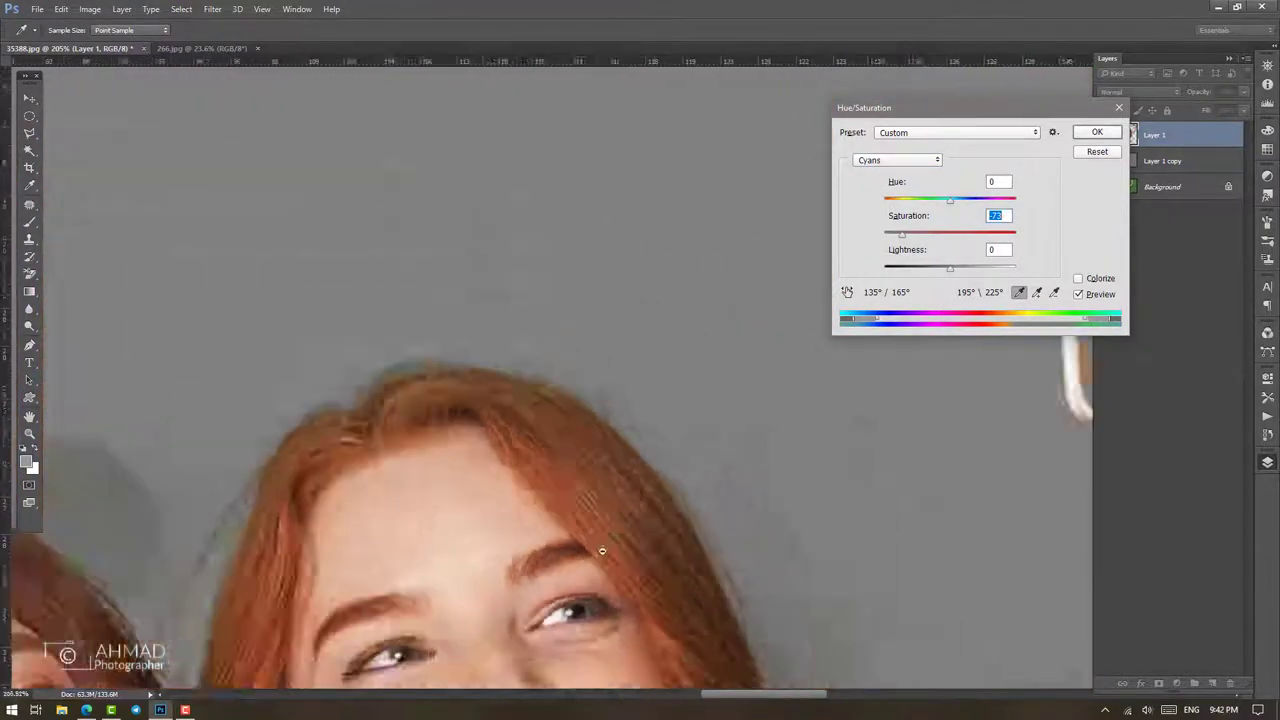
pyautogui.scroll(-3, 694, 346)
pyautogui.scroll(-3, 688, 432)
# Apply Hue/Saturation, then drag the 266.jpg wall into 35388.jpg beneath the women, filling the canvas
pyautogui.click(1097, 132)
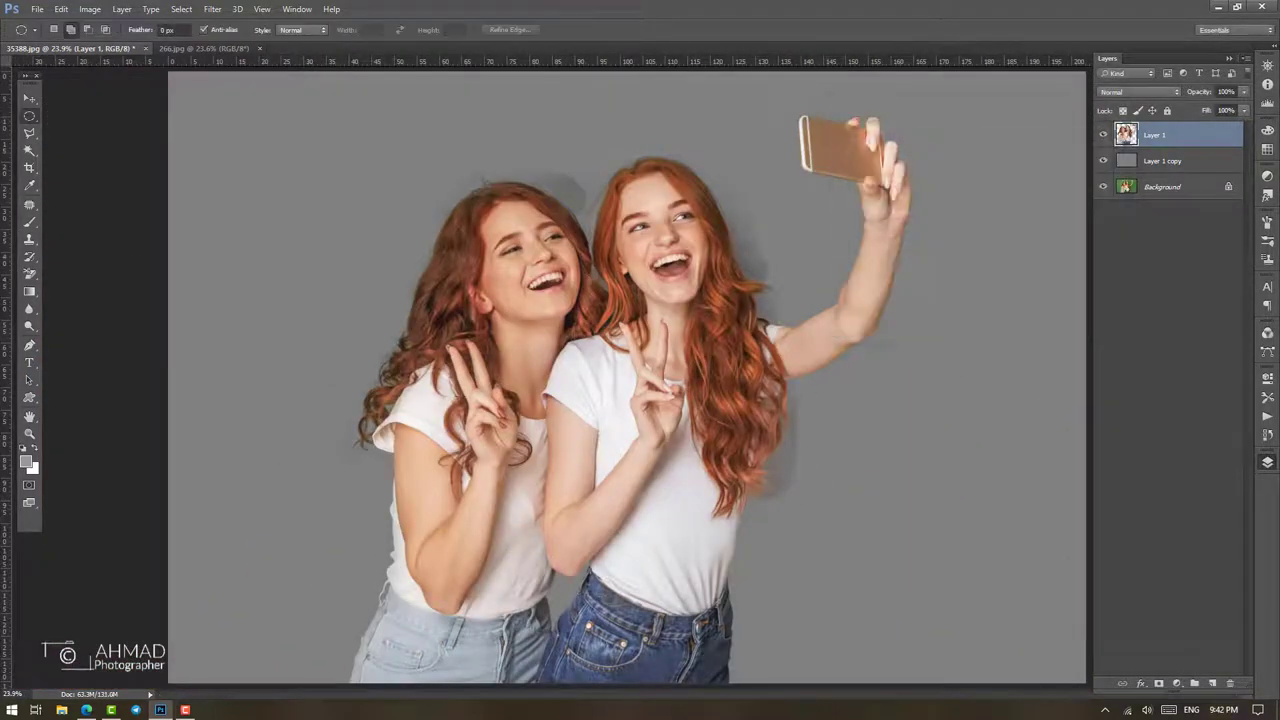
pyautogui.click(180, 48)
pyautogui.press('v')
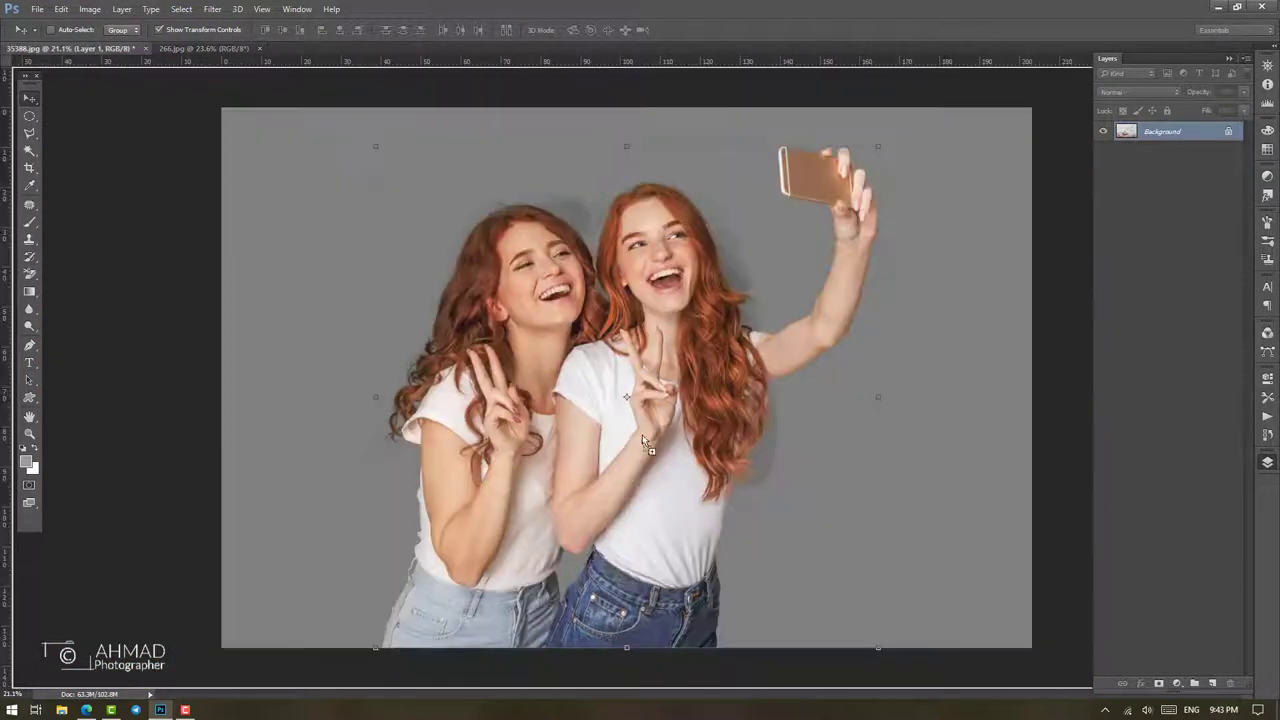
pyautogui.moveTo(97, 56); pyautogui.dragTo(640, 400)
pyautogui.scroll(-3, 640, 400)
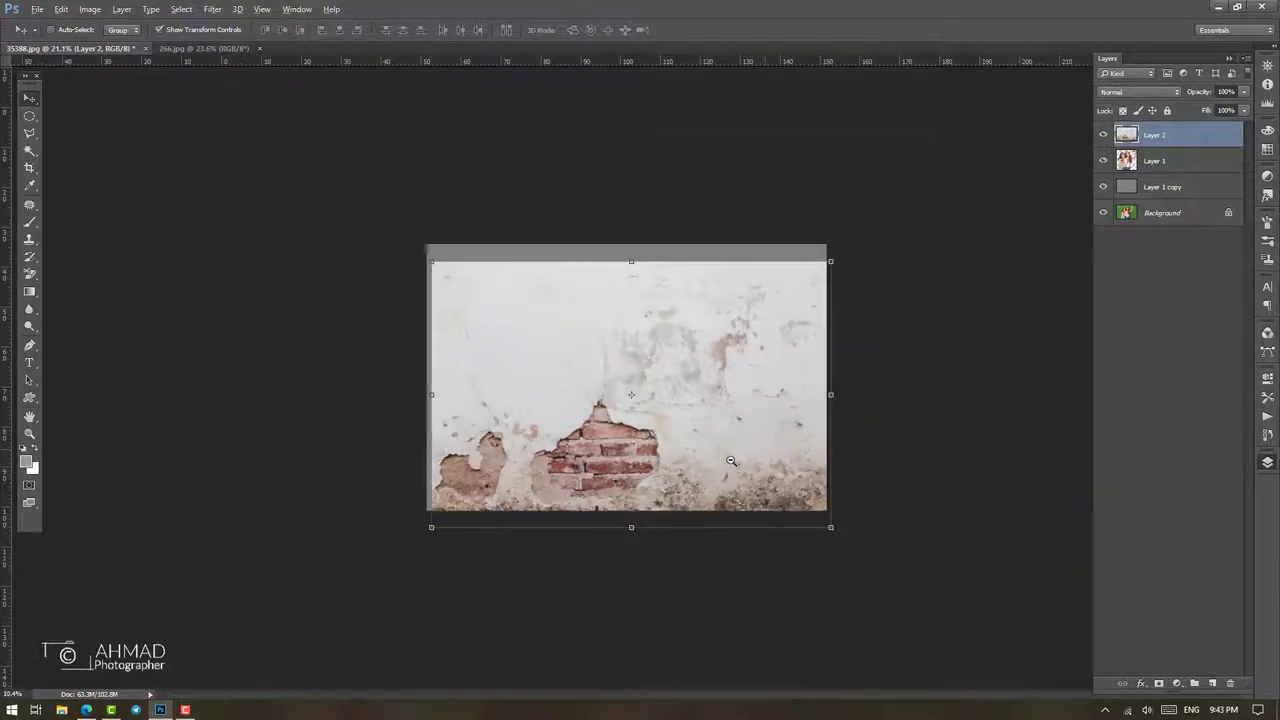
pyautogui.moveTo(1178, 160); pyautogui.dragTo(1178, 132)
pyautogui.moveTo(723, 404); pyautogui.dragTo(718, 386)
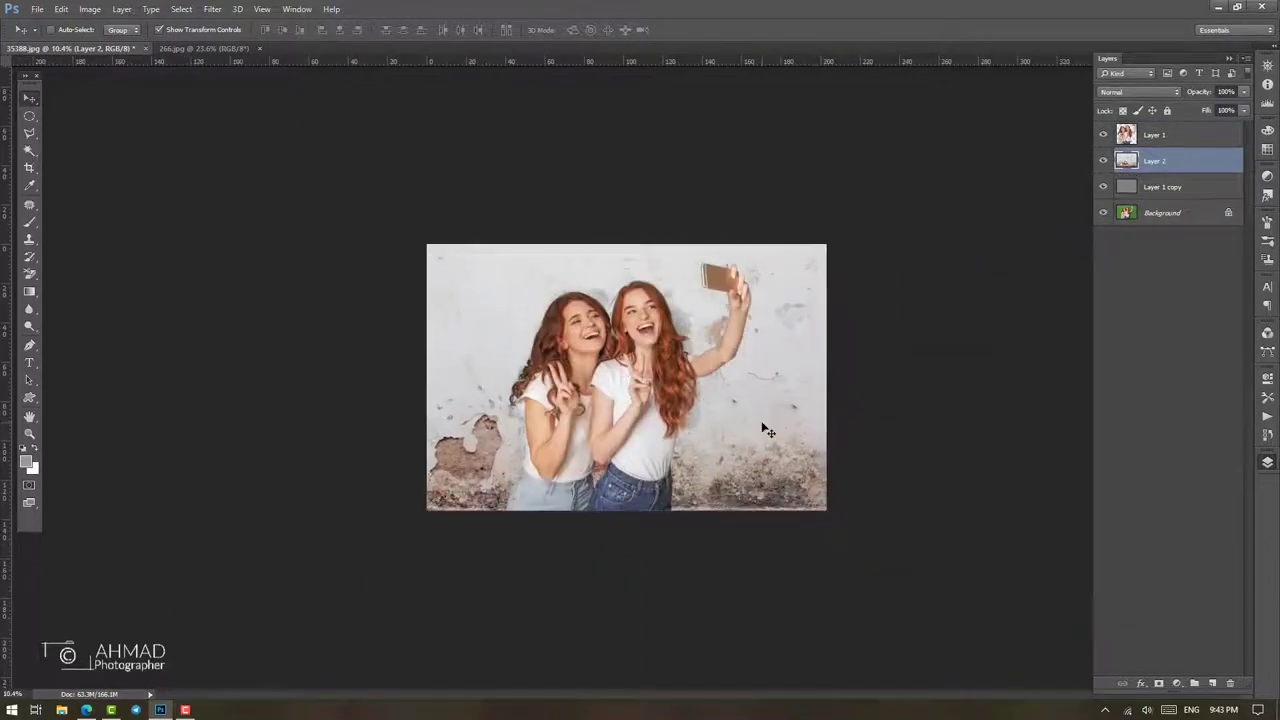
pyautogui.scroll(3, 718, 386)
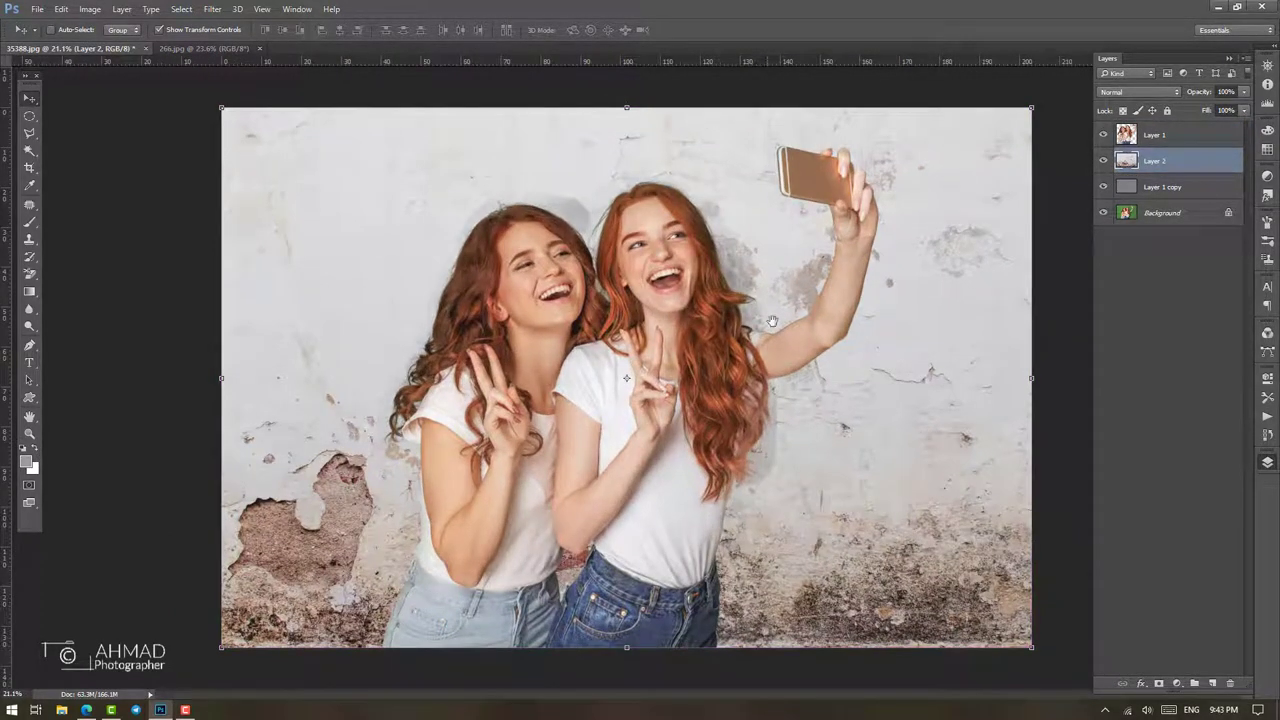
pyautogui.keyDown('ctrl'); pyautogui.click(1126, 134); pyautogui.keyUp('ctrl')
# Load the girls' layer as a selection, invert it, and set a 200-size Eraser
pyautogui.click(1170, 134)
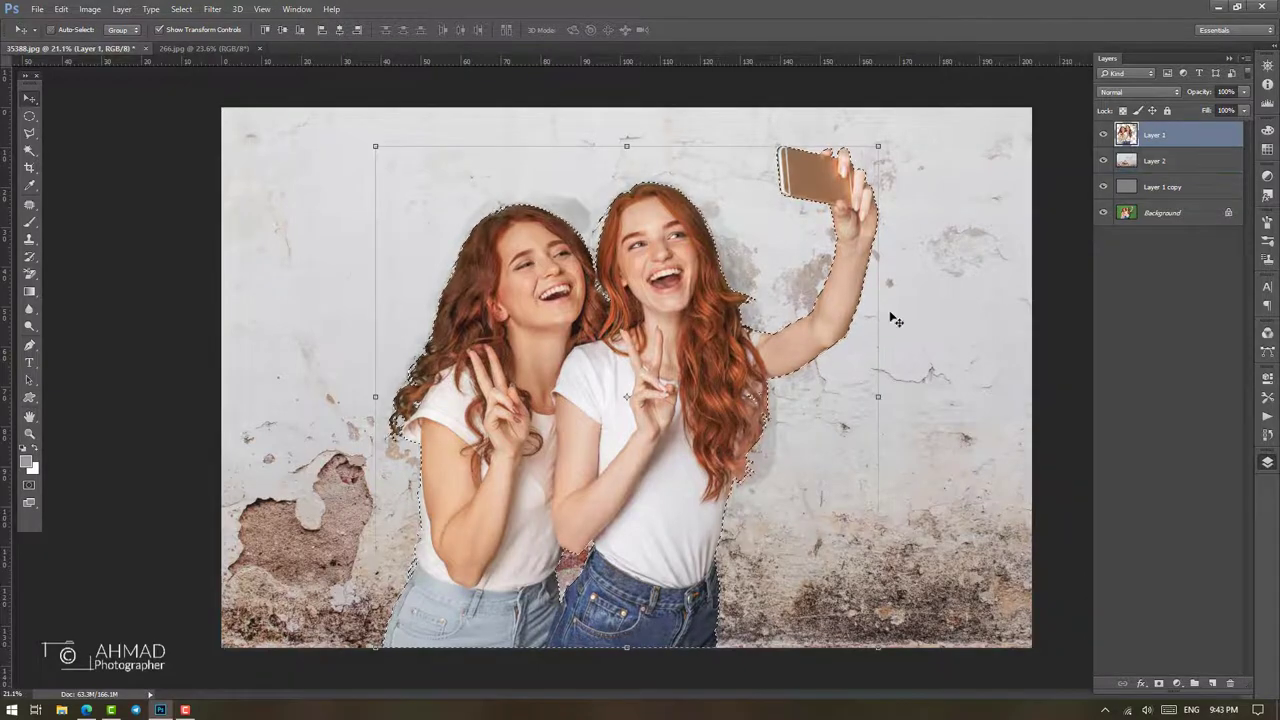
pyautogui.press('l')
pyautogui.rightClick(737, 250)
pyautogui.click(780, 271)
pyautogui.press('e')
pyautogui.scroll(5, 717, 352)
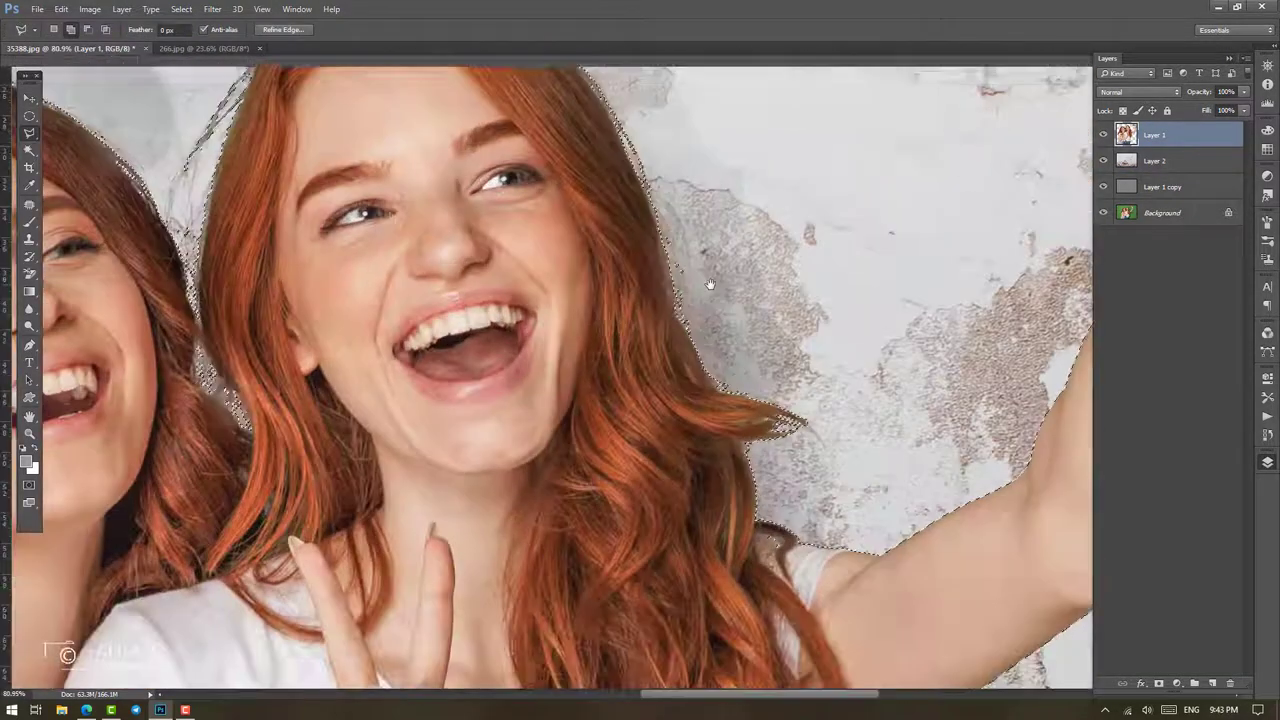
pyautogui.hotkey('shift', 'e')
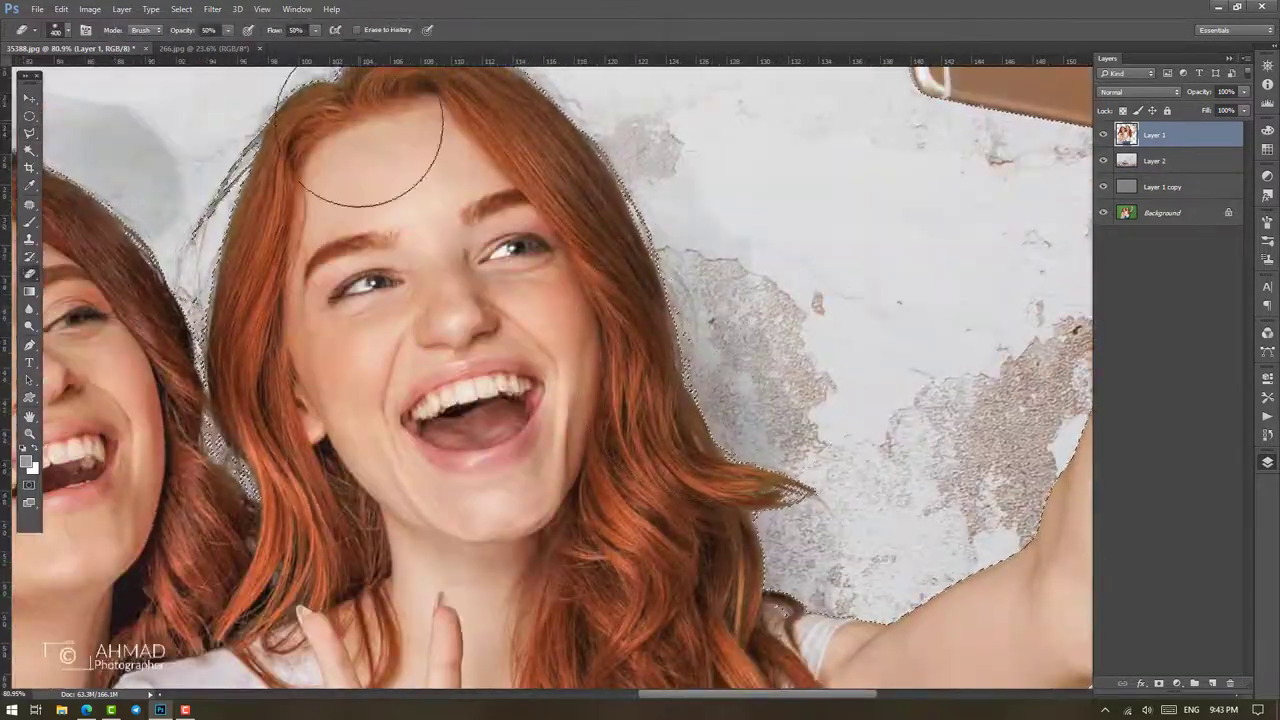
pyautogui.press('[')
pyautogui.press('[')
pyautogui.press('[')
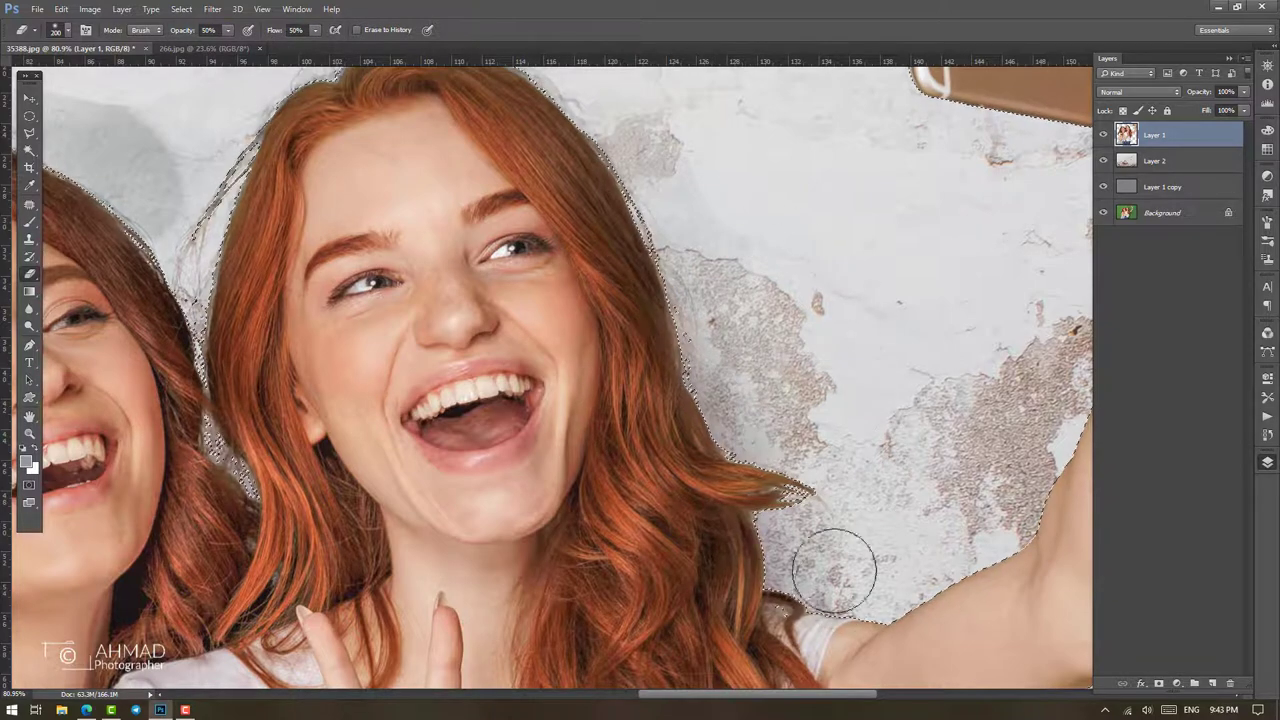
# Erase the grey halo along both girls' hair and curls, then deselect
pyautogui.moveTo(714, 214); pyautogui.dragTo(846, 600)
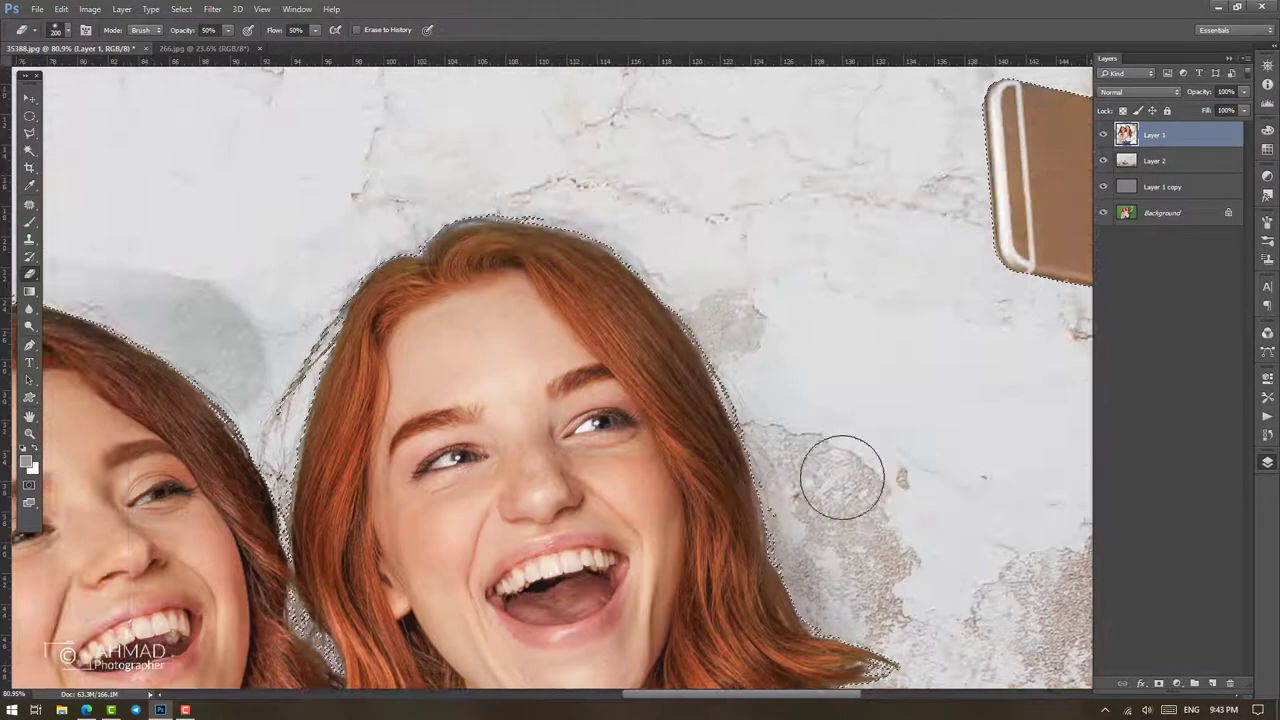
pyautogui.moveTo(229, 271)
pyautogui.mouseDown()
pyautogui.moveTo(682, 328)
pyautogui.moveTo(320, 257)
pyautogui.moveTo(543, 237)
pyautogui.moveTo(691, 383)
pyautogui.moveTo(705, 365)
pyautogui.mouseUp()
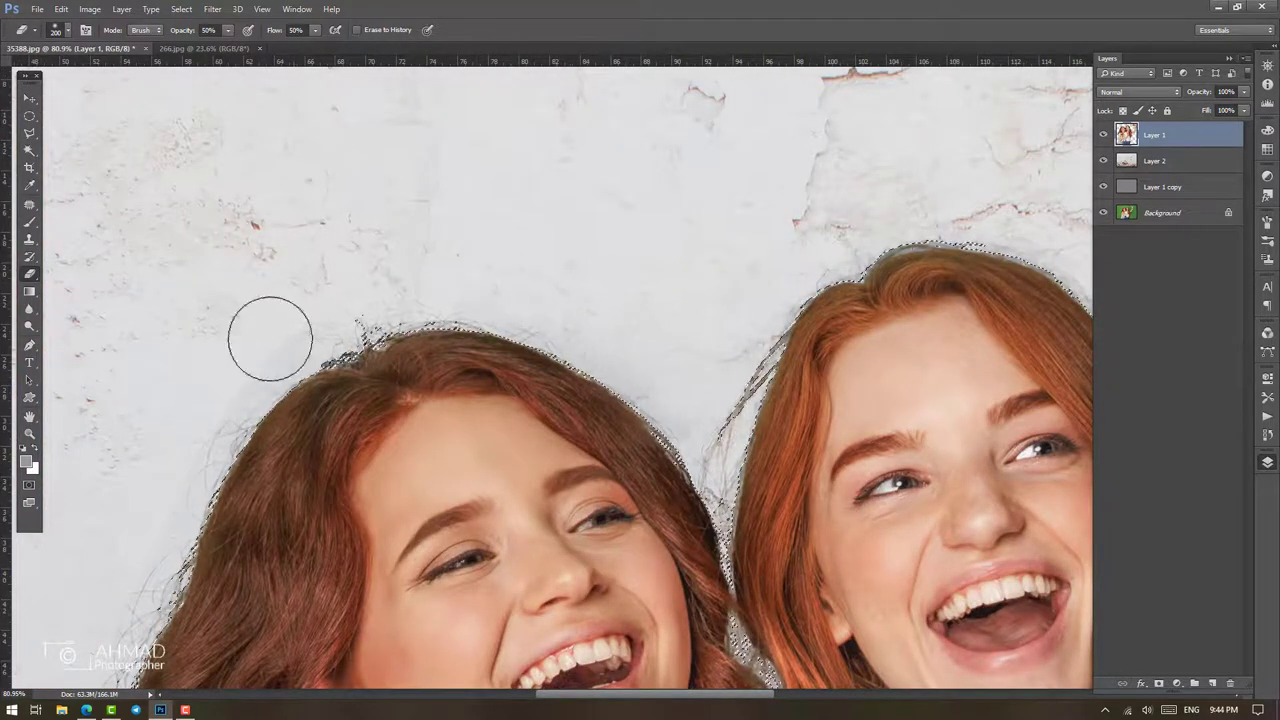
pyautogui.moveTo(266, 337); pyautogui.dragTo(546, 197)
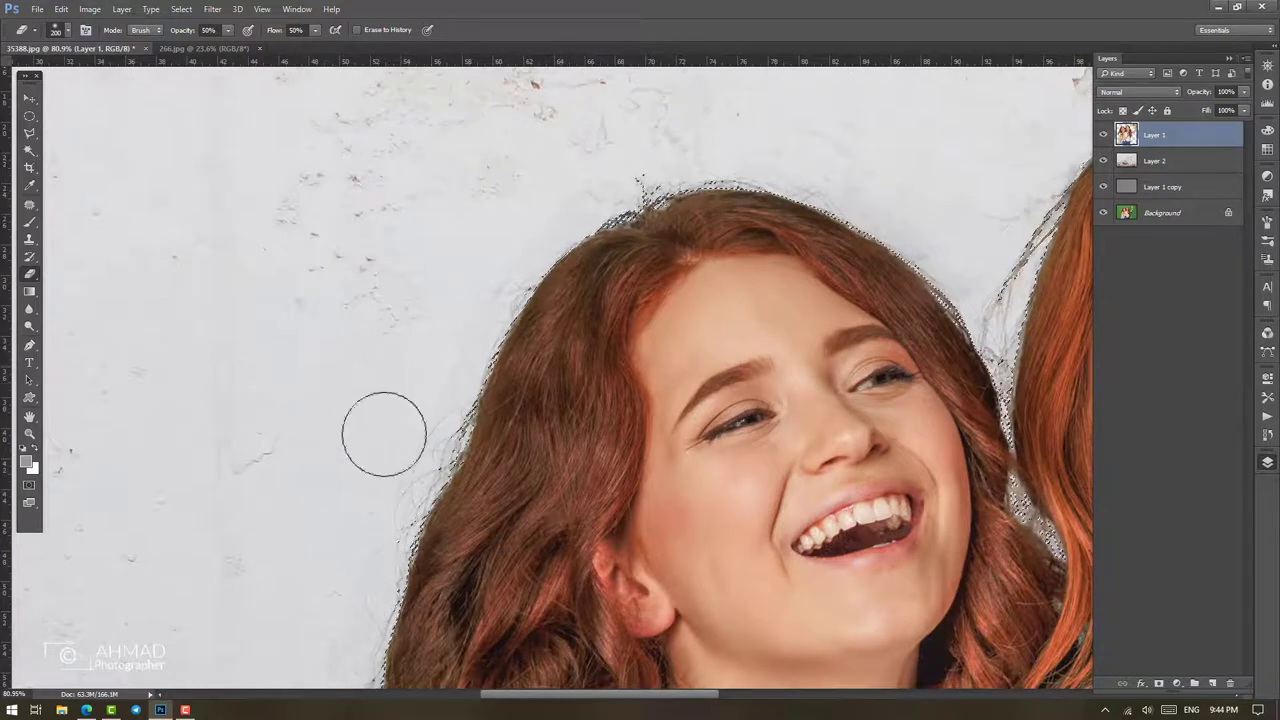
pyautogui.moveTo(346, 604); pyautogui.dragTo(431, 269)
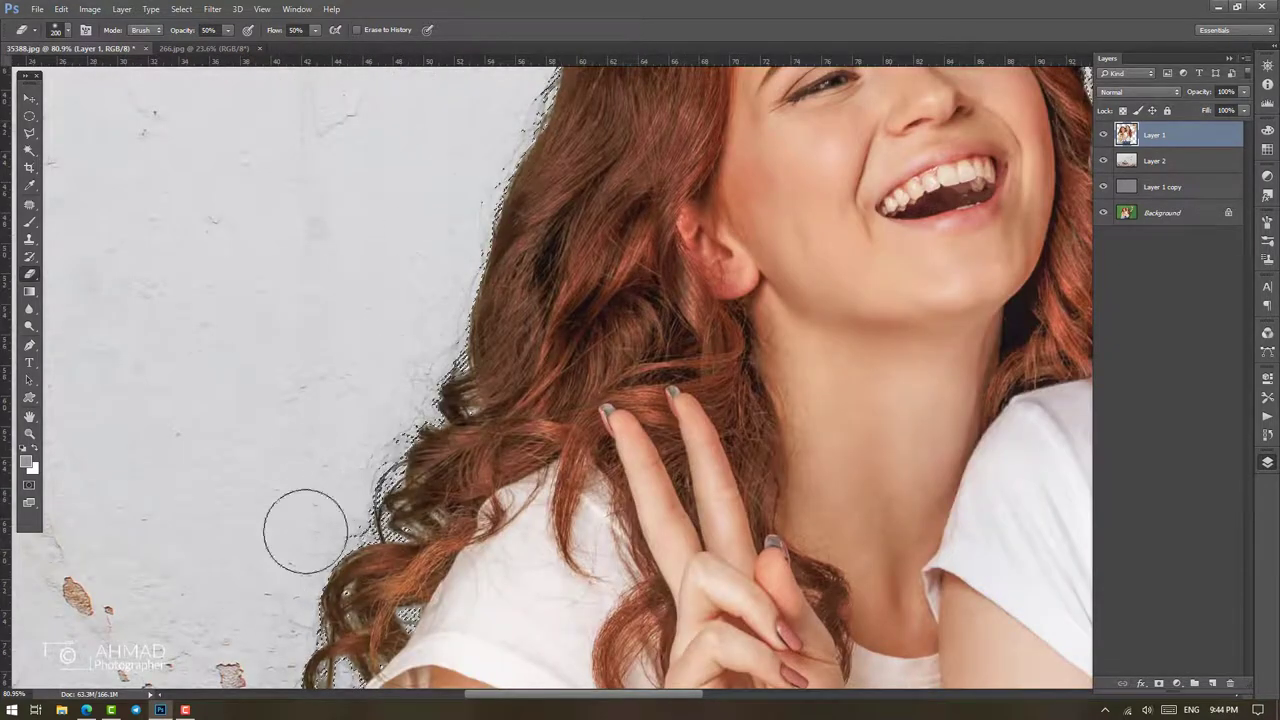
pyautogui.moveTo(303, 531); pyautogui.dragTo(388, 186)
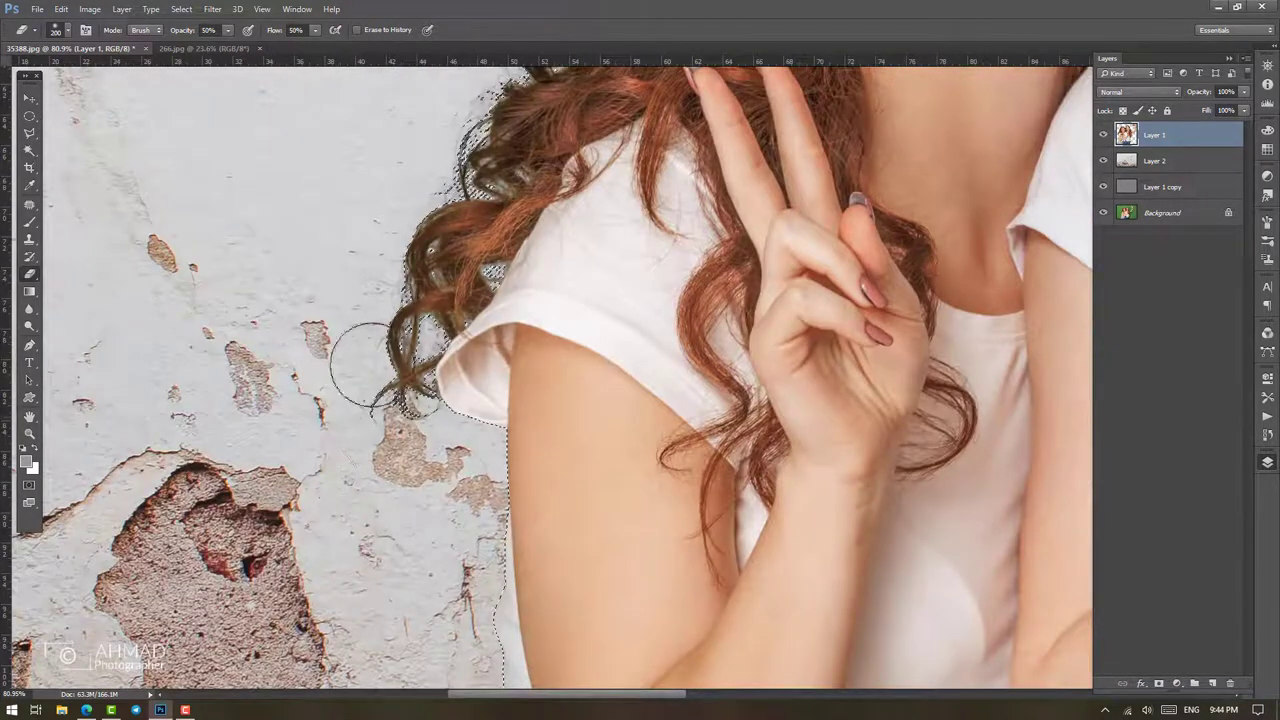
pyautogui.moveTo(626, 232)
pyautogui.mouseDown()
pyautogui.moveTo(426, 462)
pyautogui.moveTo(673, 441)
pyautogui.moveTo(737, 354)
pyautogui.mouseUp()
pyautogui.press(']')
pyautogui.press(']')
pyautogui.press('[')
pyautogui.moveTo(722, 185)
pyautogui.mouseDown()
pyautogui.moveTo(714, 120)
pyautogui.moveTo(720, 134)
pyautogui.mouseUp()
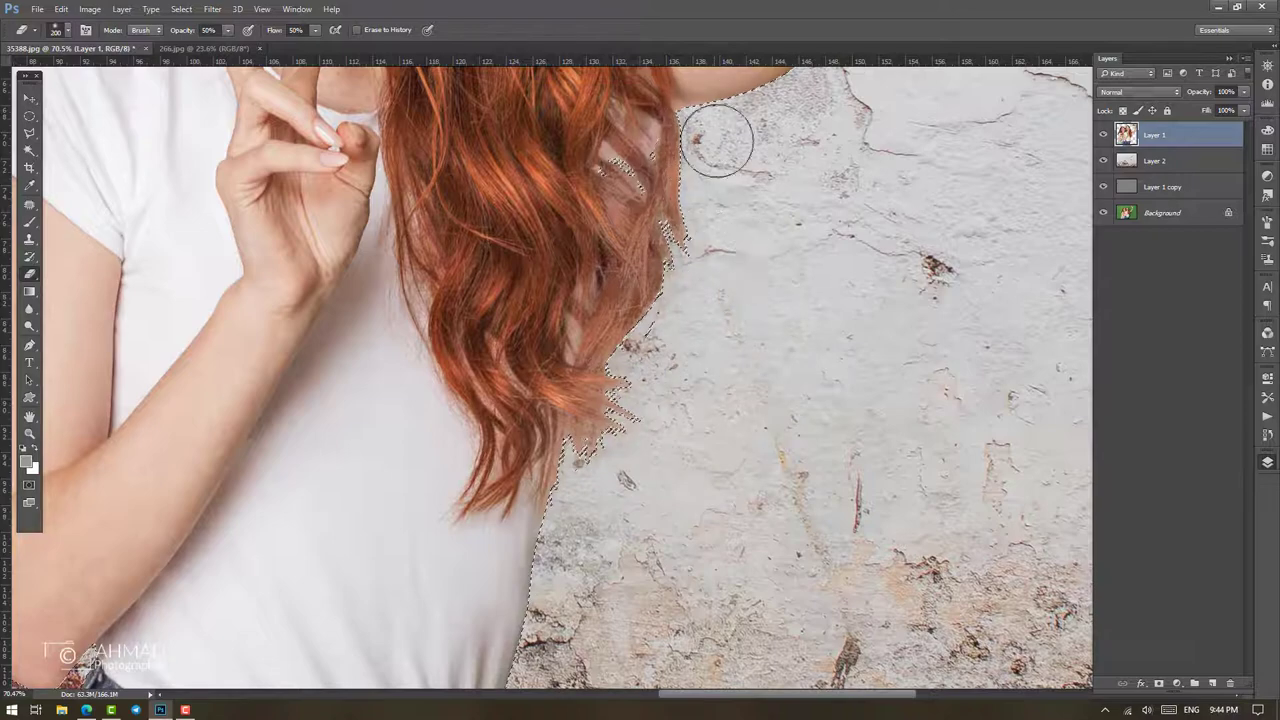
pyautogui.hotkey('ctrl', 'd')
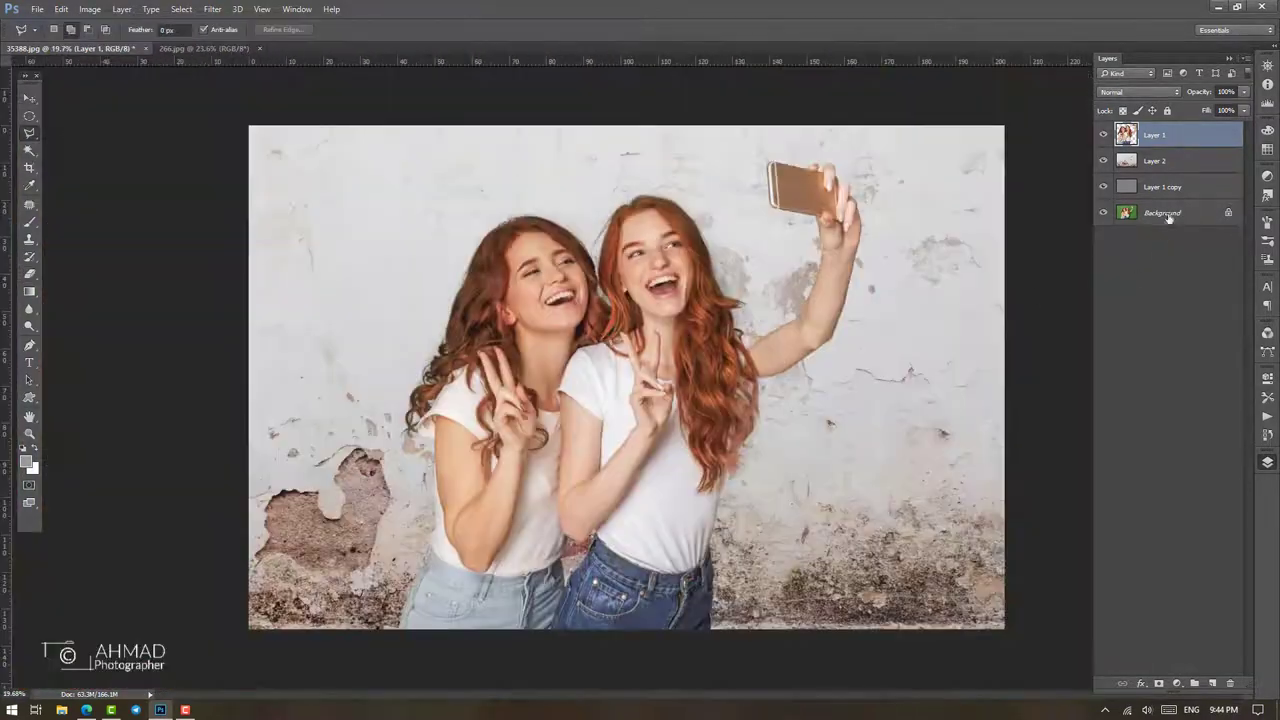
# Duplicate the Background layer, move the copy below Layer 1, and blend it in Hard Light
pyautogui.click(1160, 216)
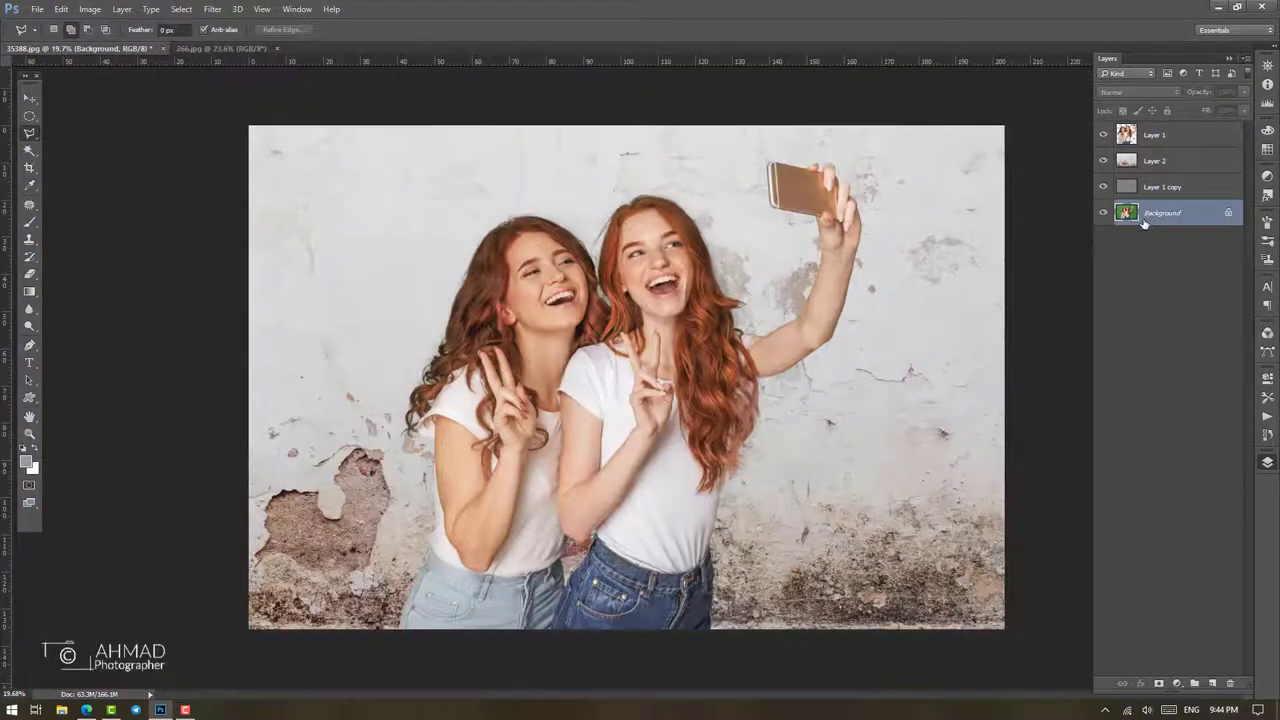
pyautogui.hotkey('ctrl', 'j')
pyautogui.moveTo(1150, 212); pyautogui.dragTo(1150, 150)
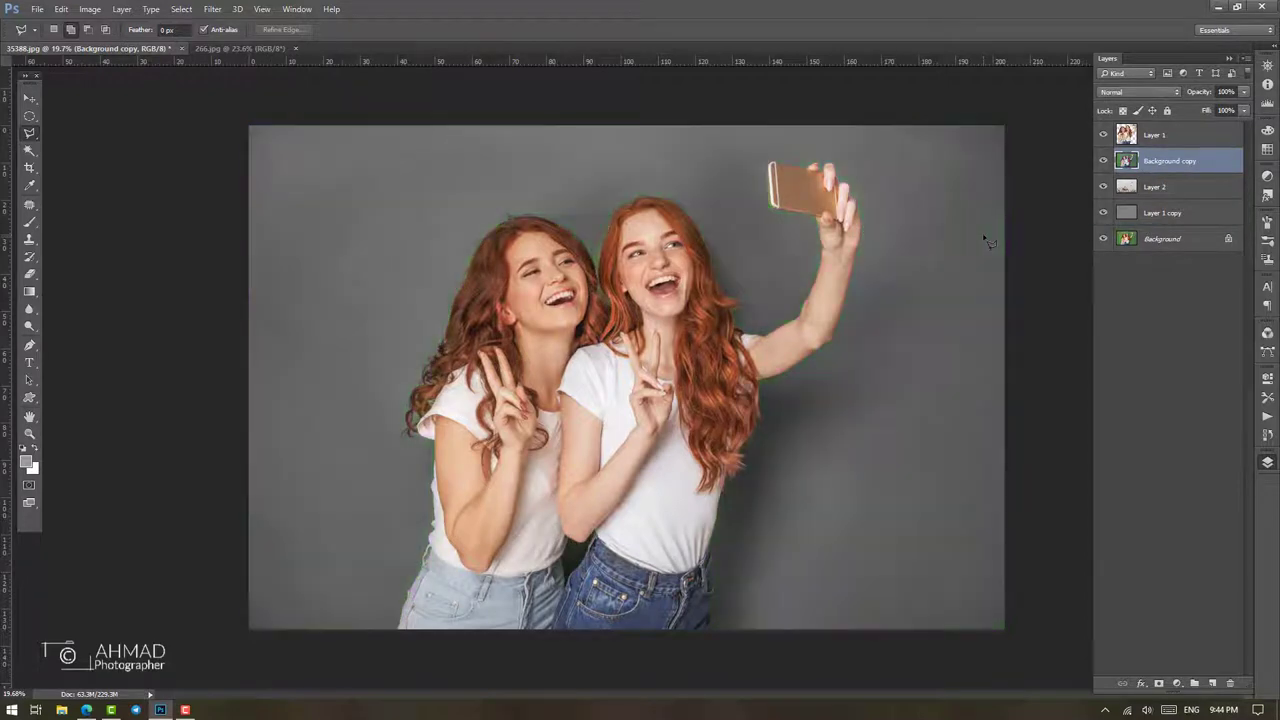
pyautogui.click(1150, 92)
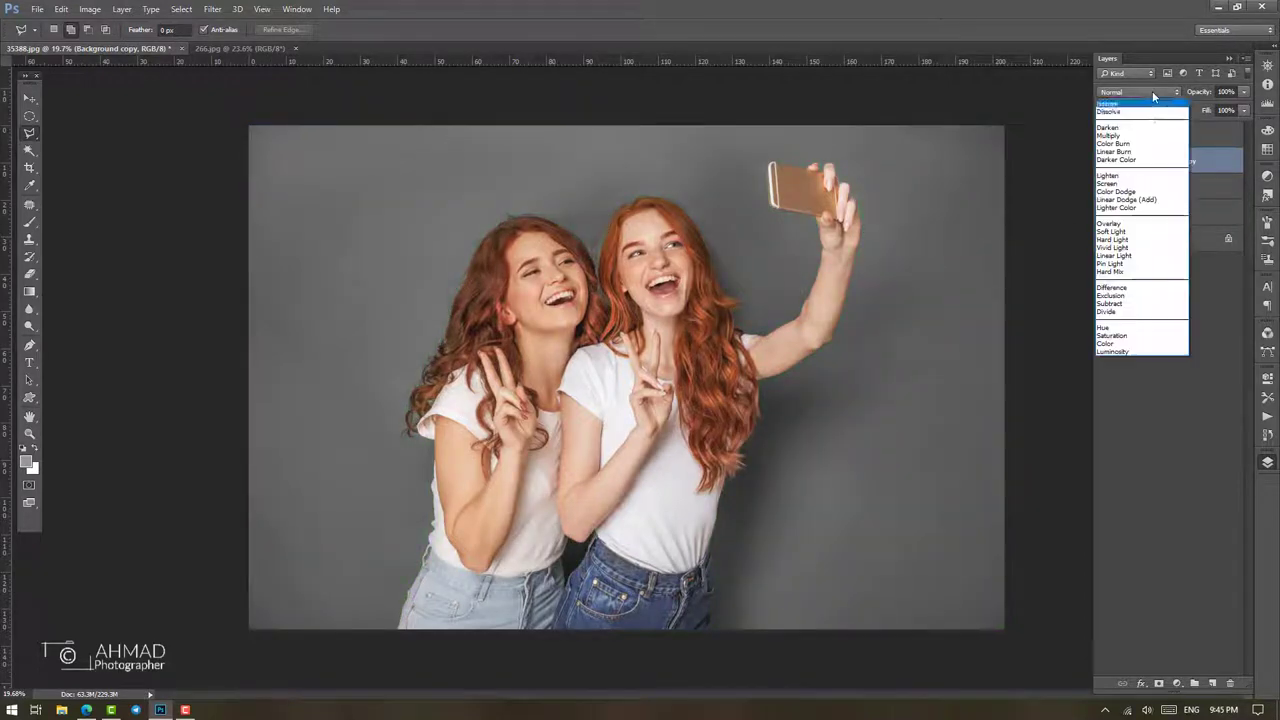
pyautogui.click(1113, 240)
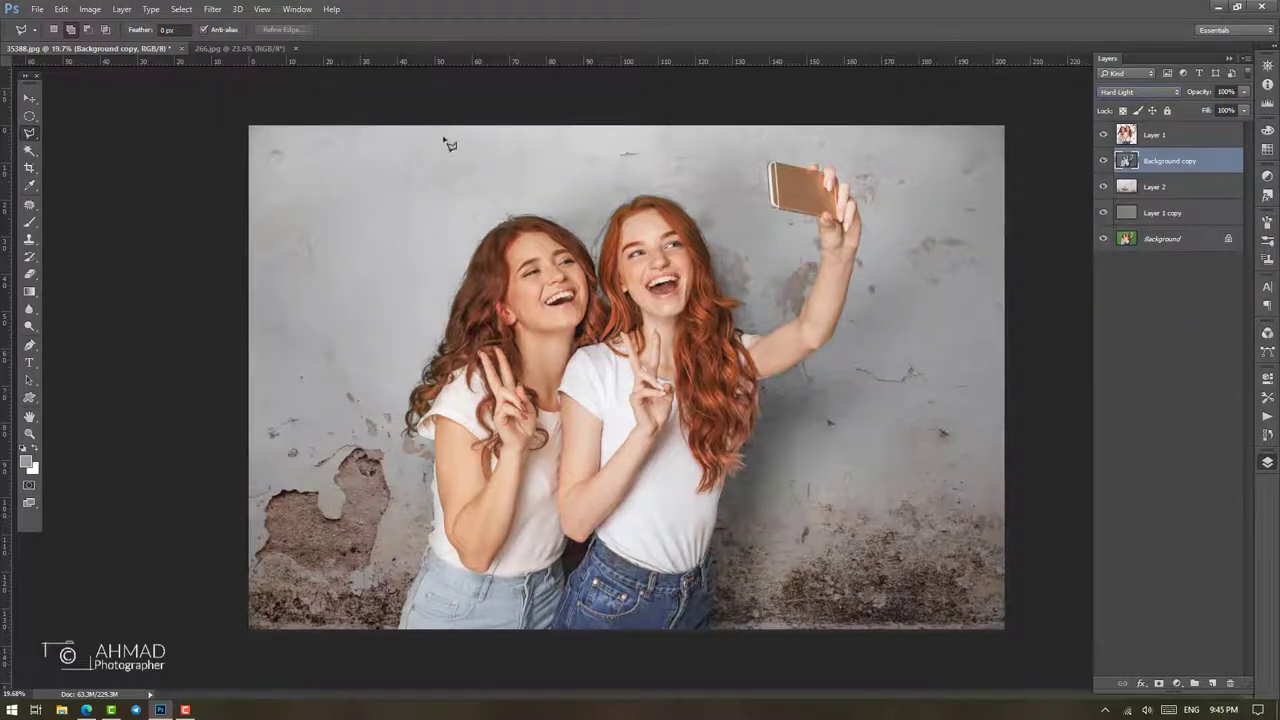
pyautogui.click(212, 9)
pyautogui.moveTo(240, 156)
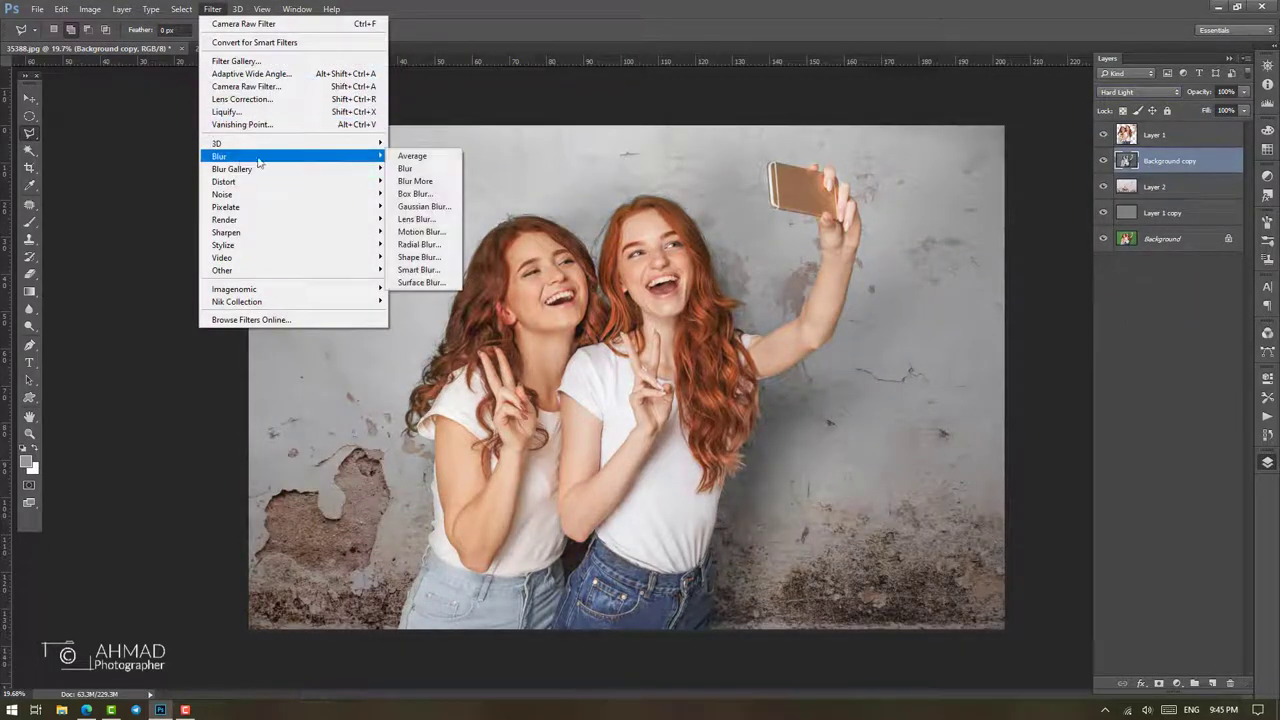
# Apply a Gaussian Blur of about 2.7 pixels to the Hard Light wall copy
pyautogui.click(422, 206)
pyautogui.scroll(6, 749, 575)
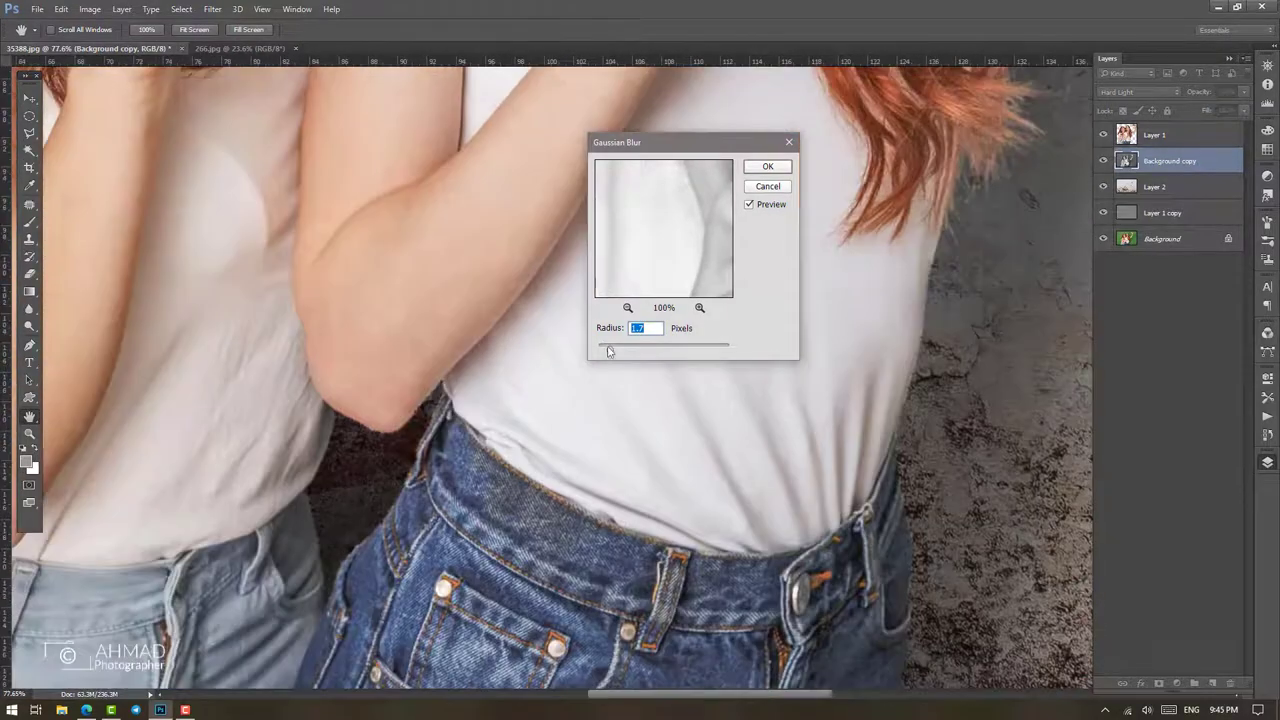
pyautogui.moveTo(610, 347); pyautogui.dragTo(611, 354)
pyautogui.scroll(5, 457, 251)
pyautogui.moveTo(457, 251); pyautogui.dragTo(528, 446)
pyautogui.click(528, 446)
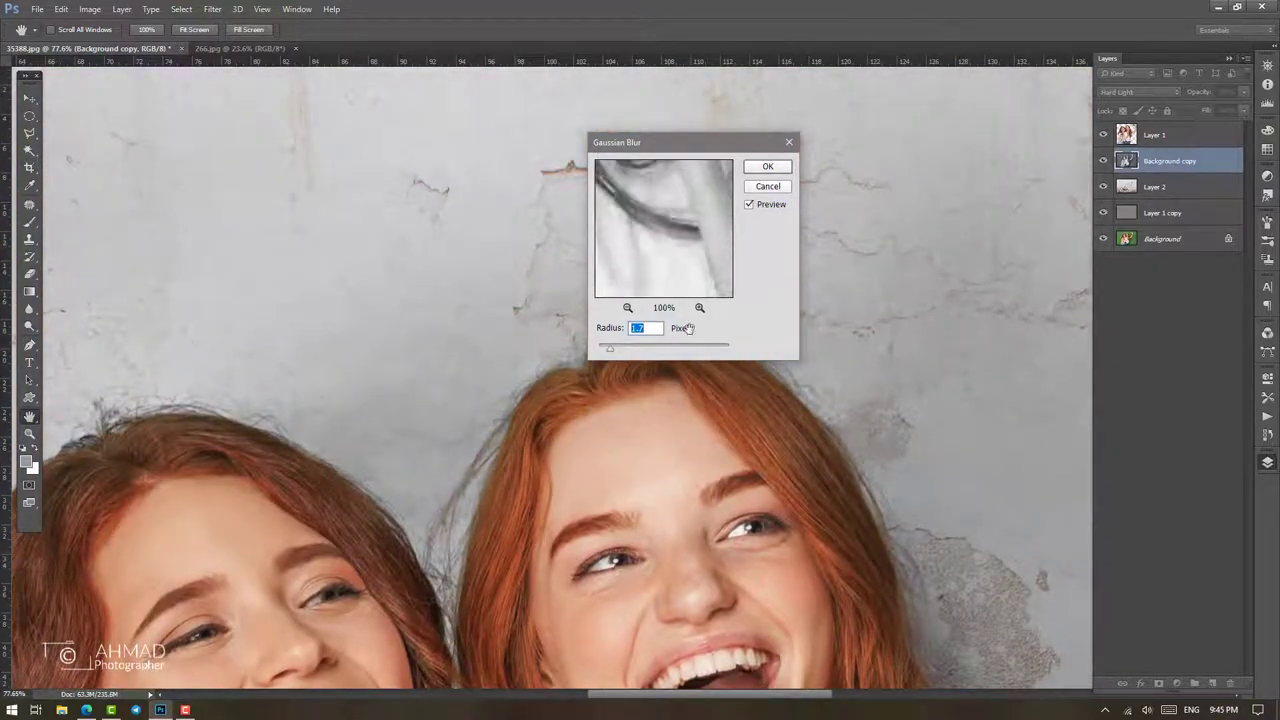
pyautogui.moveTo(663, 223)
pyautogui.mouseDown()
pyautogui.moveTo(727, 340)
pyautogui.moveTo(680, 214)
pyautogui.mouseUp()
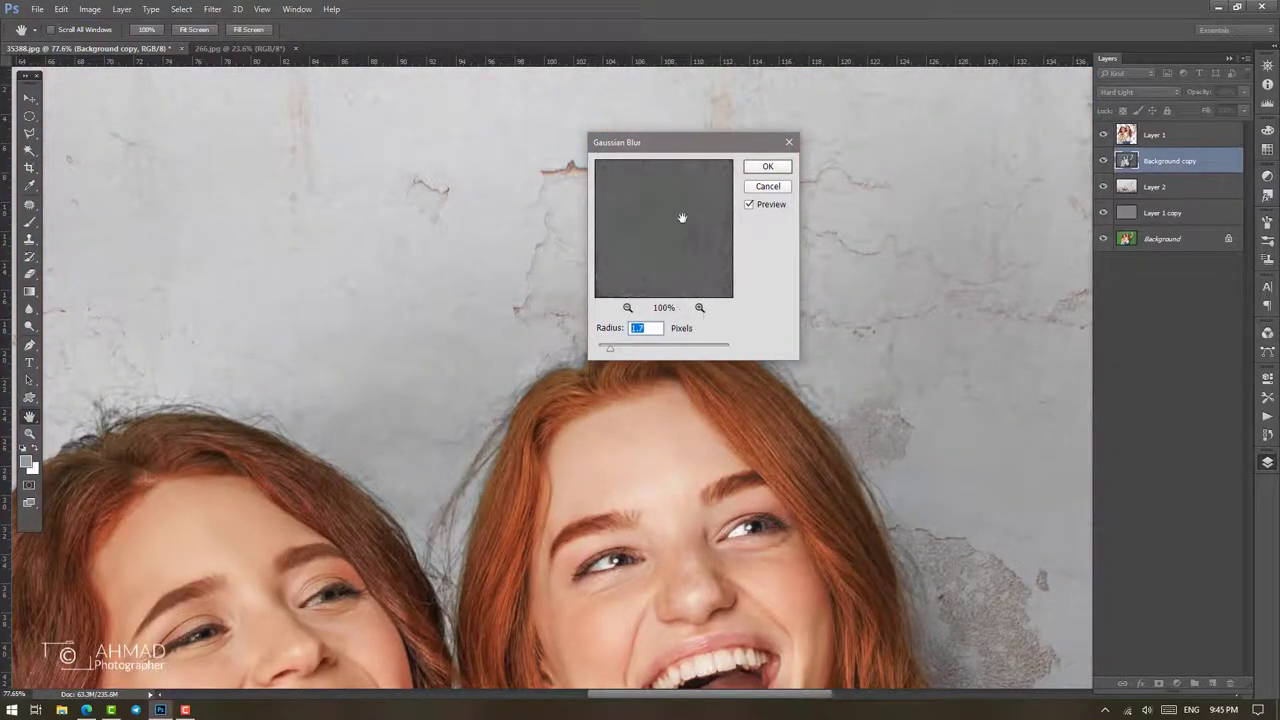
pyautogui.press('Return')
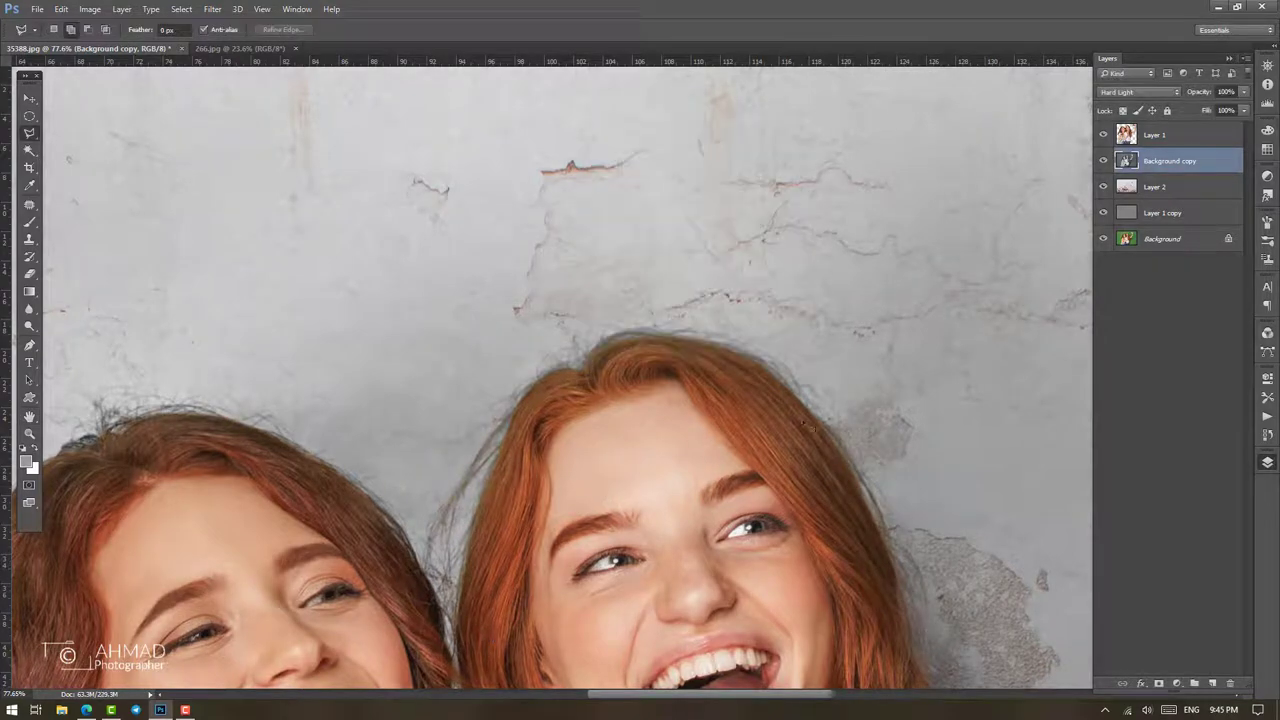
# Select the grey Layer 2 and fit the whole image in view
pyautogui.click(1160, 190)
pyautogui.click(212, 9)
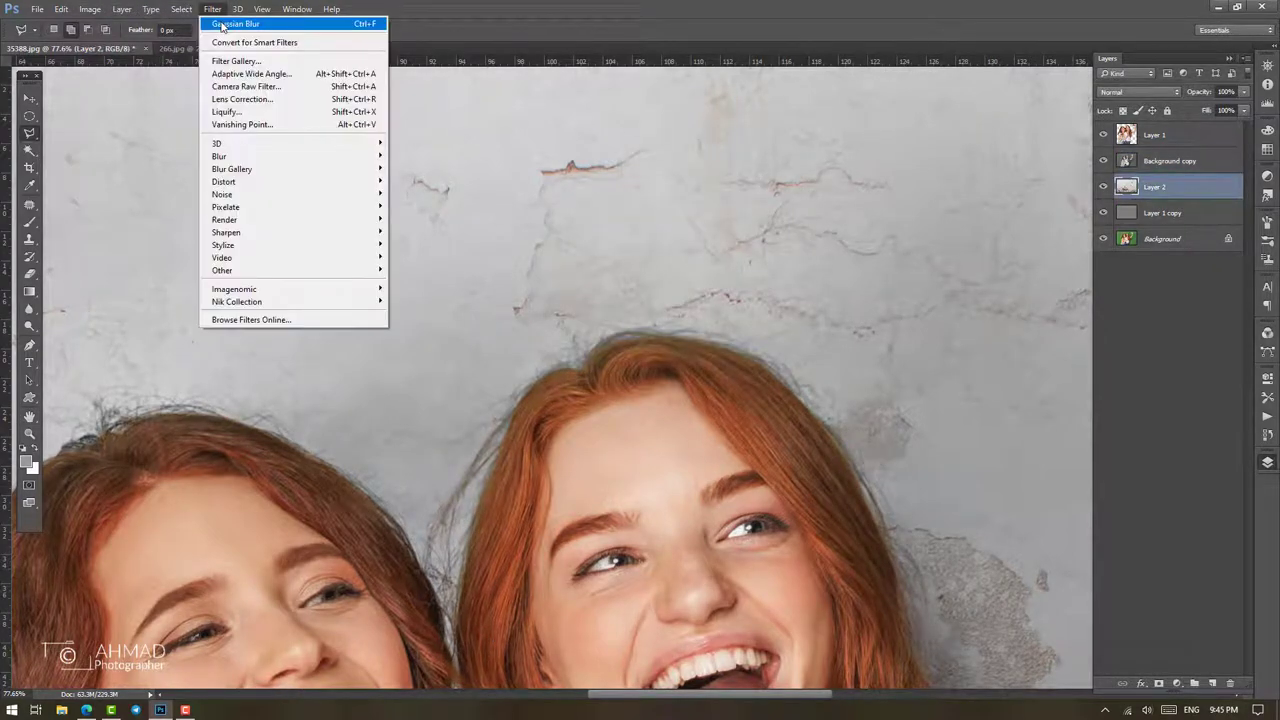
pyautogui.scroll(-3, 741, 484)
pyautogui.scroll(-2, 741, 484)
pyautogui.hotkey('ctrl', '0')
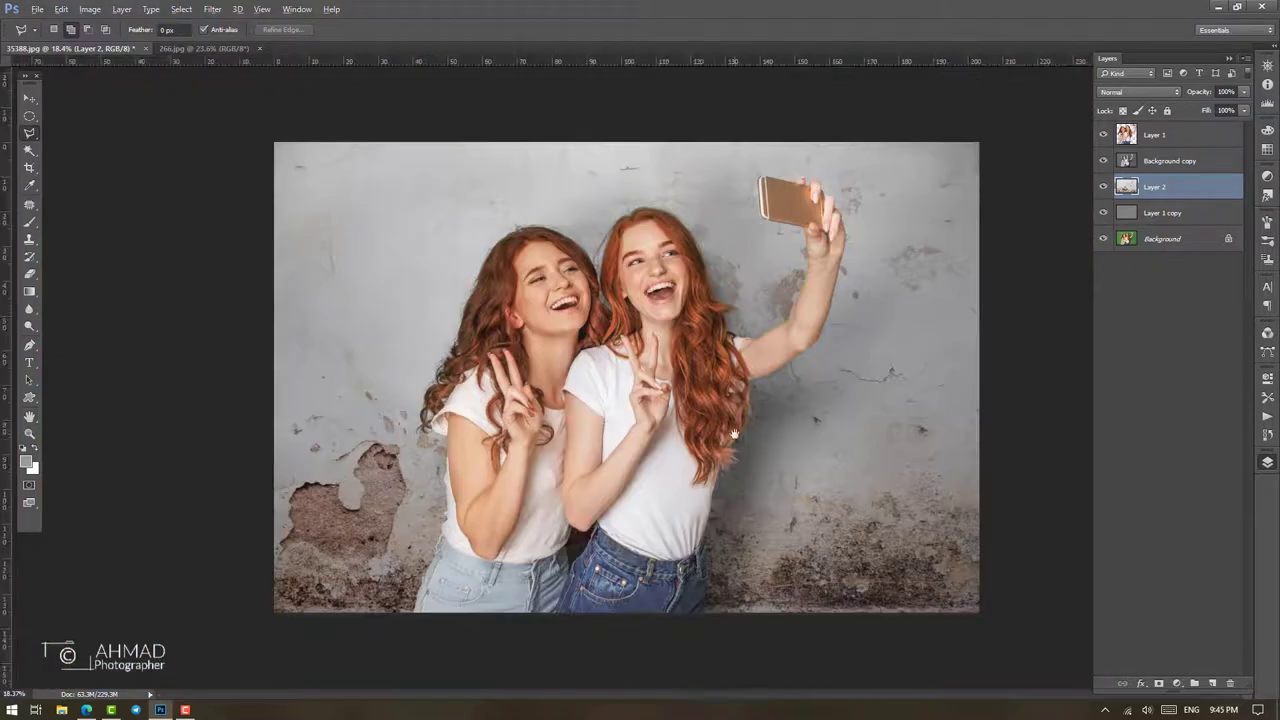
pyautogui.scroll(-2, 627, 377)
# Apply Camera Raw to the girls' Layer 1 with Shadows around -63 and Temperature +3
pyautogui.scroll(2, 627, 377)
pyautogui.click(1155, 134)
pyautogui.click(212, 9)
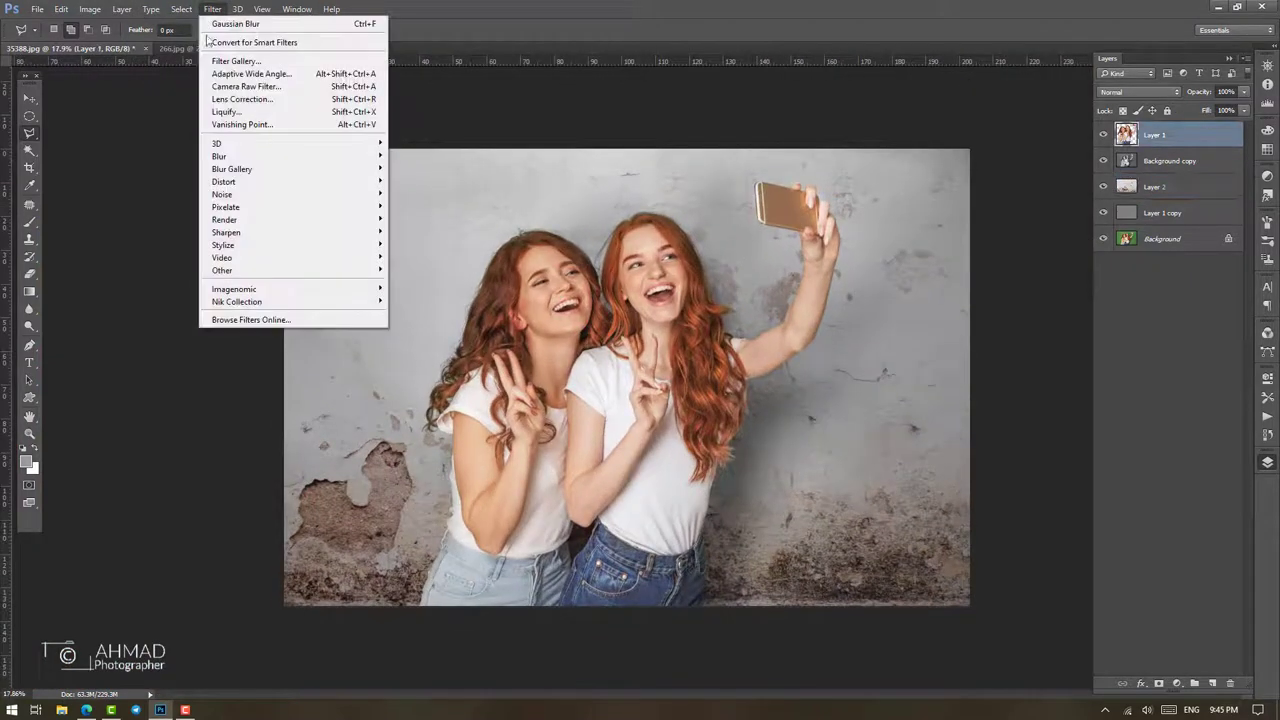
pyautogui.click(250, 89)
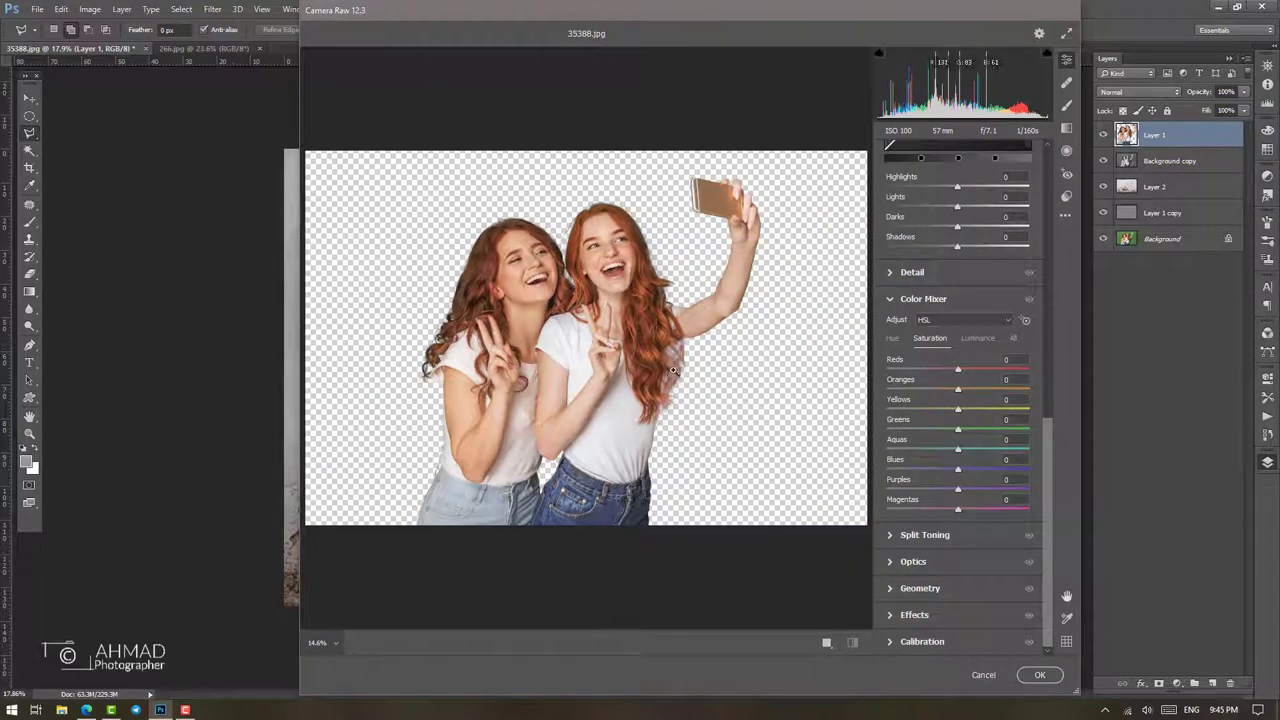
pyautogui.scroll(5, 921, 331)
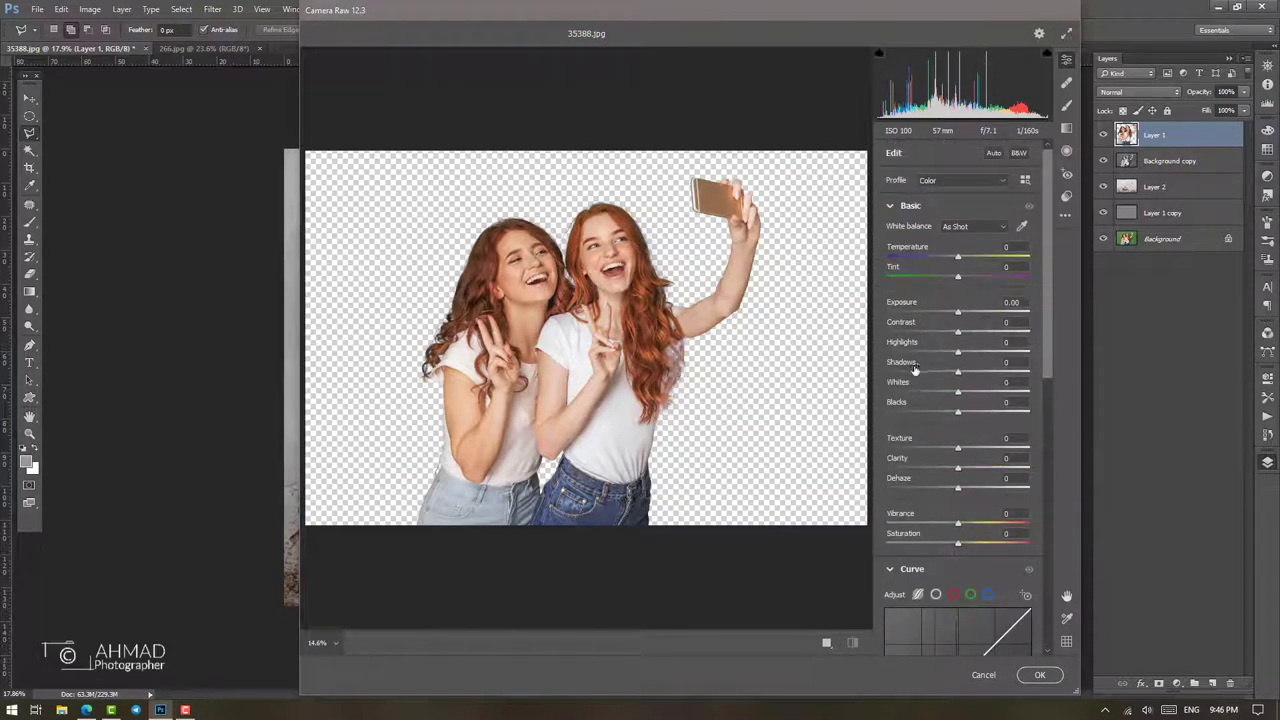
pyautogui.moveTo(959, 376); pyautogui.dragTo(912, 380)
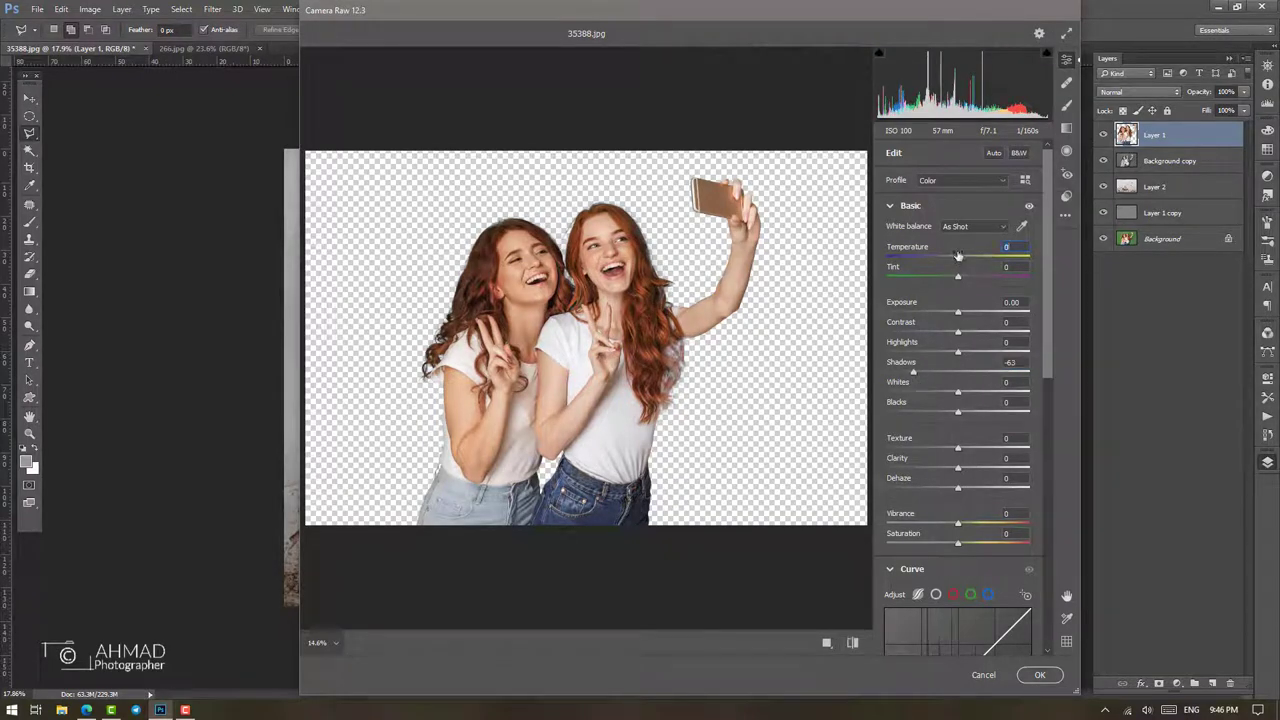
pyautogui.moveTo(958, 256); pyautogui.dragTo(960, 256)
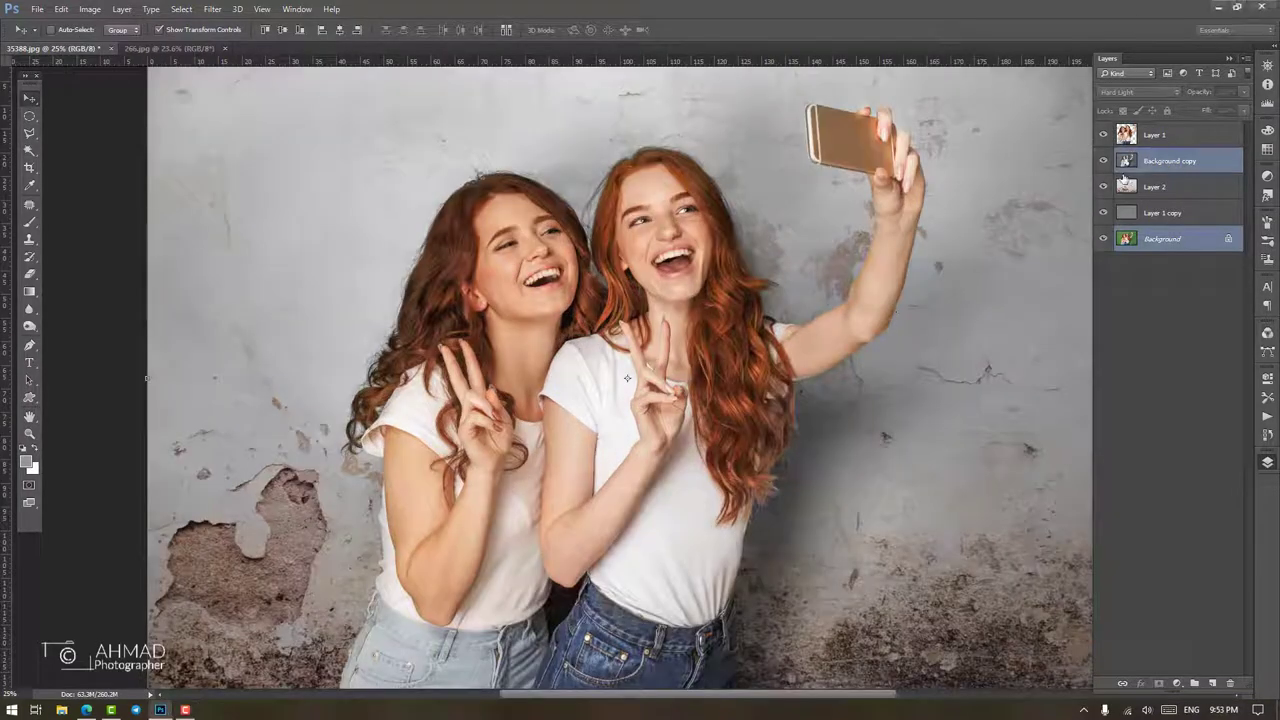
# Set up a large Eraser brush on the Hard Light Background copy layer
pyautogui.click(1124, 165)
pyautogui.press('b')
pyautogui.rightClick(845, 255)
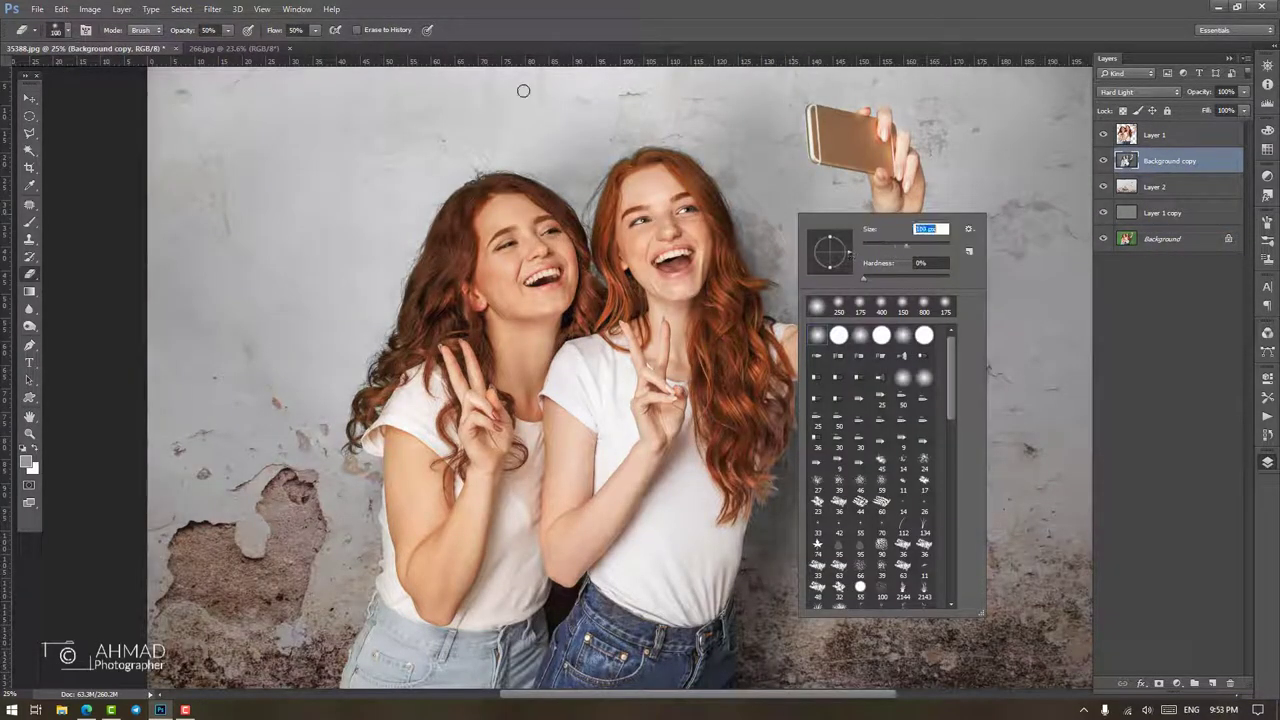
pyautogui.click(183, 31)
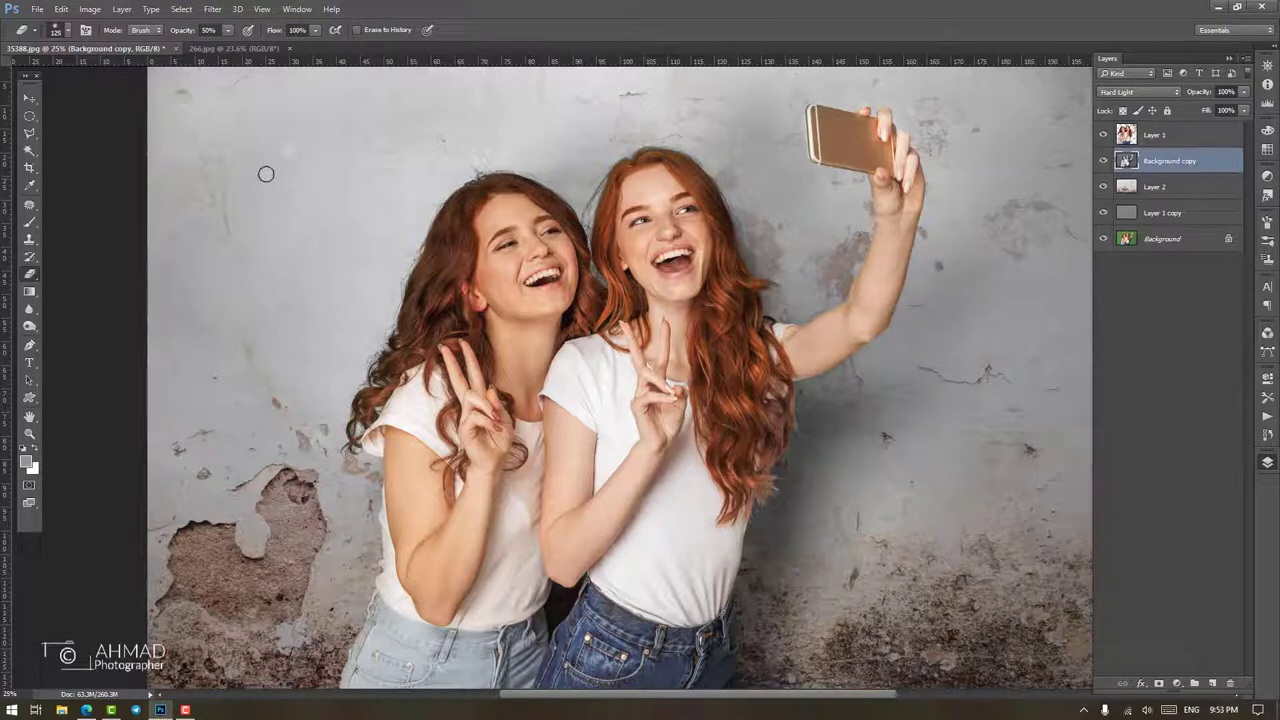
pyautogui.press(']')
pyautogui.press(']')
pyautogui.press(']')
pyautogui.hotkey('ctrl', '-')
pyautogui.hotkey('ctrl', '-')
pyautogui.press(']')
pyautogui.press(']')
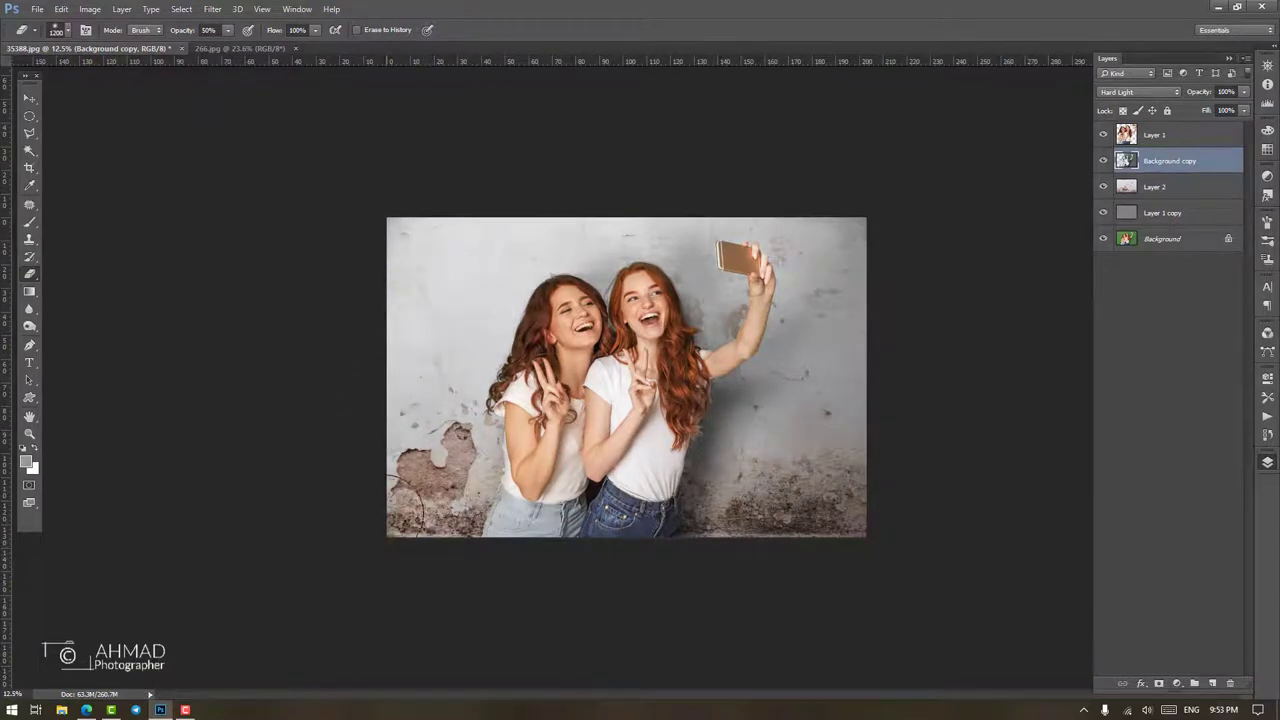
# Erase dark shading from the wall right of the phone, beside the raised arm, and lower-right grime
pyautogui.moveTo(531, 220); pyautogui.dragTo(691, 219)
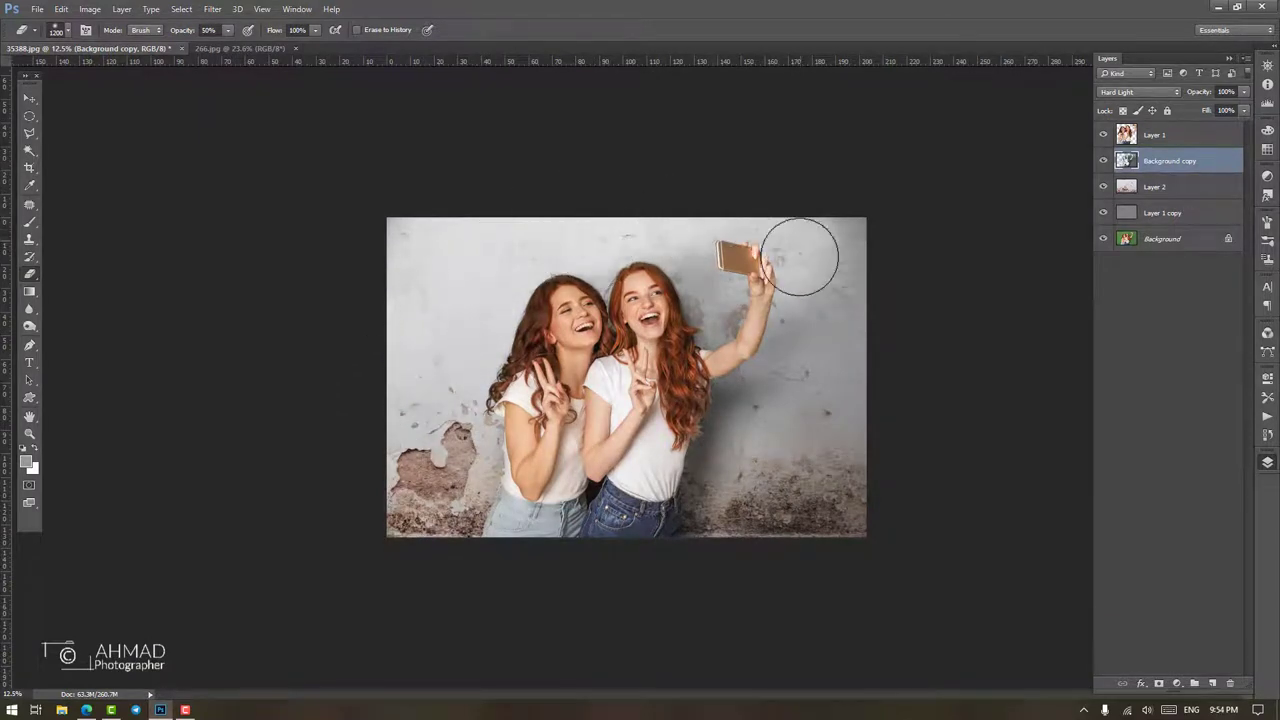
pyautogui.moveTo(832, 302); pyautogui.dragTo(783, 205)
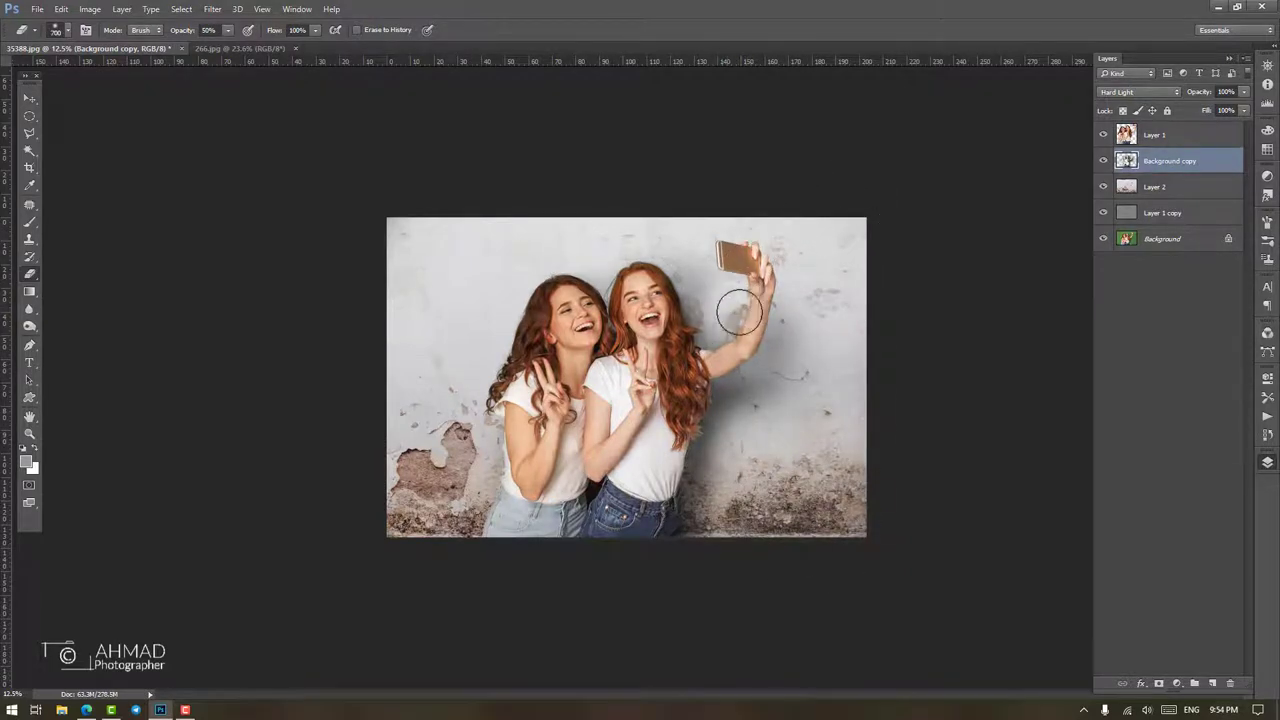
pyautogui.moveTo(734, 338); pyautogui.dragTo(737, 330)
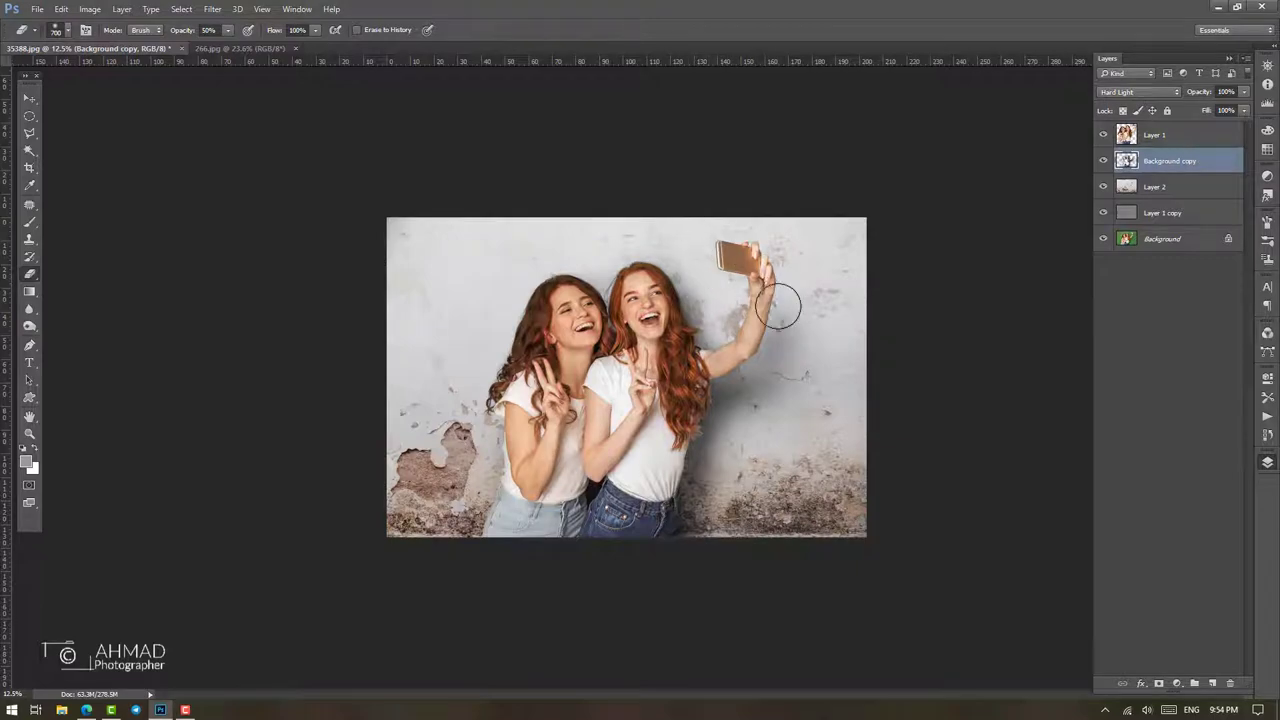
pyautogui.scroll(5, 778, 306)
pyautogui.hscroll(-5, 503, 409)
pyautogui.scroll(-4, 474, 356)
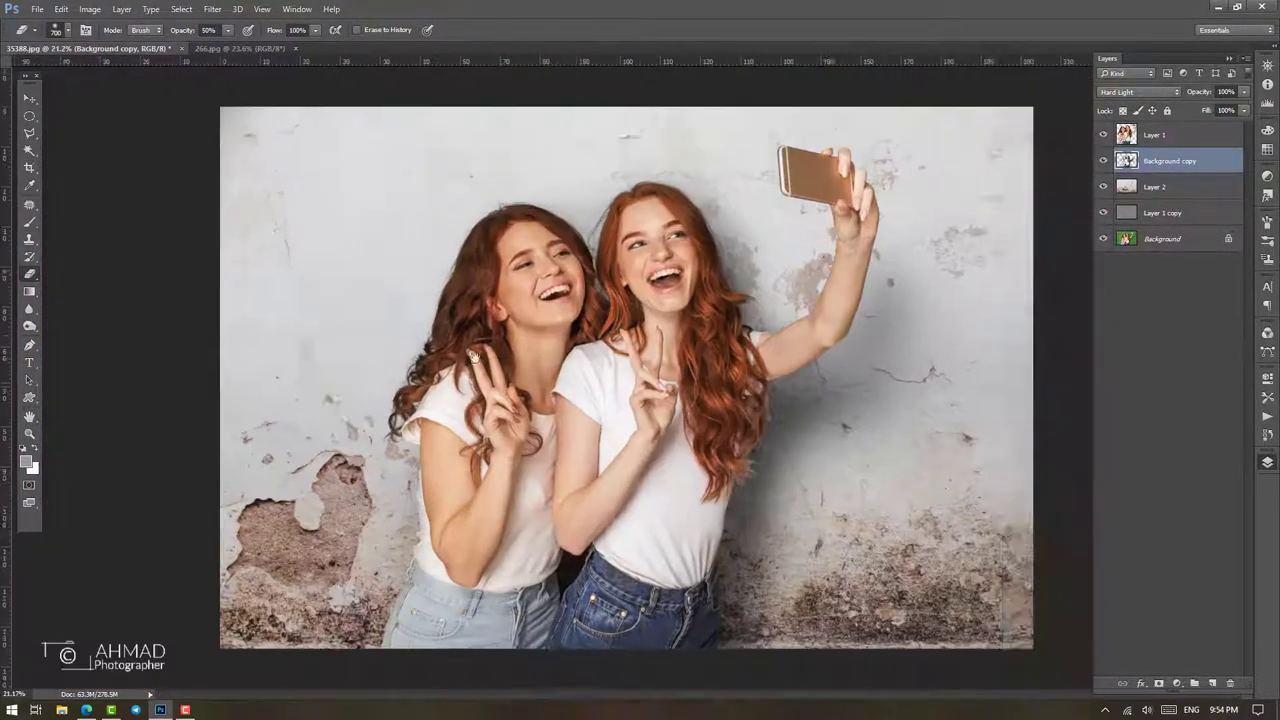
pyautogui.scroll(3, 475, 356)
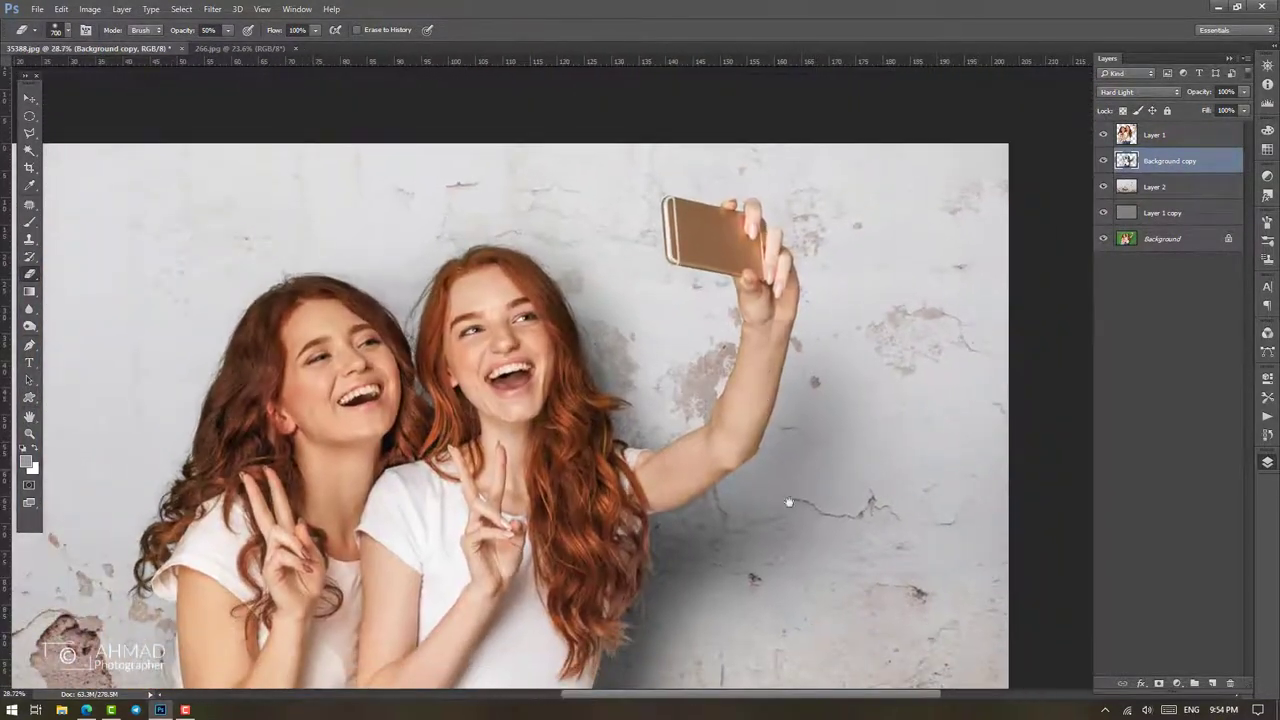
# Select the pale patch between the hair and shoulder with the Polygonal Lasso, using a 26px brush
pyautogui.scroll(5, 839, 378)
pyautogui.scroll(3, 164, 418)
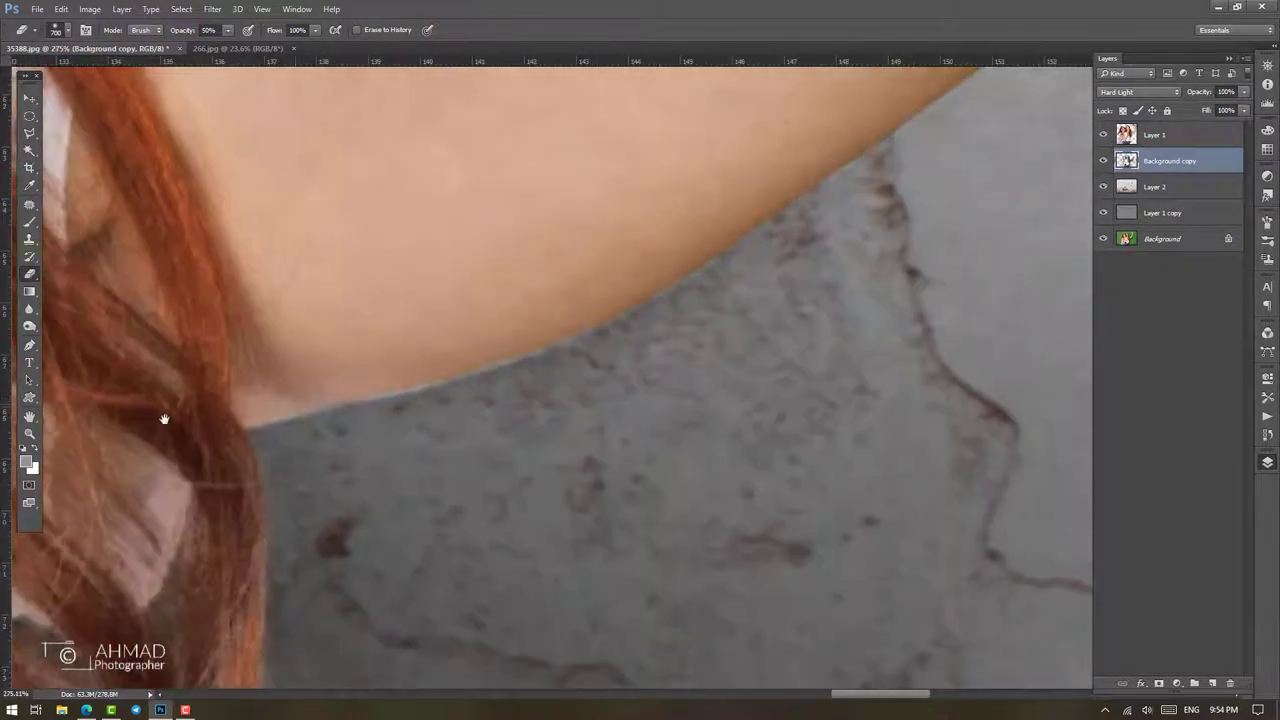
pyautogui.click(30, 133)
pyautogui.scroll(1, 495, 313)
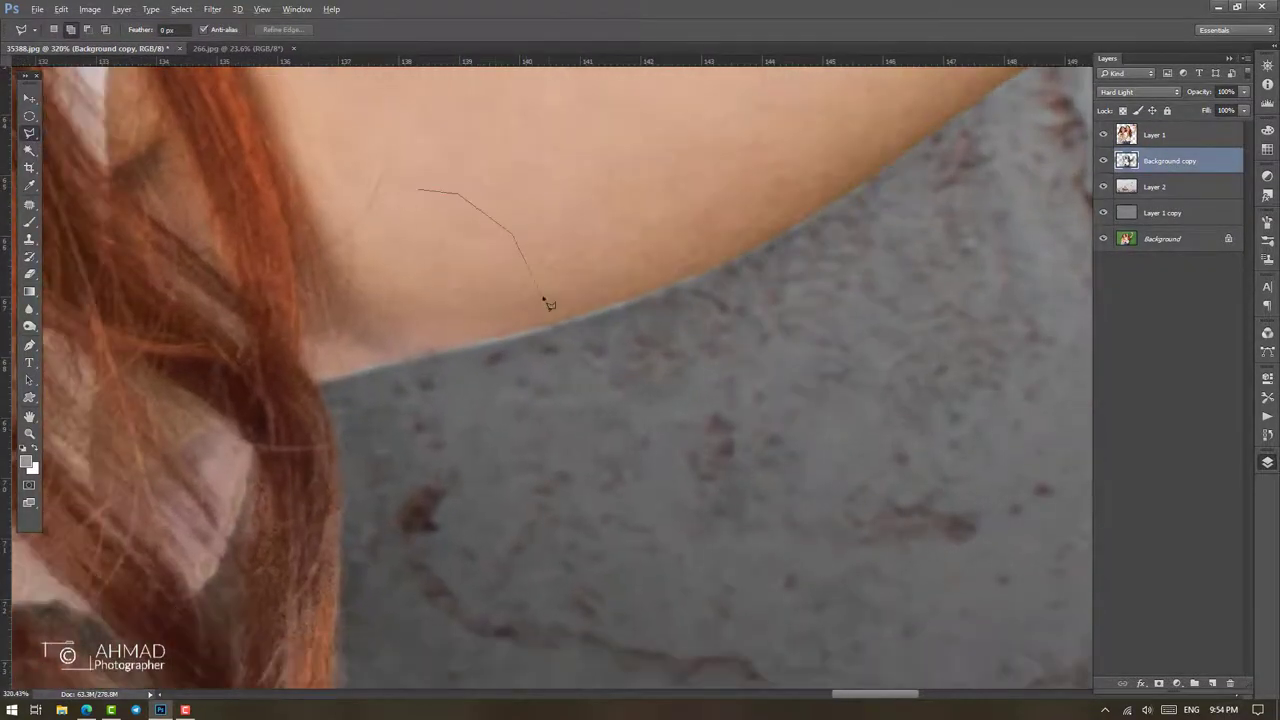
pyautogui.click(308, 386)
pyautogui.moveTo(131, 371); pyautogui.dragTo(481, 208)
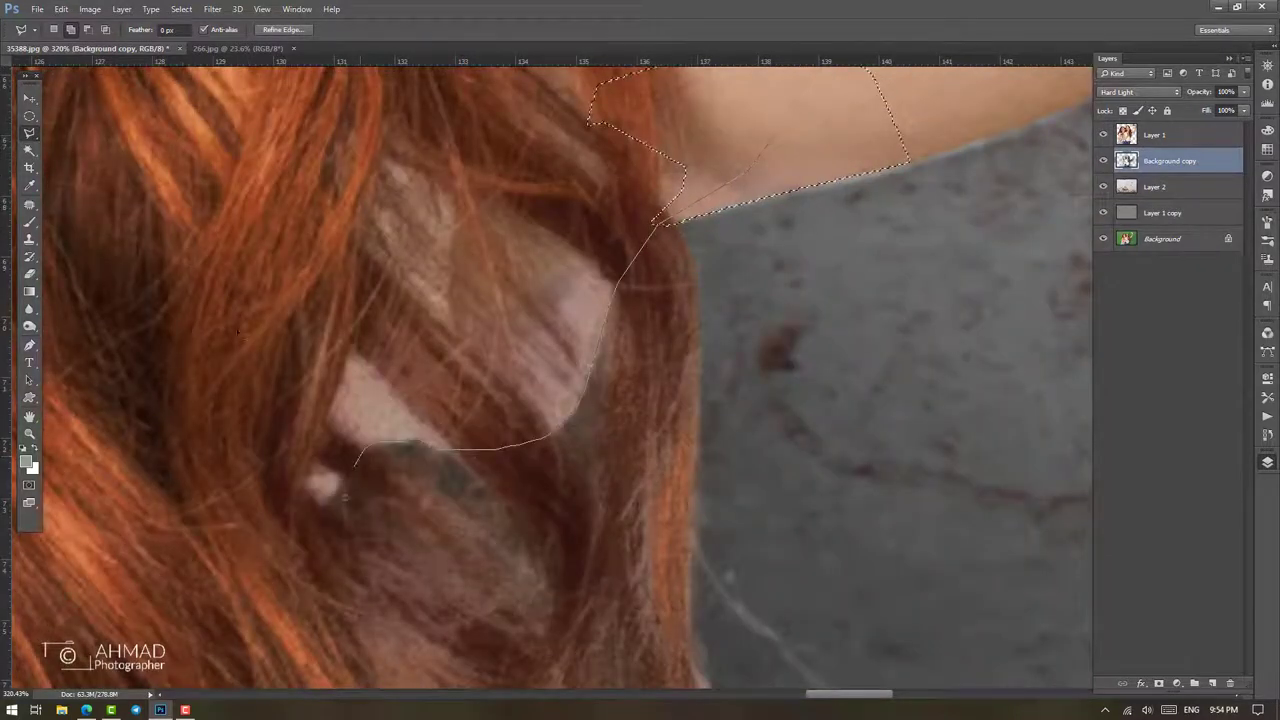
pyautogui.moveTo(581, 253); pyautogui.dragTo(593, 259)
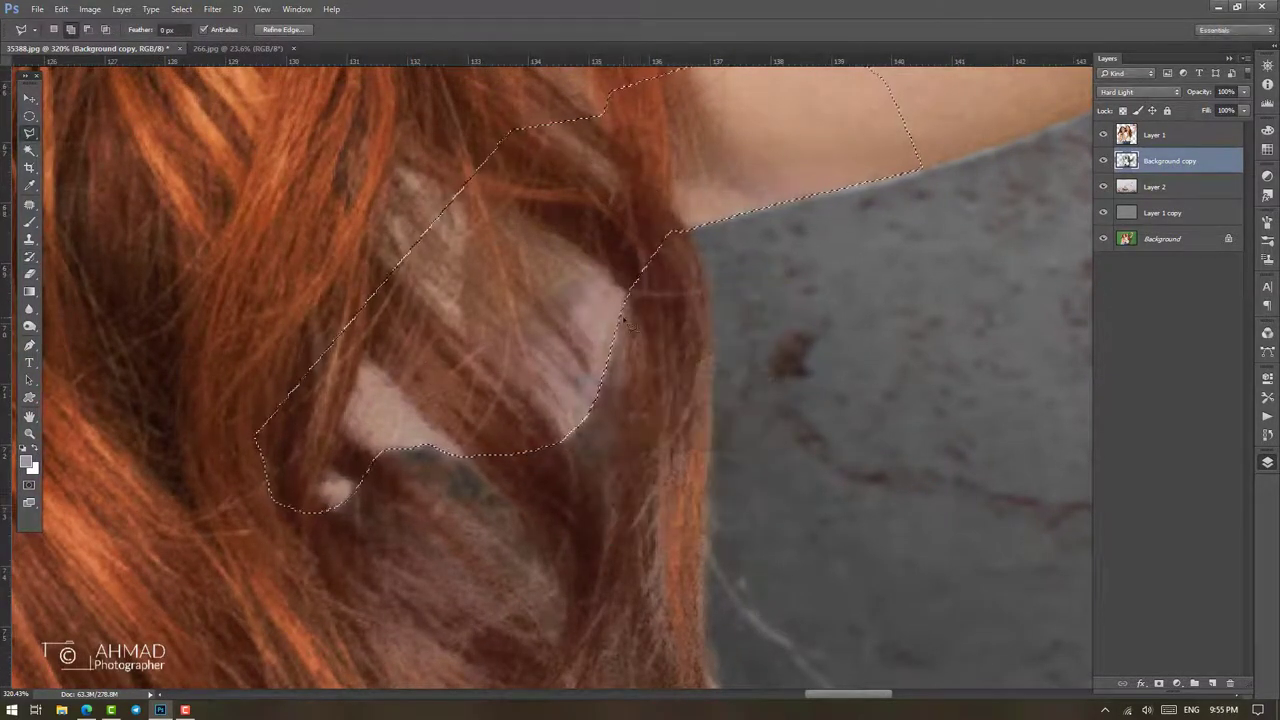
pyautogui.press('b')
pyautogui.press('[')
pyautogui.press('[')
pyautogui.press('[')
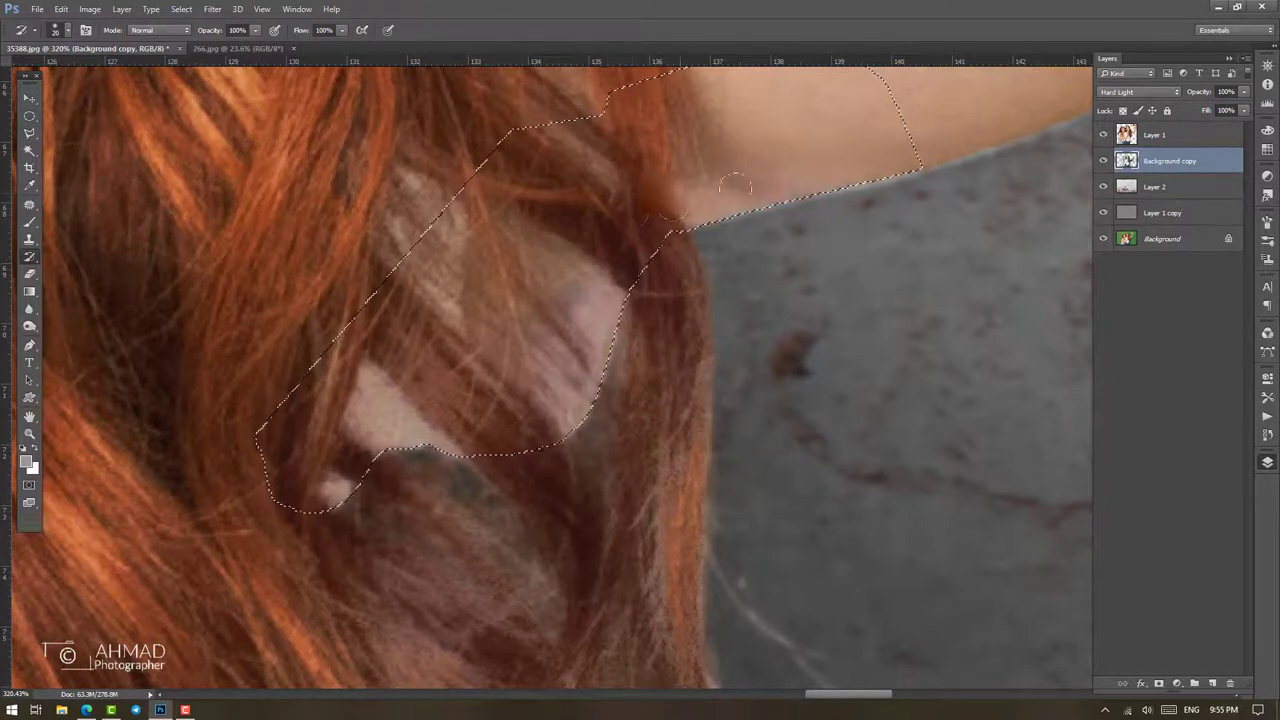
# Undo the wrong-layer strokes and paint hair colour inside the selection on Layer 1
pyautogui.moveTo(600, 275)
pyautogui.mouseDown()
pyautogui.moveTo(575, 380)
pyautogui.moveTo(545, 420)
pyautogui.moveTo(463, 321)
pyautogui.mouseUp()
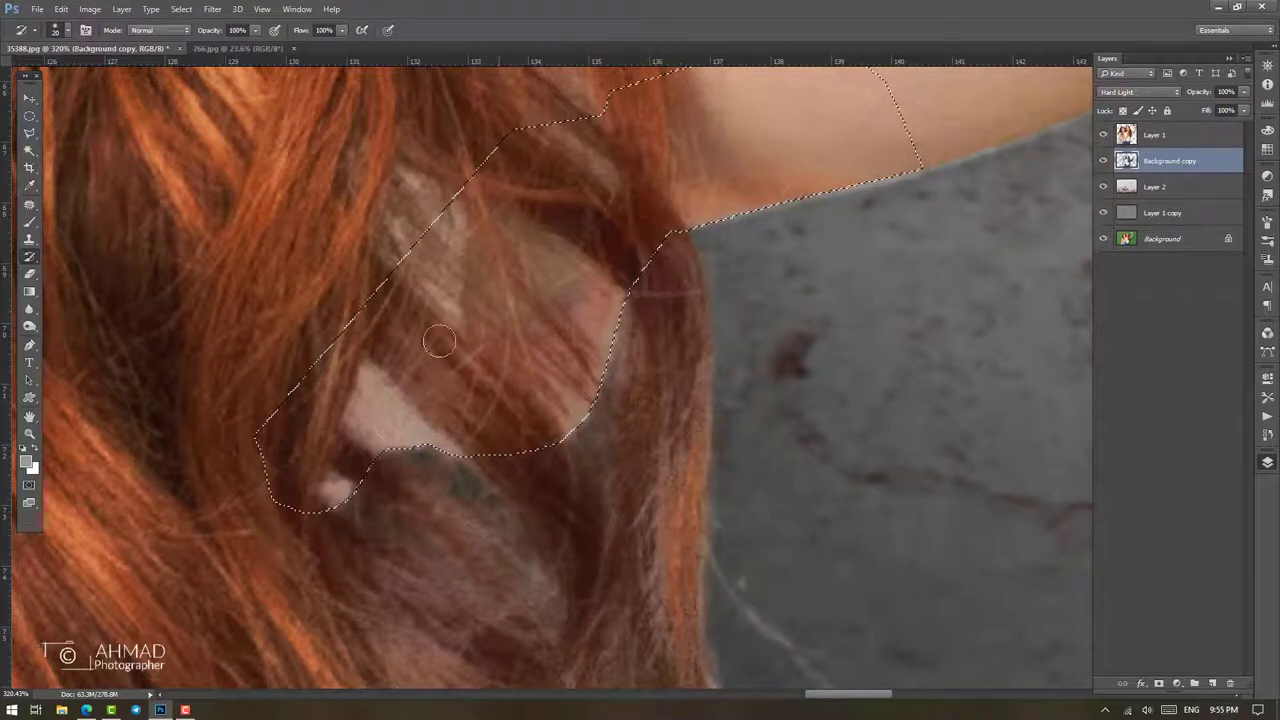
pyautogui.hotkey('ctrl', 'z')
pyautogui.hotkey('alt', ']')
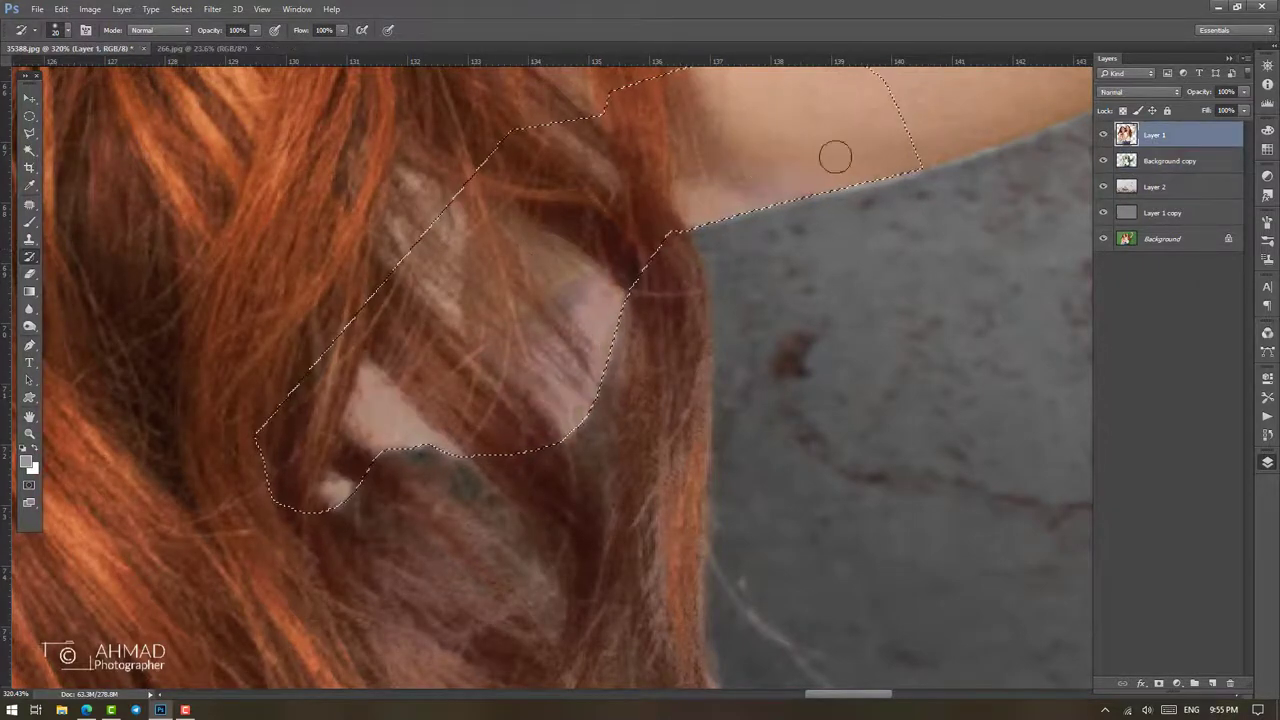
pyautogui.moveTo(835, 156); pyautogui.dragTo(680, 220)
pyautogui.moveTo(905, 120)
pyautogui.mouseDown()
pyautogui.moveTo(766, 171)
pyautogui.moveTo(500, 180)
pyautogui.mouseUp()
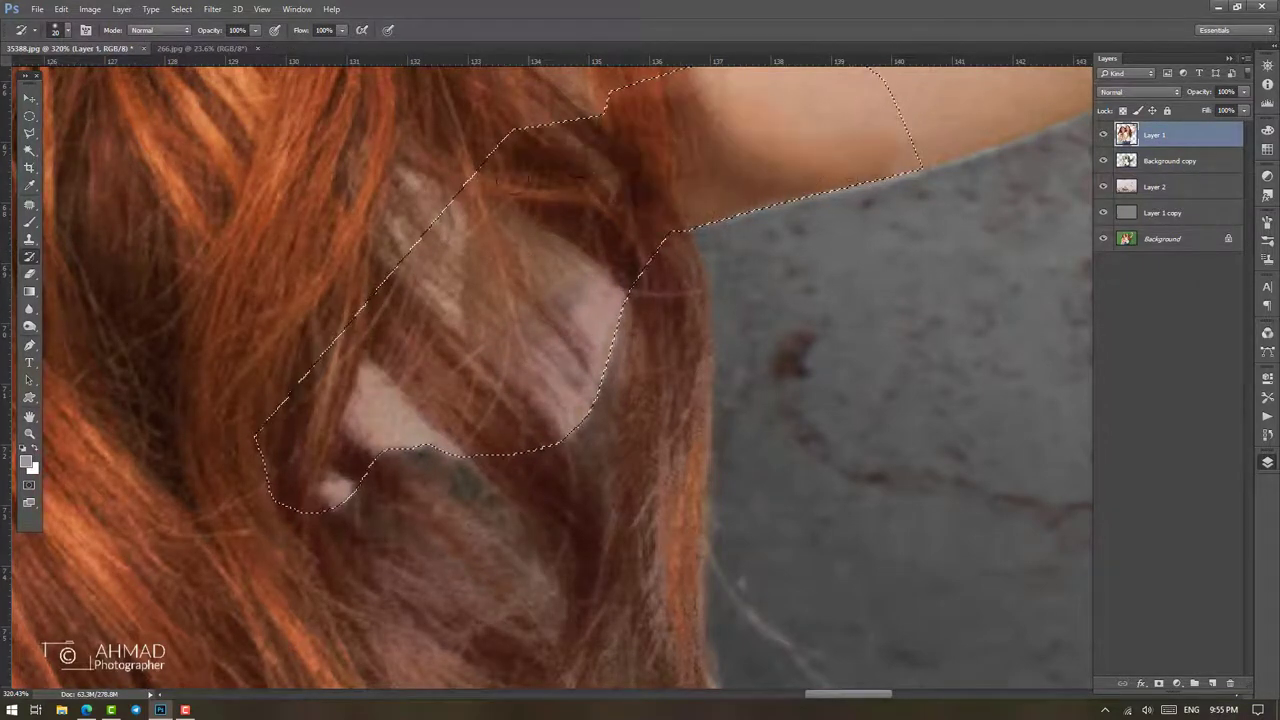
pyautogui.moveTo(630, 170); pyautogui.dragTo(420, 300)
pyautogui.moveTo(560, 260); pyautogui.dragTo(350, 440)
# Cover the remaining pink and light patches, deselect, and repaint the hair strand near the shoulder
pyautogui.moveTo(330, 500)
pyautogui.mouseDown()
pyautogui.moveTo(420, 430)
pyautogui.moveTo(580, 420)
pyautogui.moveTo(610, 260)
pyautogui.moveTo(530, 400)
pyautogui.mouseUp()
pyautogui.moveTo(530, 330); pyautogui.dragTo(425, 390)
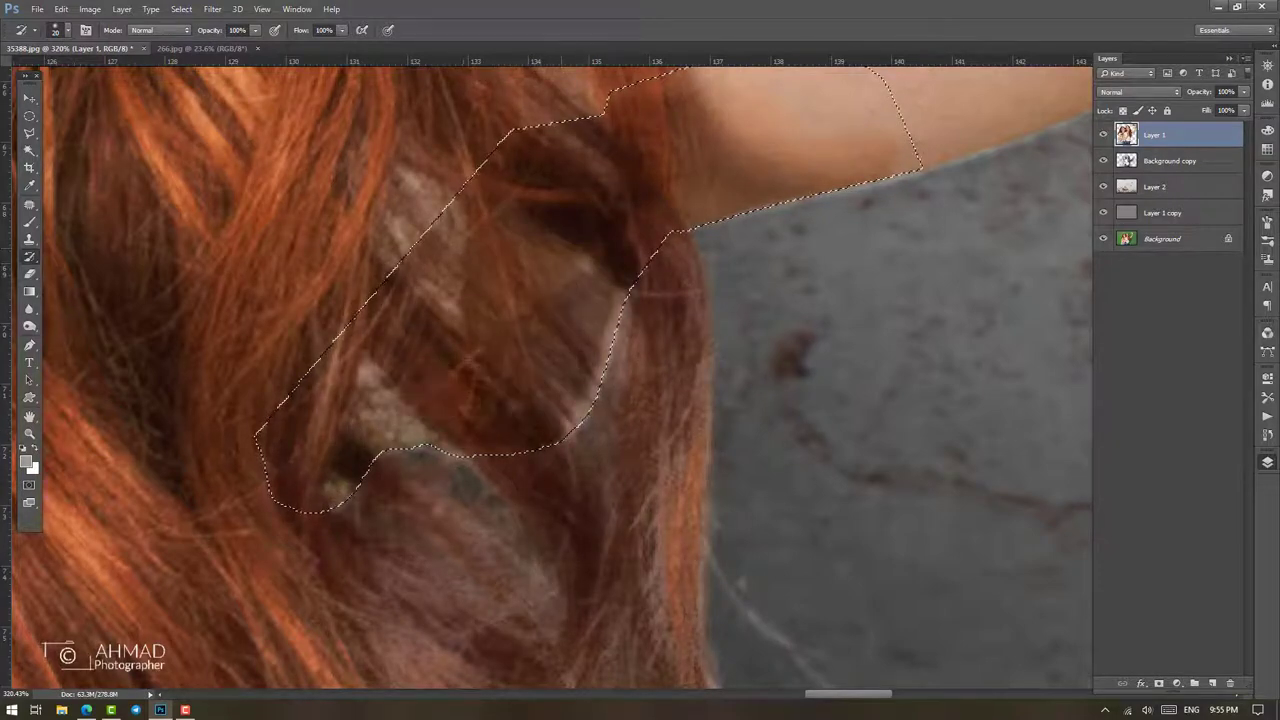
pyautogui.moveTo(415, 300); pyautogui.dragTo(315, 490)
pyautogui.moveTo(360, 380); pyautogui.dragTo(313, 469)
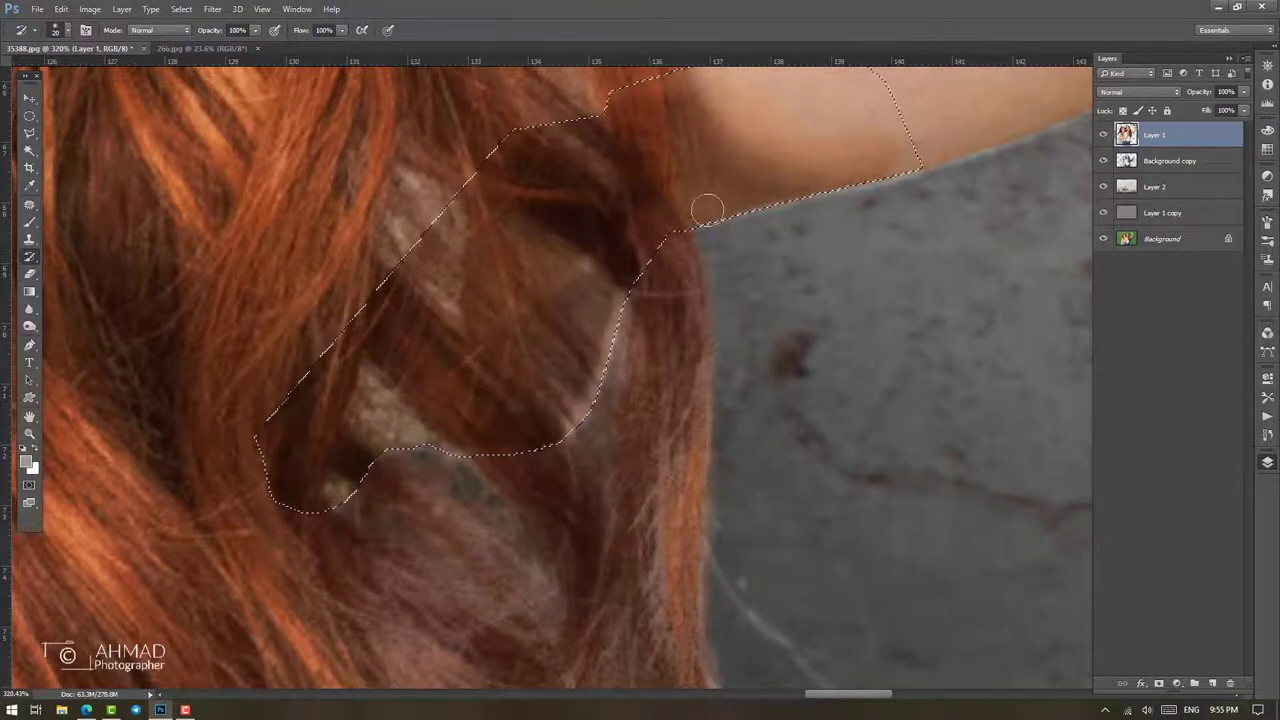
pyautogui.hotkey('ctrl', 'd')
pyautogui.scroll(-1, 646, 343)
pyautogui.moveTo(674, 259)
pyautogui.mouseDown()
pyautogui.moveTo(683, 251)
pyautogui.moveTo(686, 380)
pyautogui.moveTo(640, 494)
pyautogui.moveTo(642, 410)
pyautogui.mouseUp()
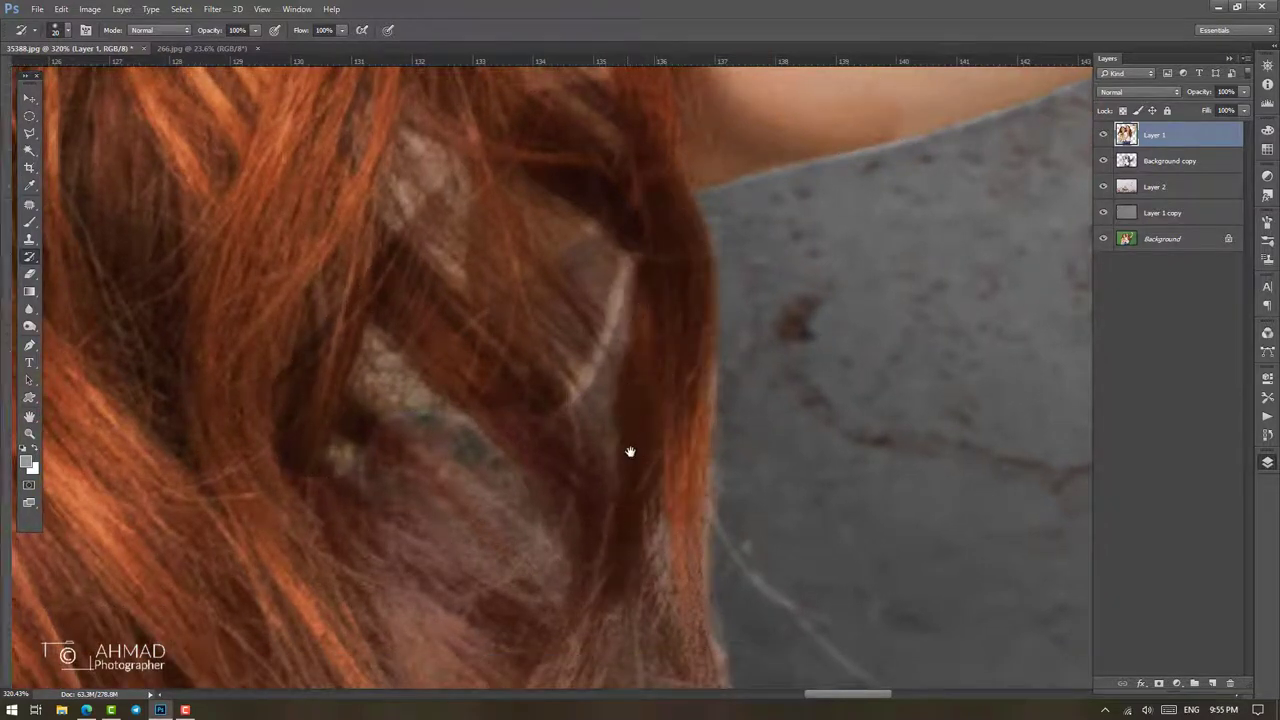
# Darken the light strands along the right woman's hair down toward the shoulder
pyautogui.scroll(-5, 628, 451)
pyautogui.moveTo(660, 334)
pyautogui.mouseDown()
pyautogui.moveTo(724, 520)
pyautogui.moveTo(700, 140)
pyautogui.mouseUp()
pyautogui.moveTo(600, 360)
pyautogui.mouseDown()
pyautogui.moveTo(580, 423)
pyautogui.moveTo(591, 328)
pyautogui.moveTo(374, 283)
pyautogui.moveTo(494, 434)
pyautogui.moveTo(443, 462)
pyautogui.moveTo(386, 600)
pyautogui.moveTo(511, 414)
pyautogui.moveTo(506, 508)
pyautogui.moveTo(552, 432)
pyautogui.moveTo(371, 263)
pyautogui.moveTo(363, 366)
pyautogui.mouseUp()
pyautogui.moveTo(677, 349)
pyautogui.mouseDown()
pyautogui.moveTo(509, 581)
pyautogui.moveTo(552, 406)
pyautogui.moveTo(531, 323)
pyautogui.moveTo(354, 563)
pyautogui.moveTo(420, 523)
pyautogui.moveTo(491, 271)
pyautogui.moveTo(466, 286)
pyautogui.moveTo(503, 354)
pyautogui.moveTo(539, 377)
pyautogui.moveTo(523, 434)
pyautogui.moveTo(563, 486)
pyautogui.moveTo(409, 477)
pyautogui.moveTo(340, 590)
pyautogui.mouseUp()
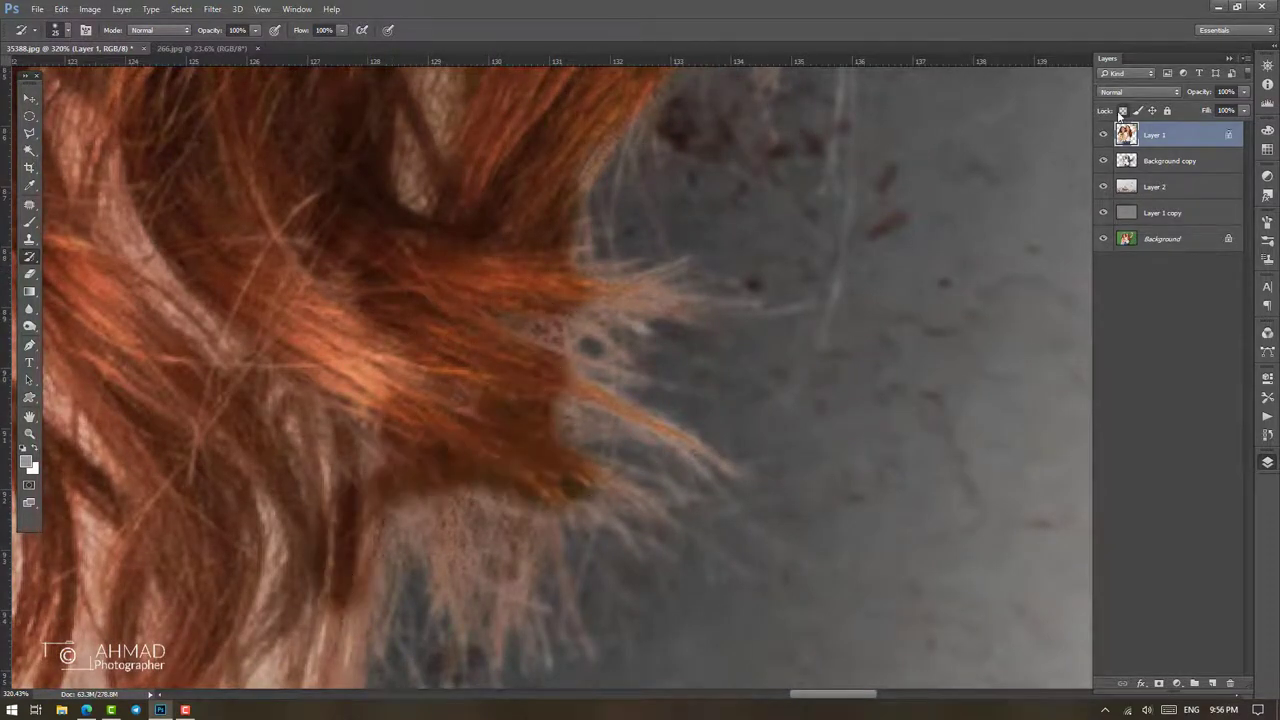
pyautogui.moveTo(337, 465)
pyautogui.mouseDown()
pyautogui.moveTo(480, 600)
pyautogui.moveTo(640, 420)
pyautogui.moveTo(340, 300)
pyautogui.moveTo(320, 480)
pyautogui.mouseUp()
pyautogui.moveTo(597, 107); pyautogui.dragTo(497, 547)
pyautogui.scroll(-5, 680, 436)
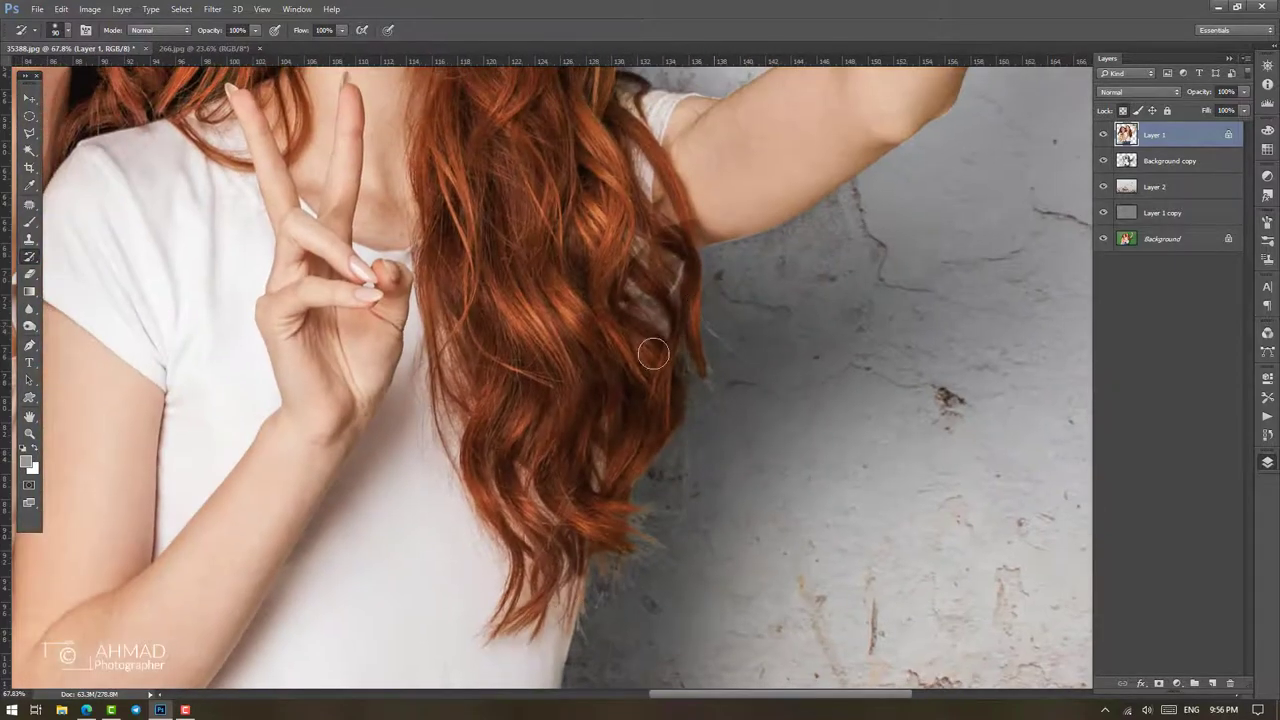
pyautogui.moveTo(653, 353)
pyautogui.mouseDown()
pyautogui.moveTo(570, 595)
pyautogui.moveTo(561, 491)
pyautogui.mouseUp()
pyautogui.moveTo(505, 198)
pyautogui.mouseDown()
pyautogui.moveTo(530, 600)
pyautogui.moveTo(640, 200)
pyautogui.moveTo(680, 121)
pyautogui.mouseUp()
pyautogui.moveTo(660, 225)
pyautogui.mouseDown()
pyautogui.moveTo(705, 400)
pyautogui.moveTo(491, 314)
pyautogui.moveTo(546, 448)
pyautogui.moveTo(530, 170)
pyautogui.moveTo(690, 600)
pyautogui.moveTo(650, 330)
pyautogui.moveTo(535, 660)
pyautogui.moveTo(543, 263)
pyautogui.moveTo(520, 186)
pyautogui.moveTo(570, 420)
pyautogui.moveTo(490, 150)
pyautogui.moveTo(605, 364)
pyautogui.mouseUp()
# With the History Brush, darken hair between the faces, around the left woman's head, and over the sleeve
pyautogui.press('e')
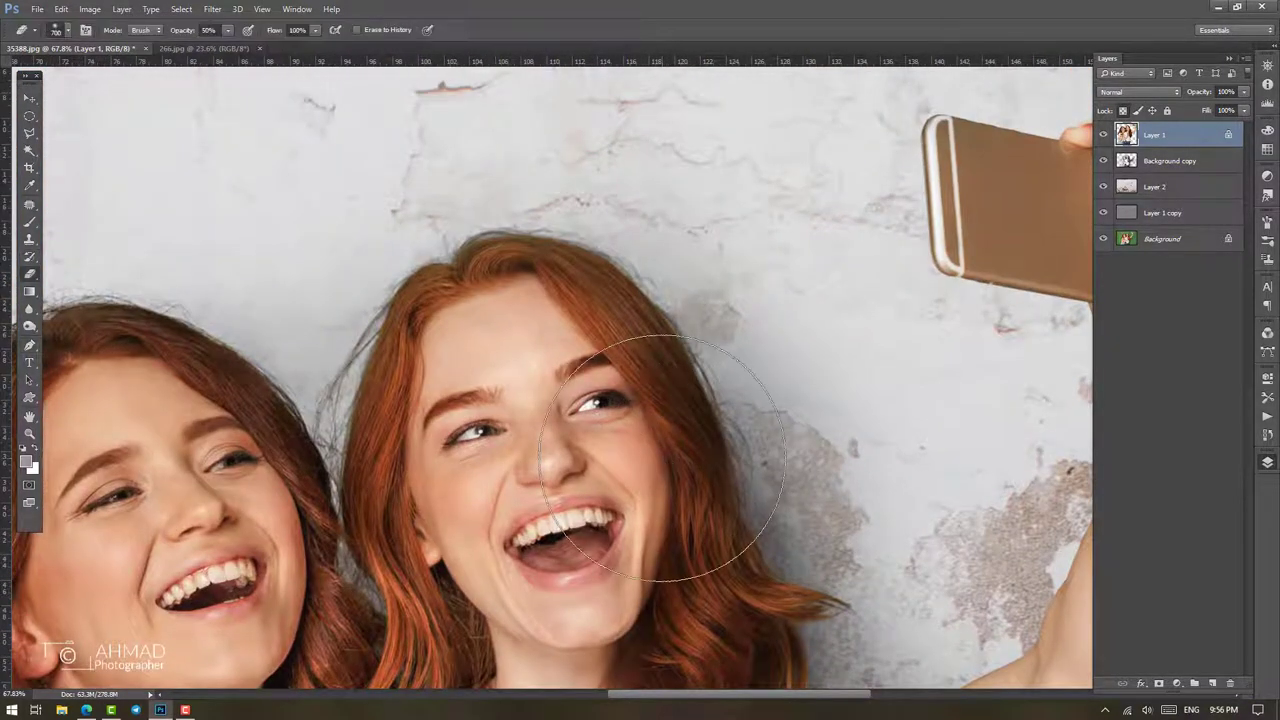
pyautogui.press('y')
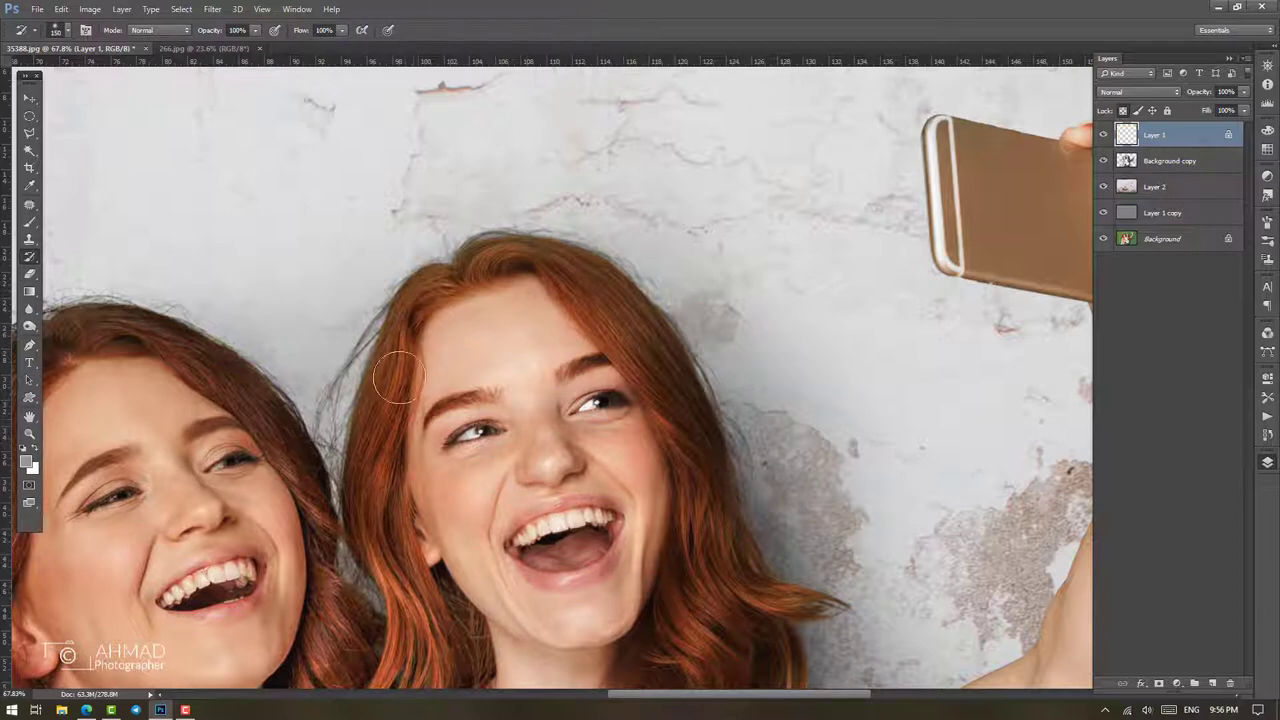
pyautogui.scroll(-3, 450, 620)
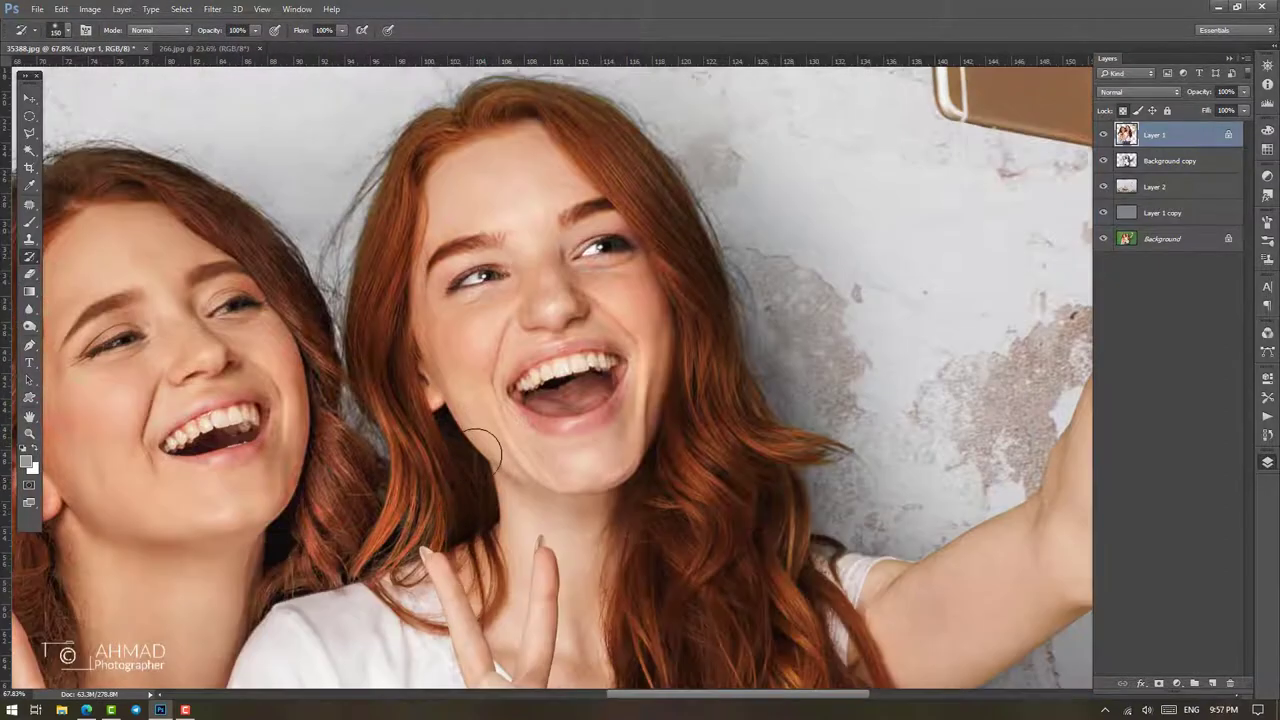
pyautogui.moveTo(480, 450)
pyautogui.mouseDown()
pyautogui.moveTo(204, 248)
pyautogui.moveTo(399, 353)
pyautogui.moveTo(422, 333)
pyautogui.mouseUp()
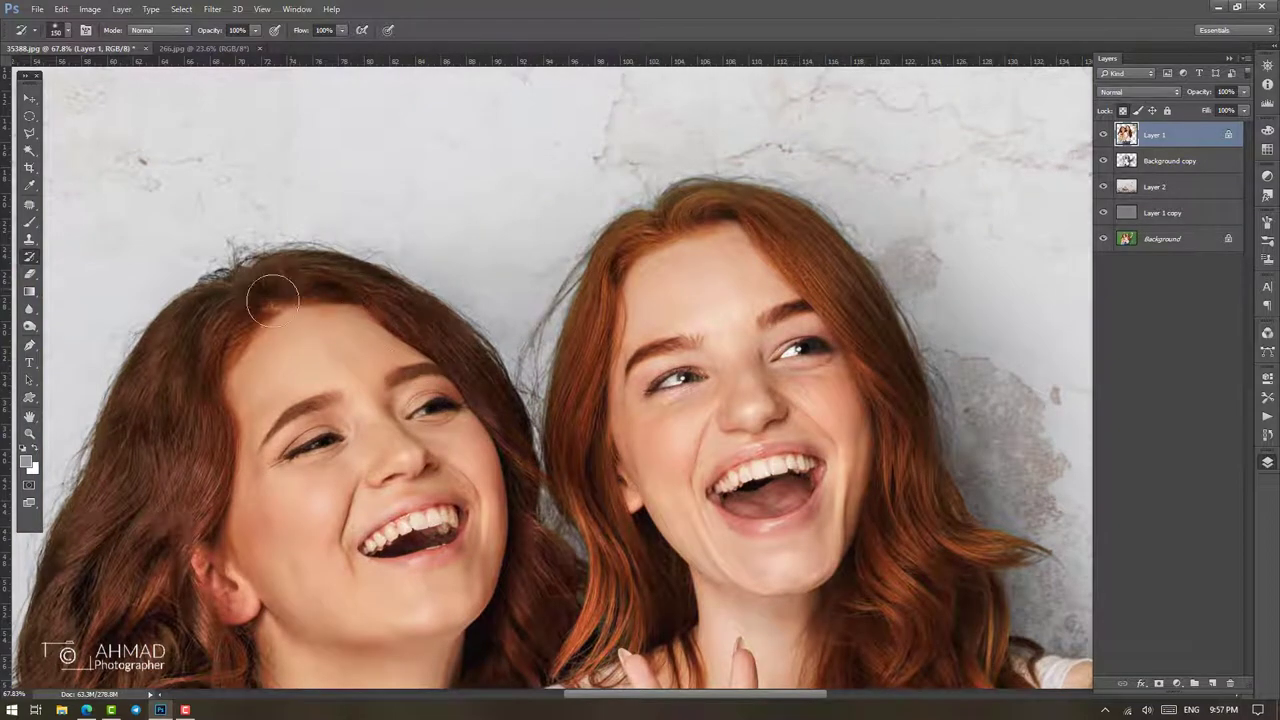
pyautogui.moveTo(272, 298)
pyautogui.mouseDown()
pyautogui.moveTo(180, 450)
pyautogui.moveTo(167, 573)
pyautogui.moveTo(337, 343)
pyautogui.mouseUp()
pyautogui.moveTo(290, 260)
pyautogui.mouseDown()
pyautogui.moveTo(257, 291)
pyautogui.moveTo(370, 347)
pyautogui.moveTo(343, 307)
pyautogui.mouseUp()
pyautogui.moveTo(360, 558); pyautogui.dragTo(360, 372)
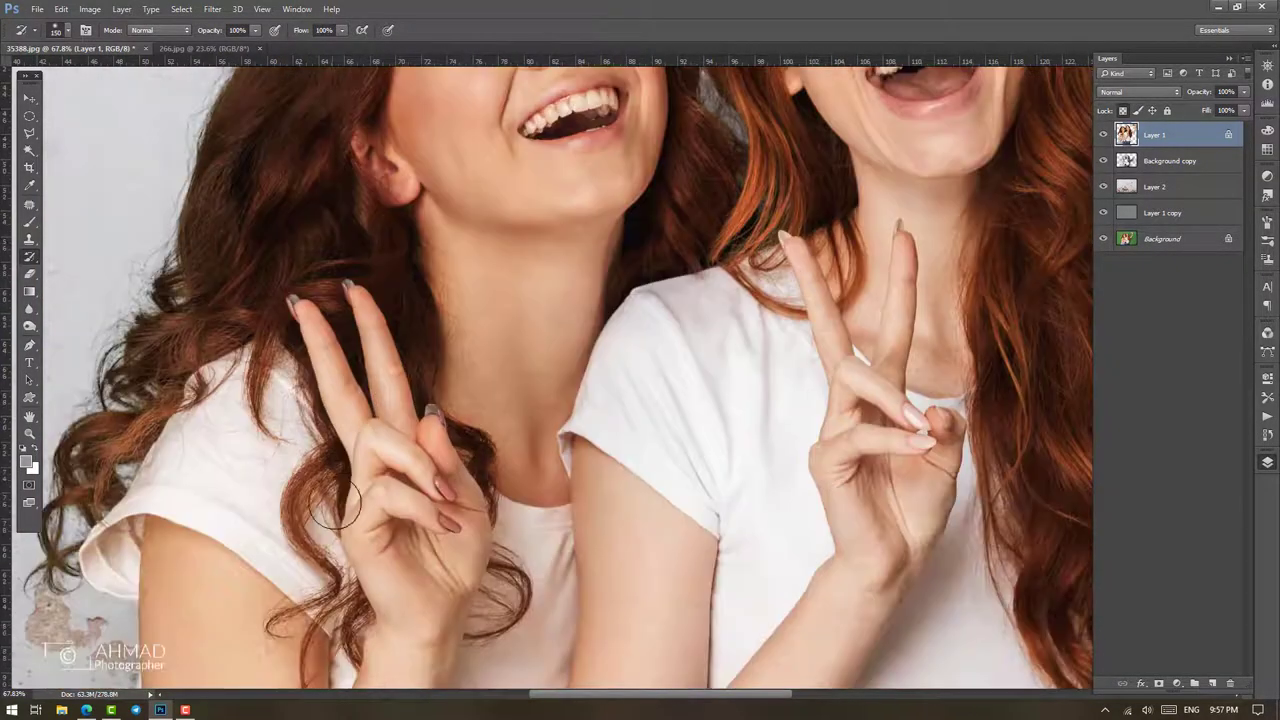
pyautogui.moveTo(470, 430)
pyautogui.mouseDown()
pyautogui.moveTo(330, 470)
pyautogui.moveTo(594, 396)
pyautogui.moveTo(531, 285)
pyautogui.mouseUp()
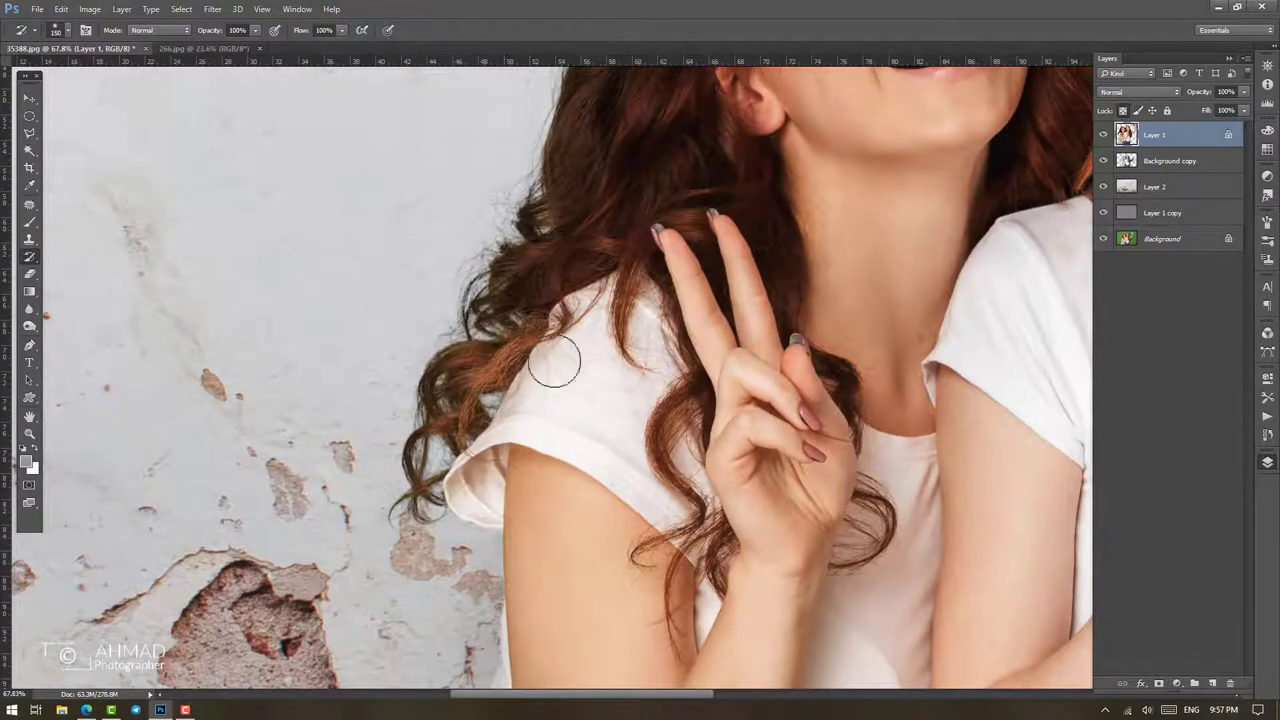
pyautogui.moveTo(555, 361); pyautogui.dragTo(455, 410)
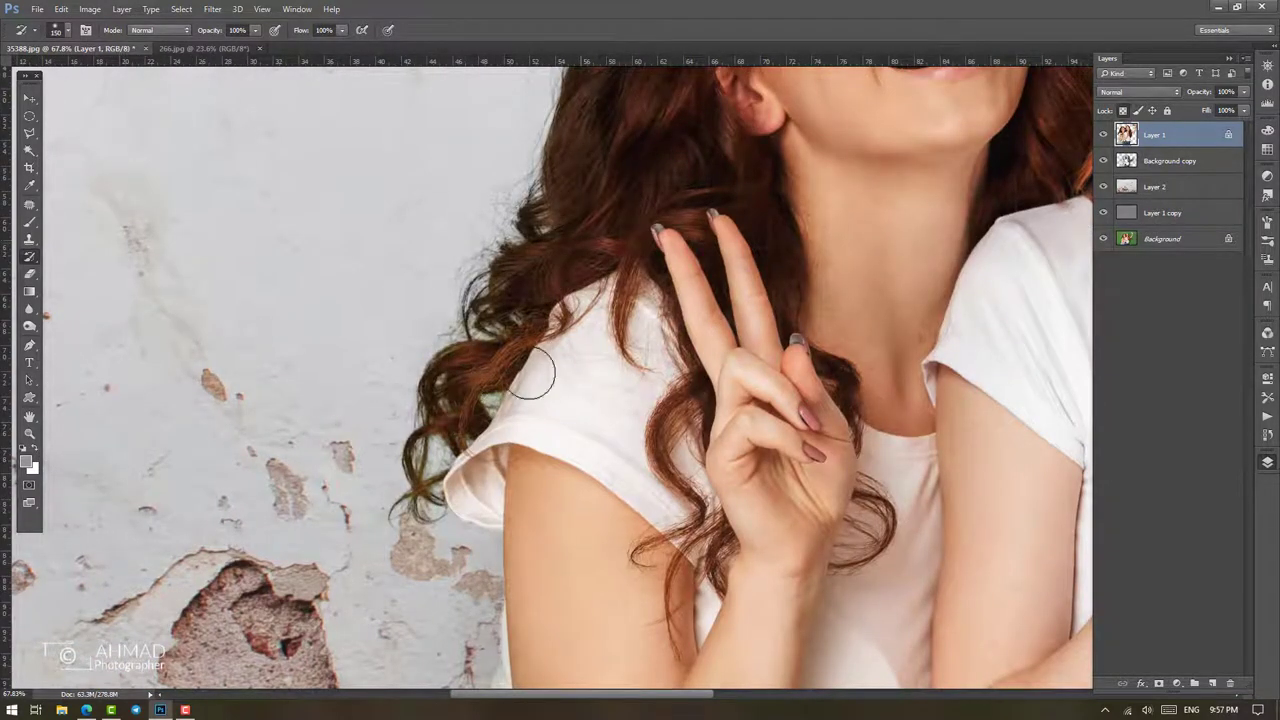
# Darken the right woman's jeans waistband near the photo's bottom edge and review the result
pyautogui.scroll(-2, 651, 366)
pyautogui.scroll(-3, 651, 366)
pyautogui.moveTo(580, 640); pyautogui.dragTo(580, 481)
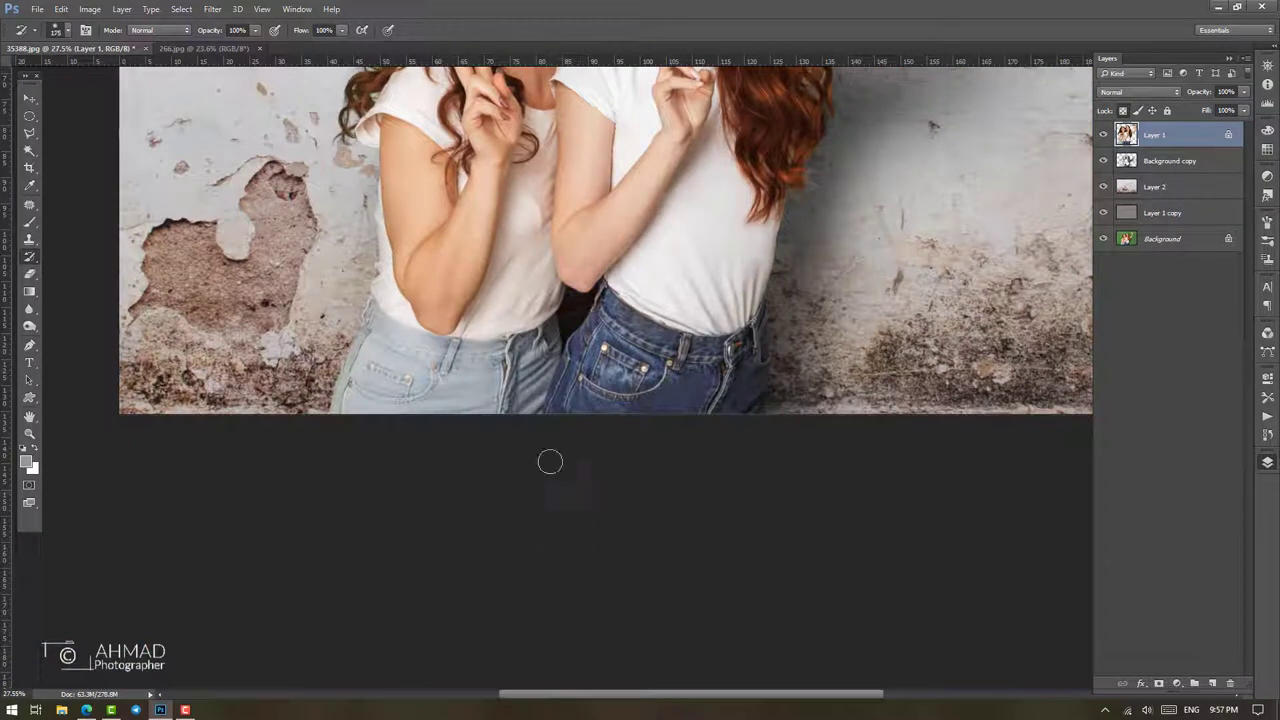
pyautogui.moveTo(549, 425); pyautogui.dragTo(750, 430)
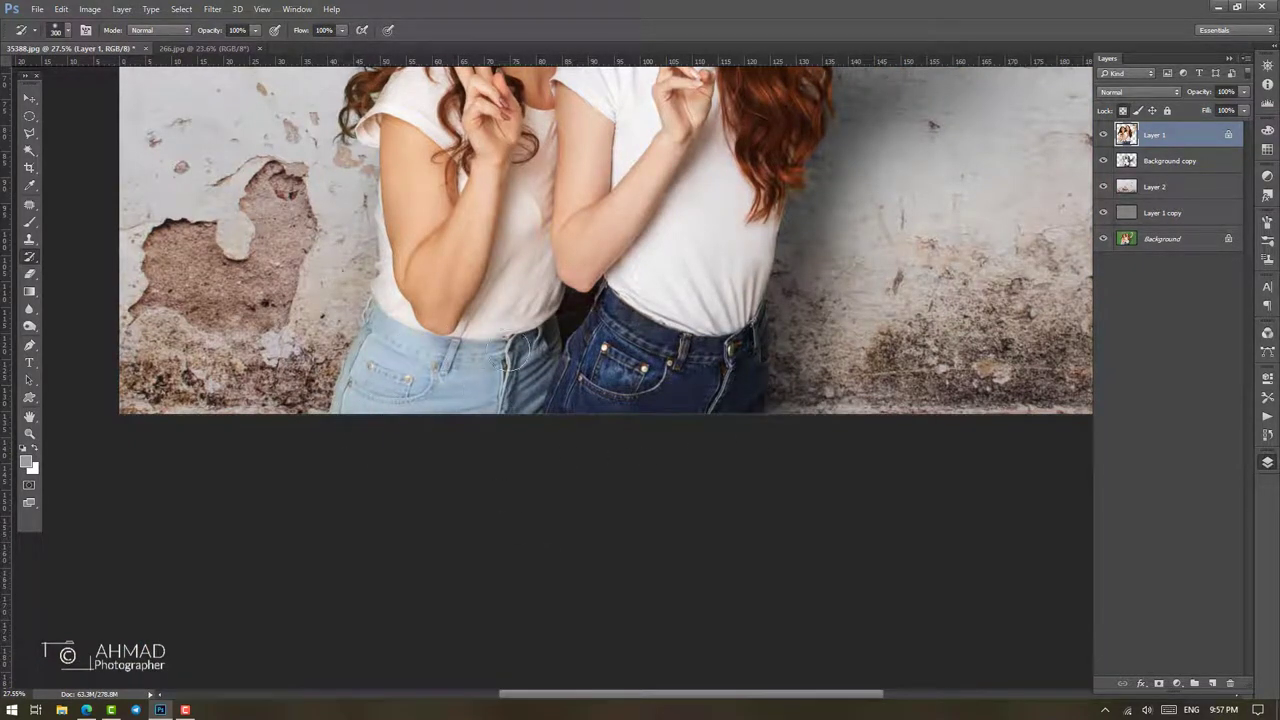
pyautogui.scroll(3, 452, 214)
pyautogui.scroll(-1, 600, 350)
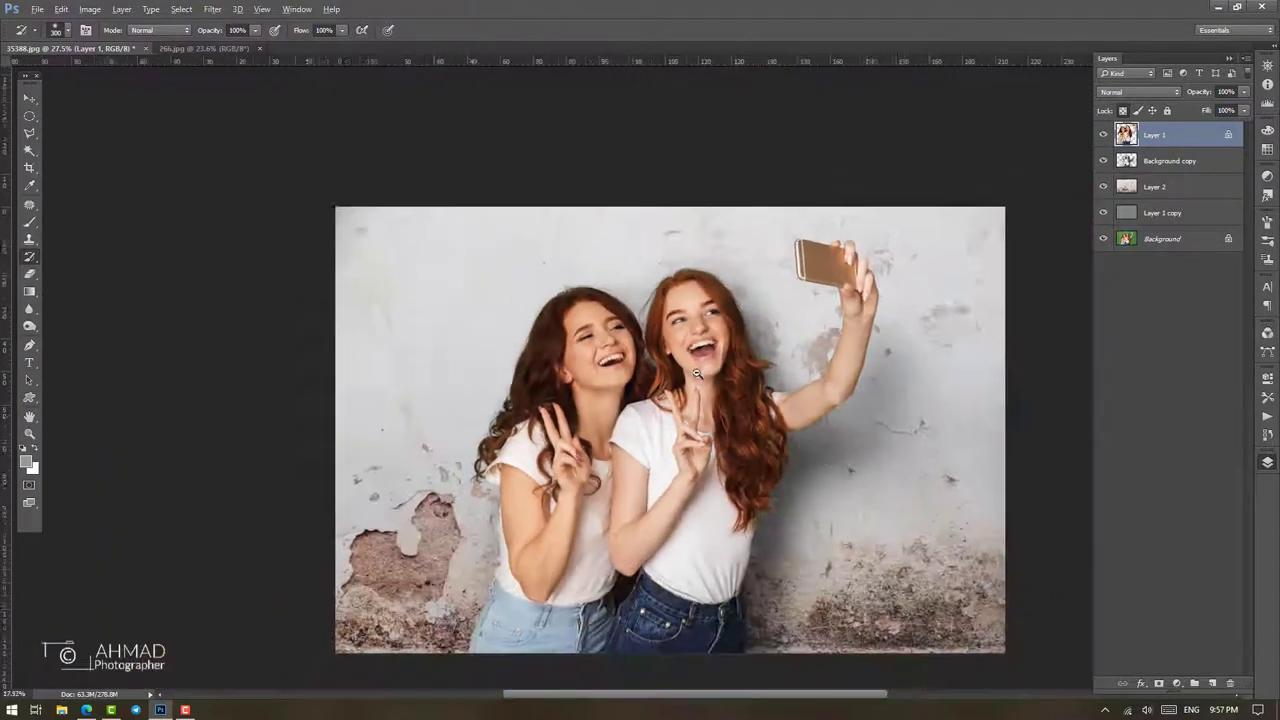
pyautogui.scroll(-1, 648, 394)
pyautogui.scroll(3, 767, 354)
pyautogui.scroll(3, 767, 354)
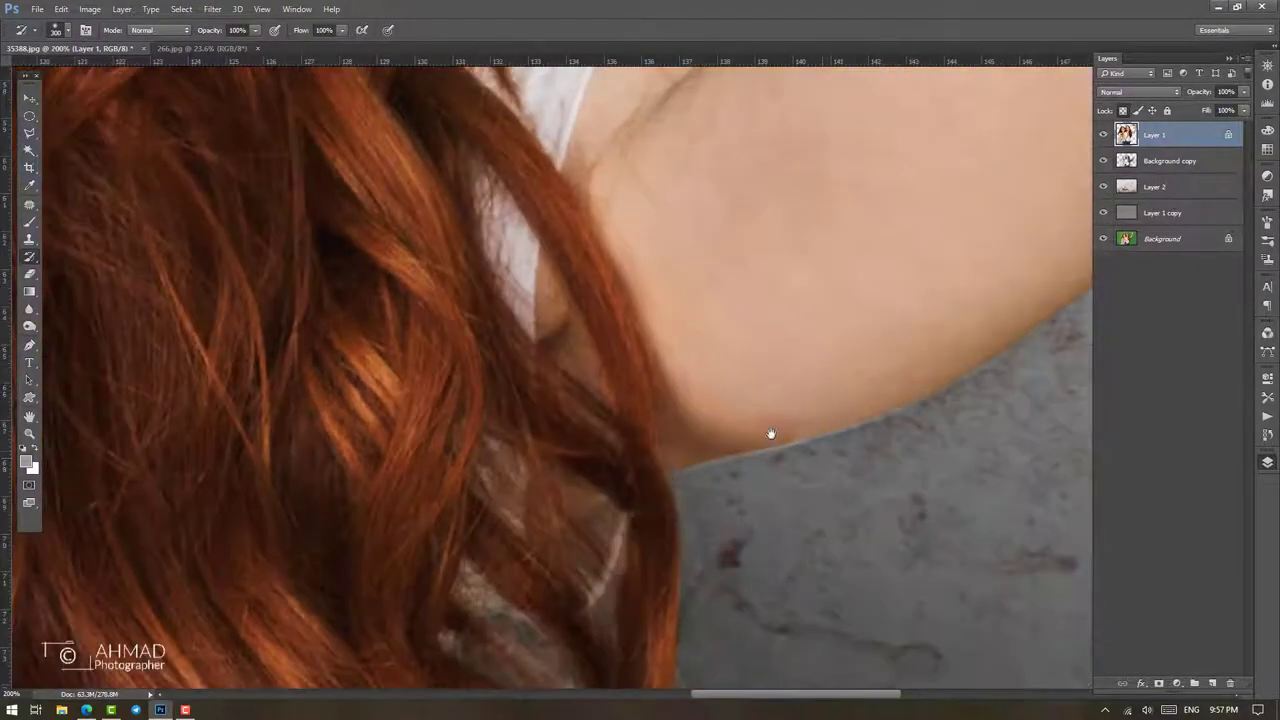
pyautogui.scroll(1, 760, 360)
# Switch to the Background copy with the Clone Stamp, framing the wall beside the shoulder
pyautogui.hotkey('alt', '[')
pyautogui.press('s')
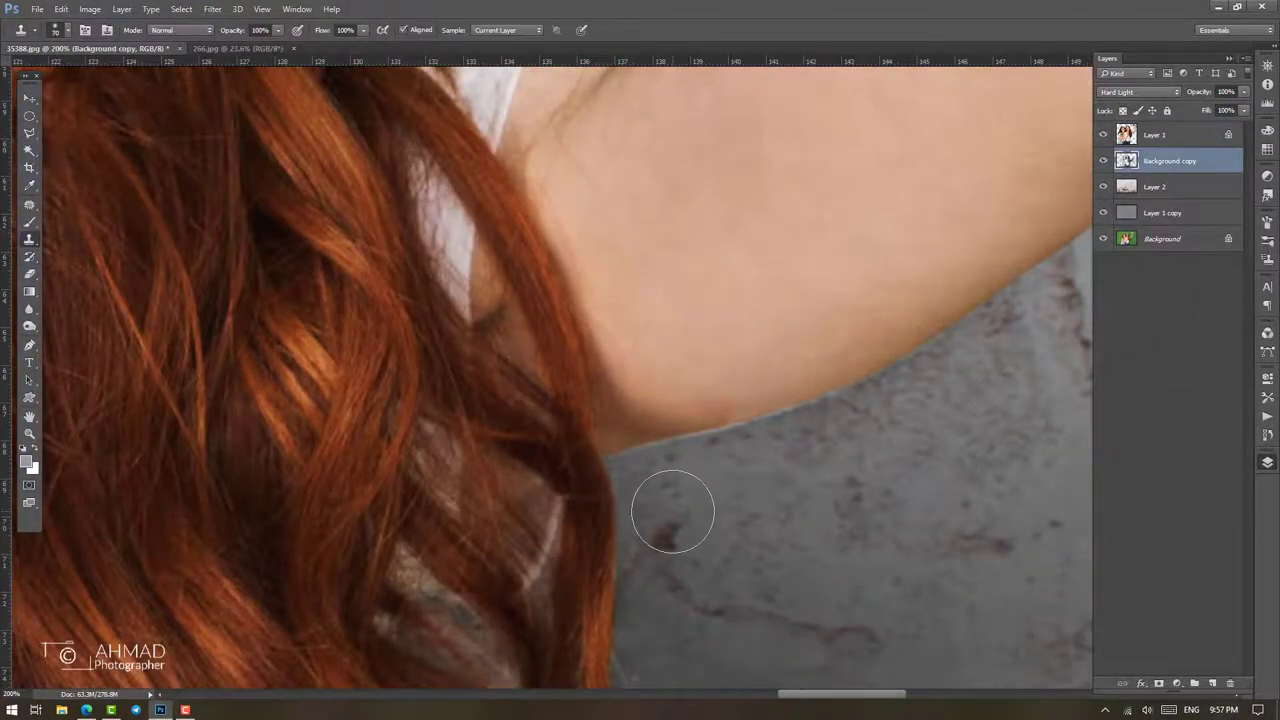
pyautogui.moveTo(658, 413); pyautogui.dragTo(628, 336)
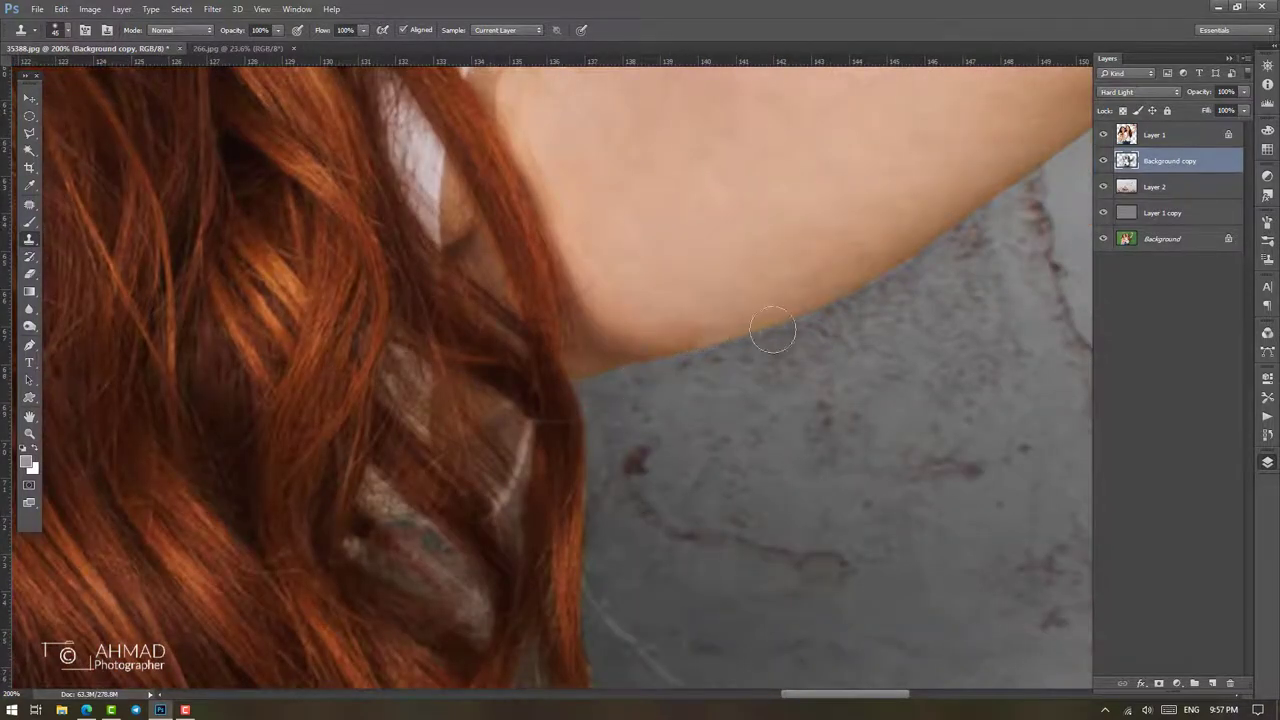
pyautogui.scroll(-1, 773, 330)
pyautogui.scroll(1, 775, 317)
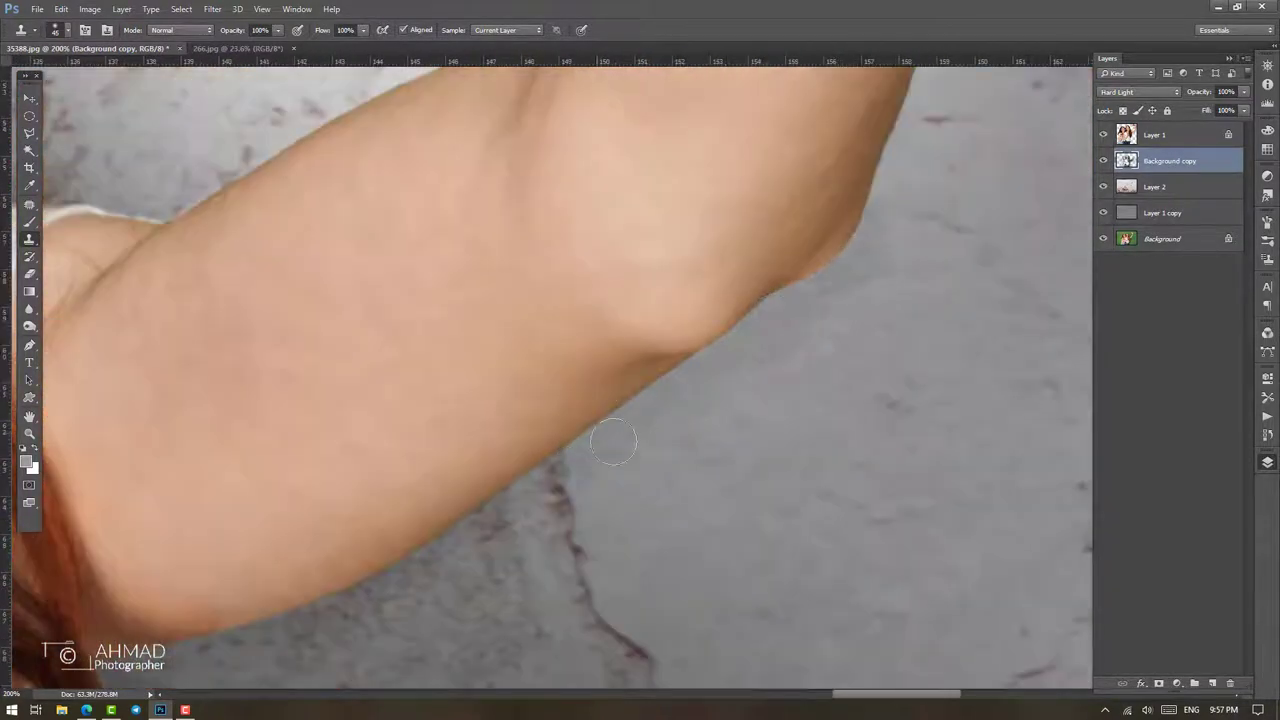
pyautogui.scroll(-5, 646, 506)
pyautogui.scroll(-5, 449, 511)
pyautogui.scroll(-3, 587, 362)
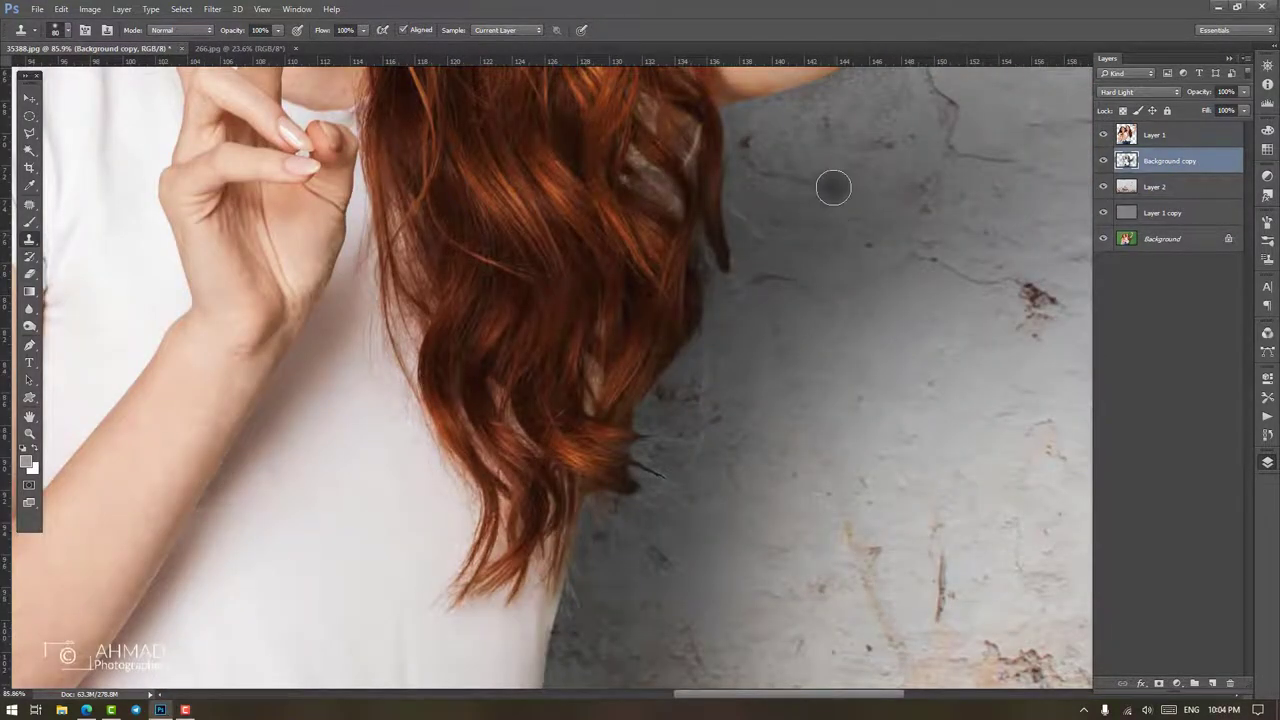
pyautogui.scroll(2, 790, 235)
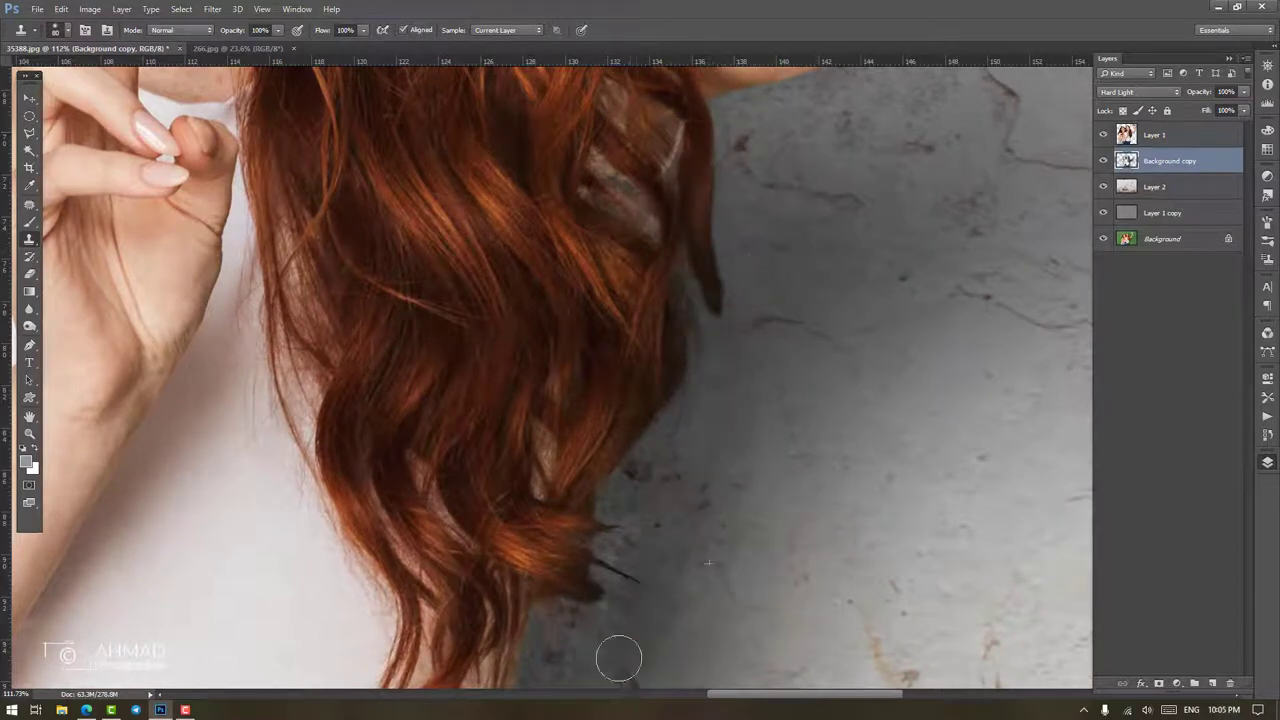
pyautogui.scroll(-3, 663, 380)
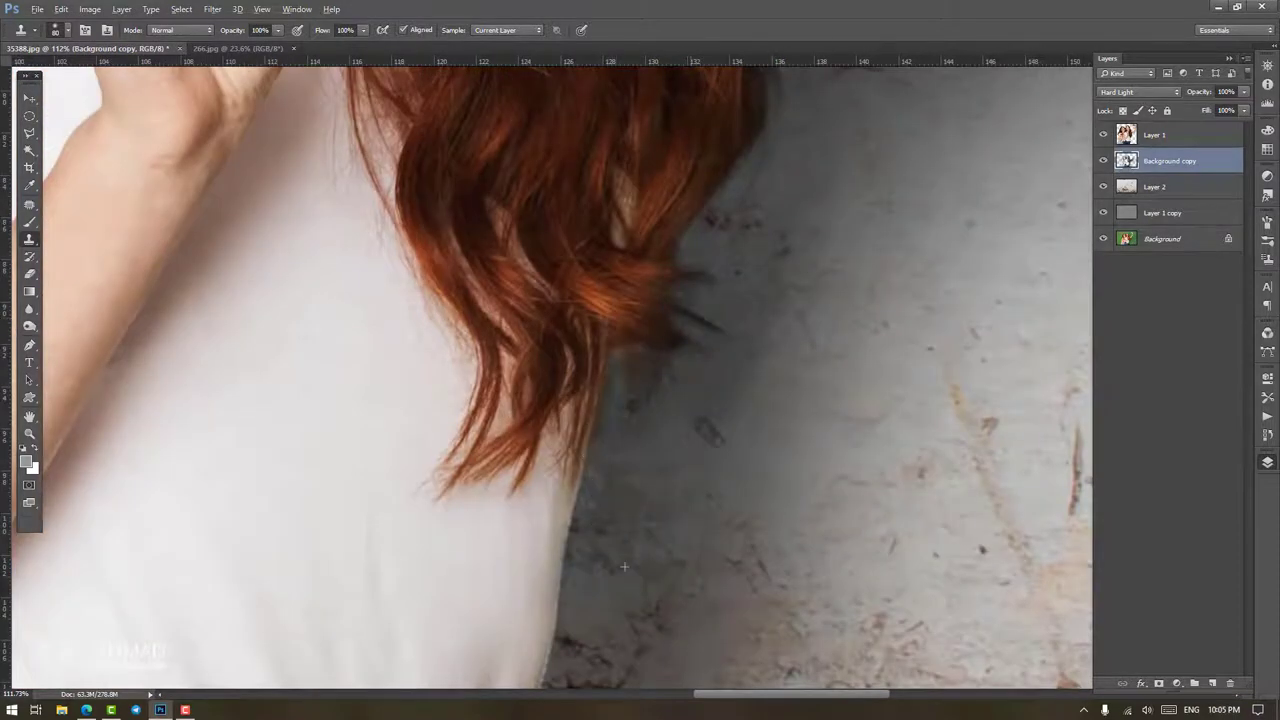
pyautogui.scroll(-3, 673, 547)
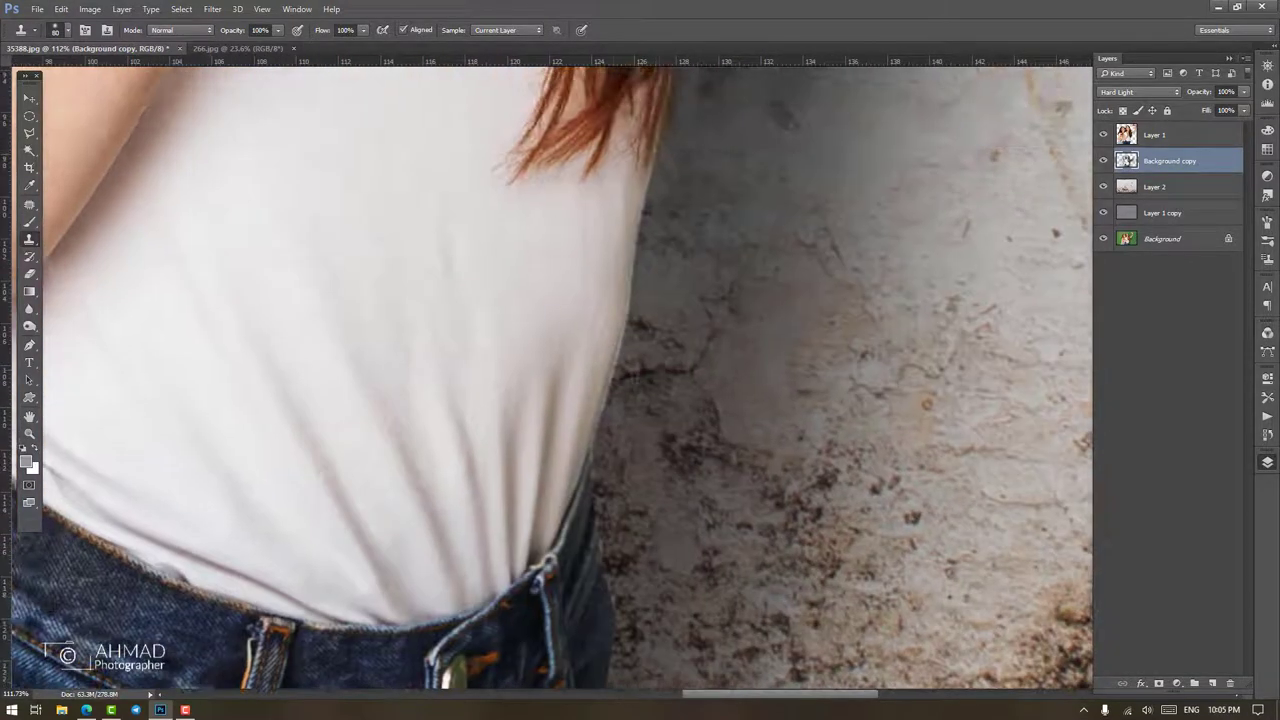
# Clone wall texture over the shirt's outer edge and inspect the edges around both women
pyautogui.moveTo(620, 345); pyautogui.dragTo(643, 215)
pyautogui.scroll(-3, 655, 475)
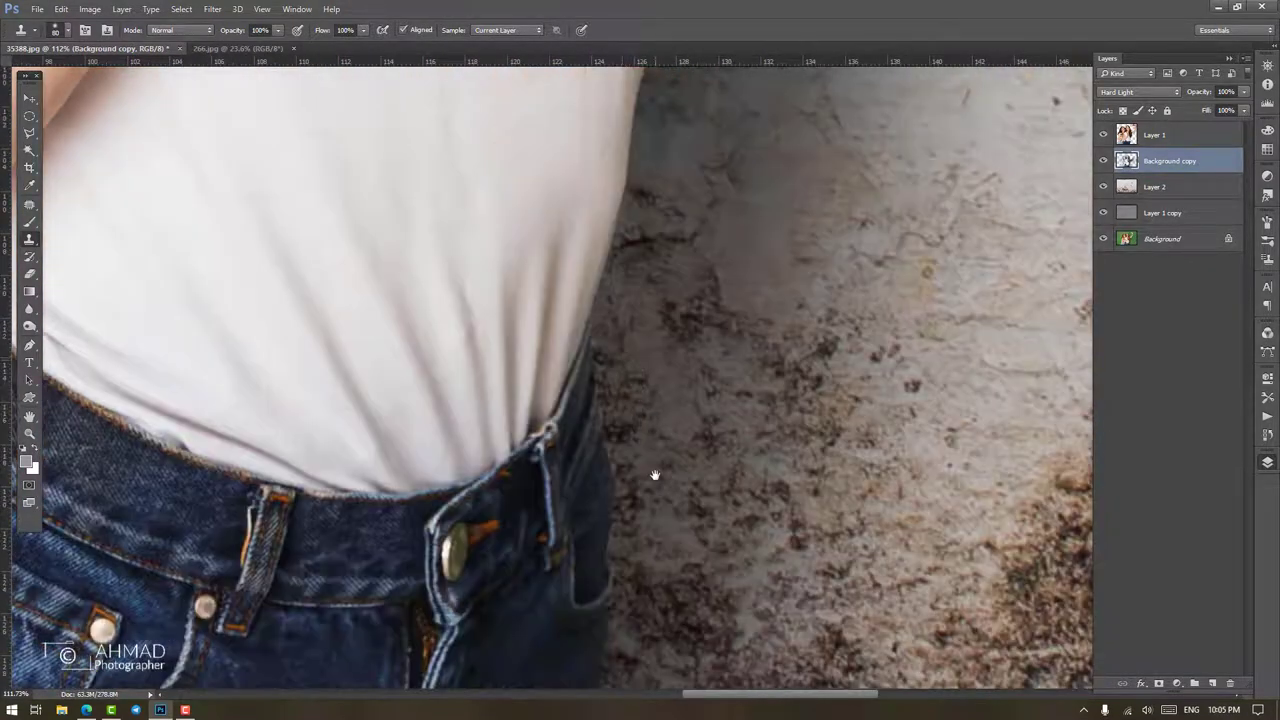
pyautogui.scroll(-5, 633, 643)
pyautogui.scroll(5, 585, 163)
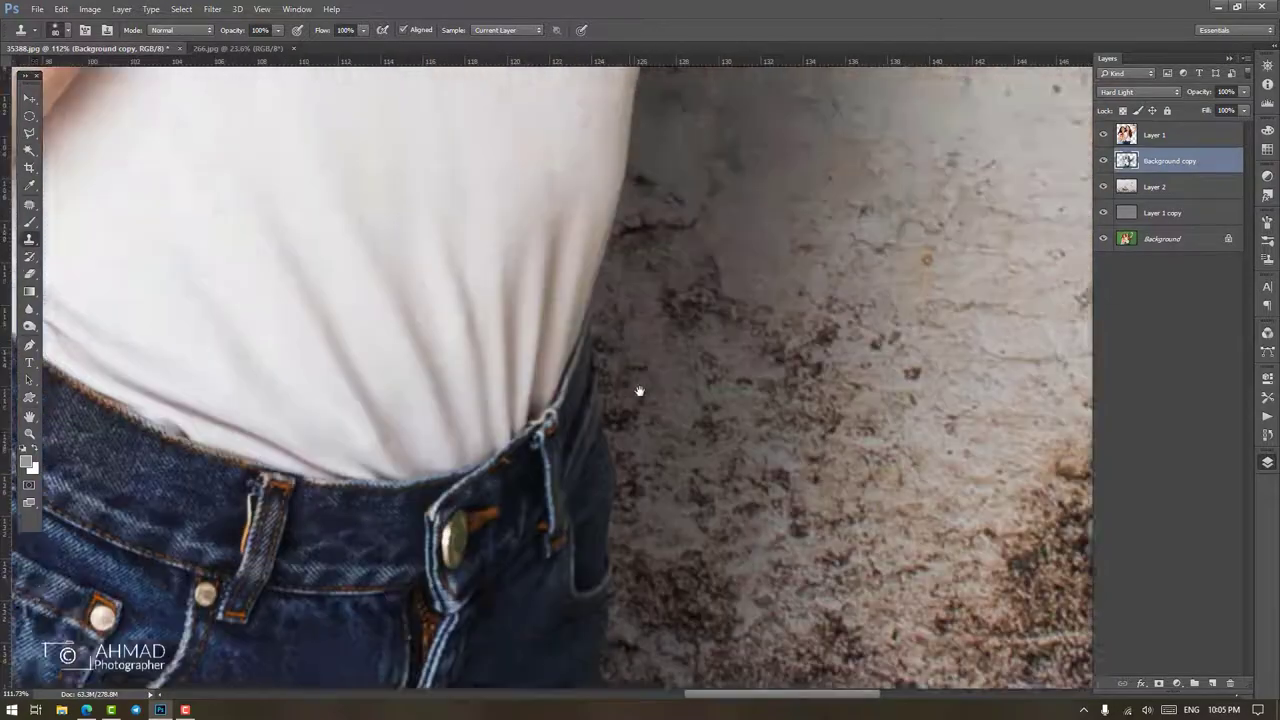
pyautogui.hscroll(-5, 793, 520)
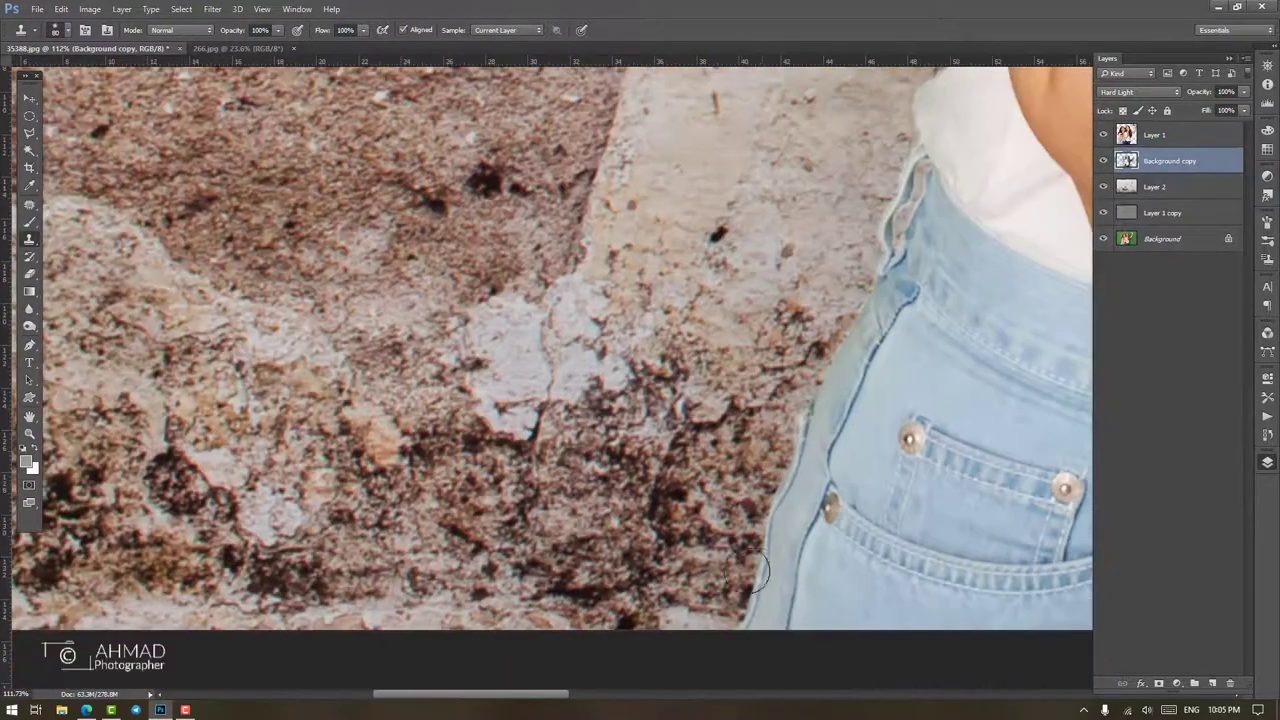
pyautogui.scroll(4, 820, 413)
pyautogui.hscroll(1, 820, 413)
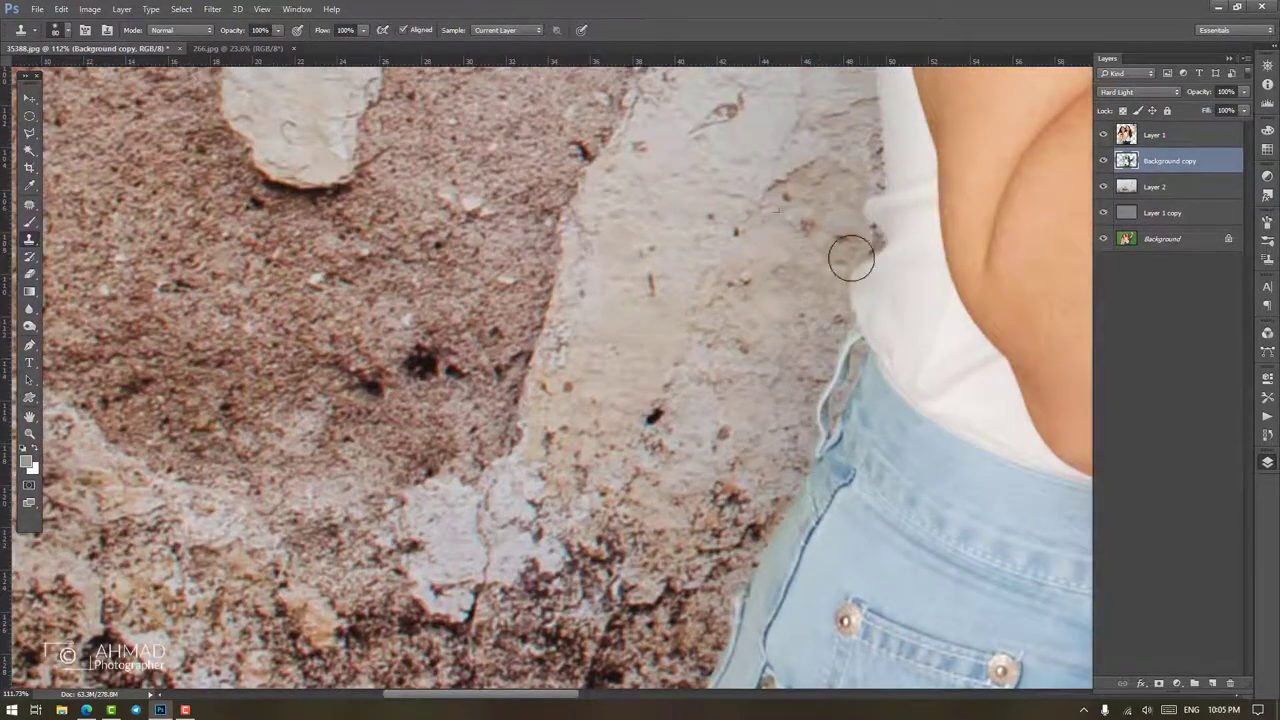
pyautogui.scroll(5, 811, 535)
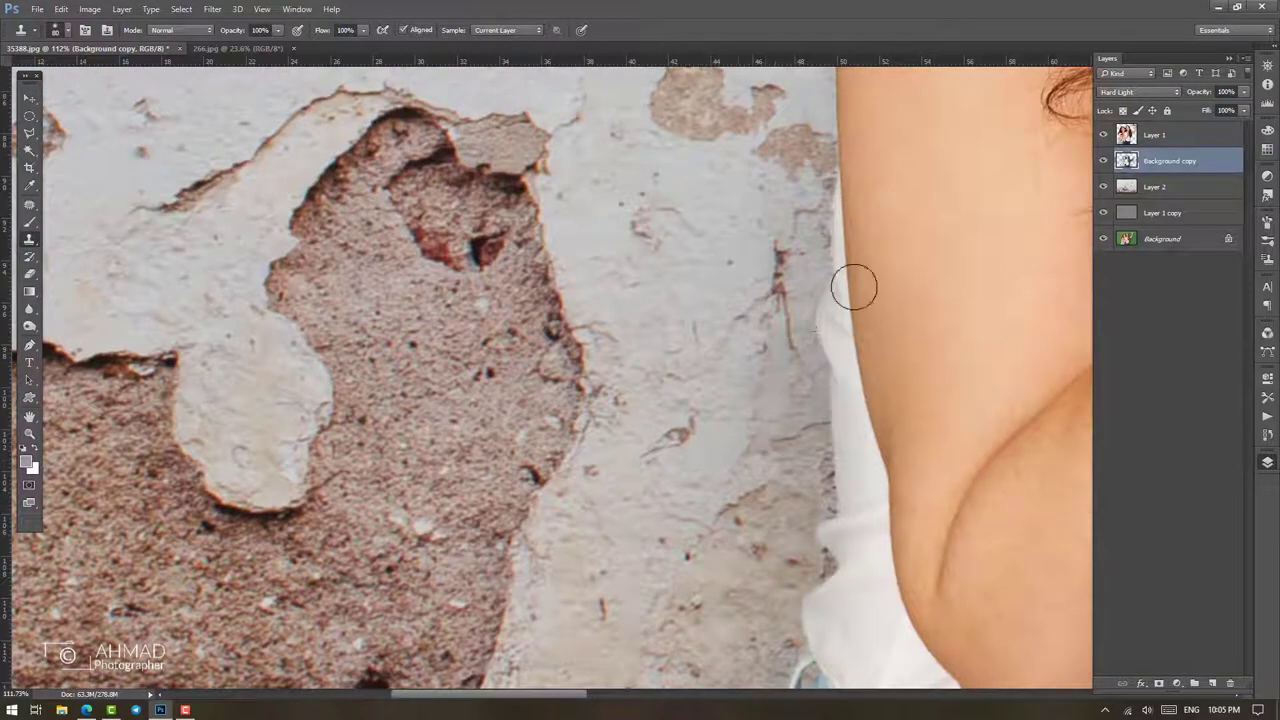
pyautogui.scroll(3, 790, 260)
pyautogui.scroll(3, 720, 330)
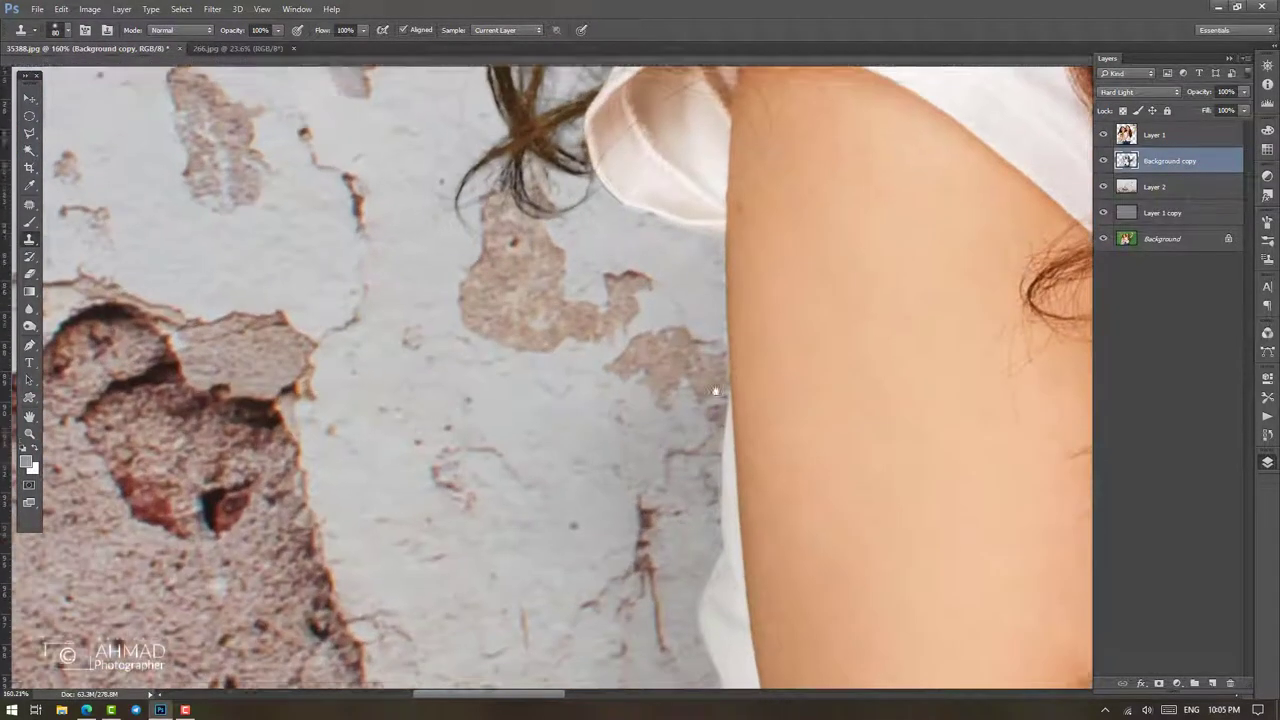
pyautogui.scroll(-2, 743, 360)
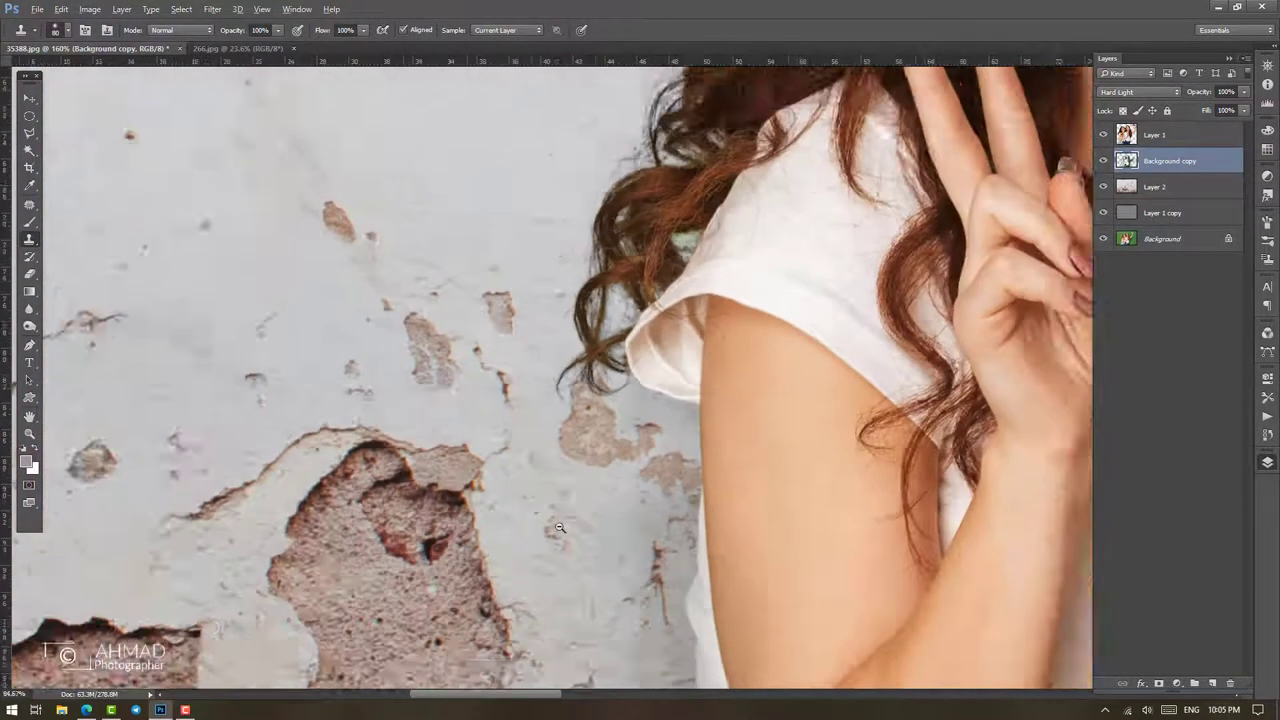
pyautogui.scroll(-3, 743, 352)
pyautogui.scroll(-1, 743, 352)
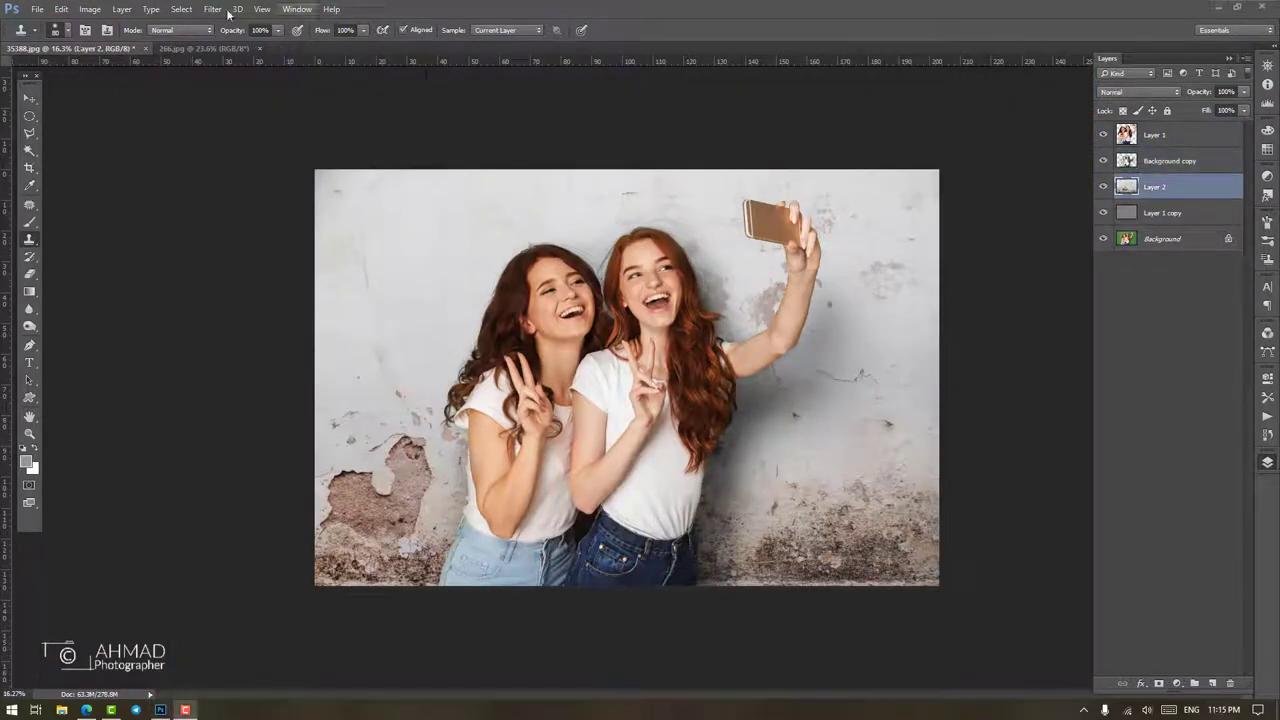
# Give wall Layer 2 a Camera Raw grade: Whites/Highlights -100, Exposure +0.30, Shadows -30, Contrast +37
pyautogui.click(214, 10)
pyautogui.press('Escape')
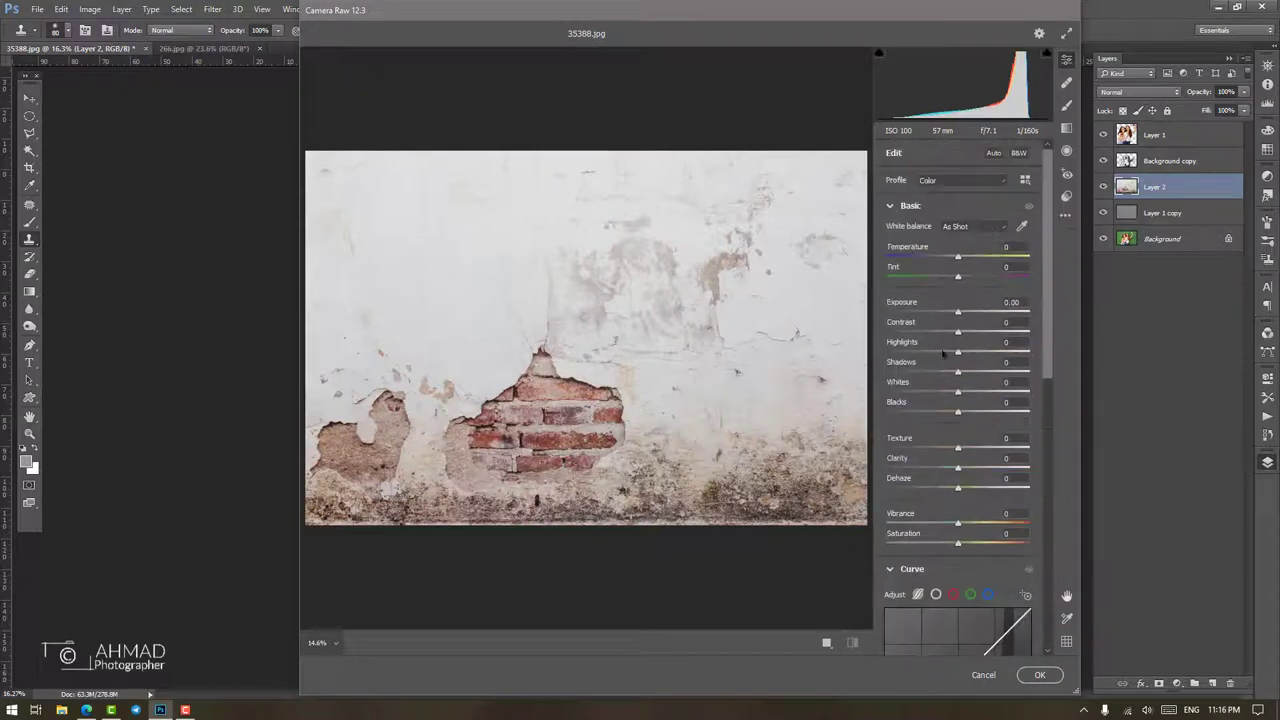
pyautogui.moveTo(905, 394); pyautogui.dragTo(886, 392)
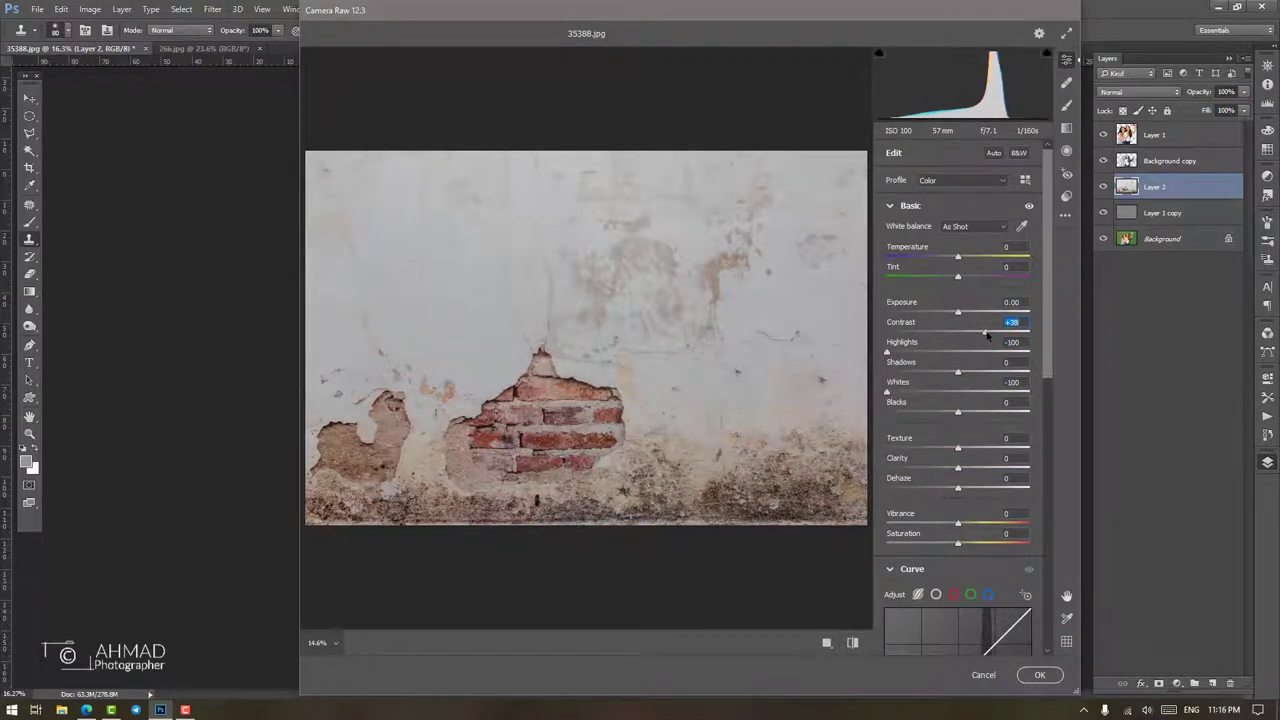
pyautogui.moveTo(958, 314); pyautogui.dragTo(963, 314)
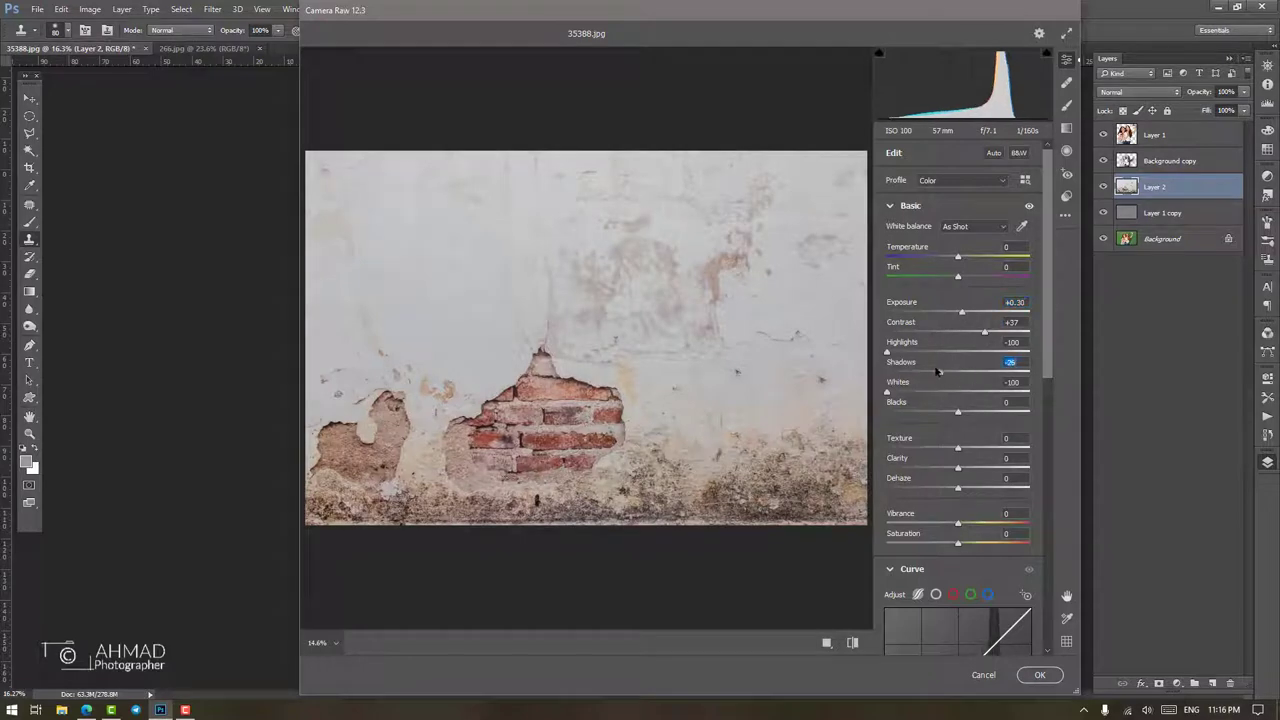
pyautogui.moveTo(937, 371); pyautogui.dragTo(936, 371)
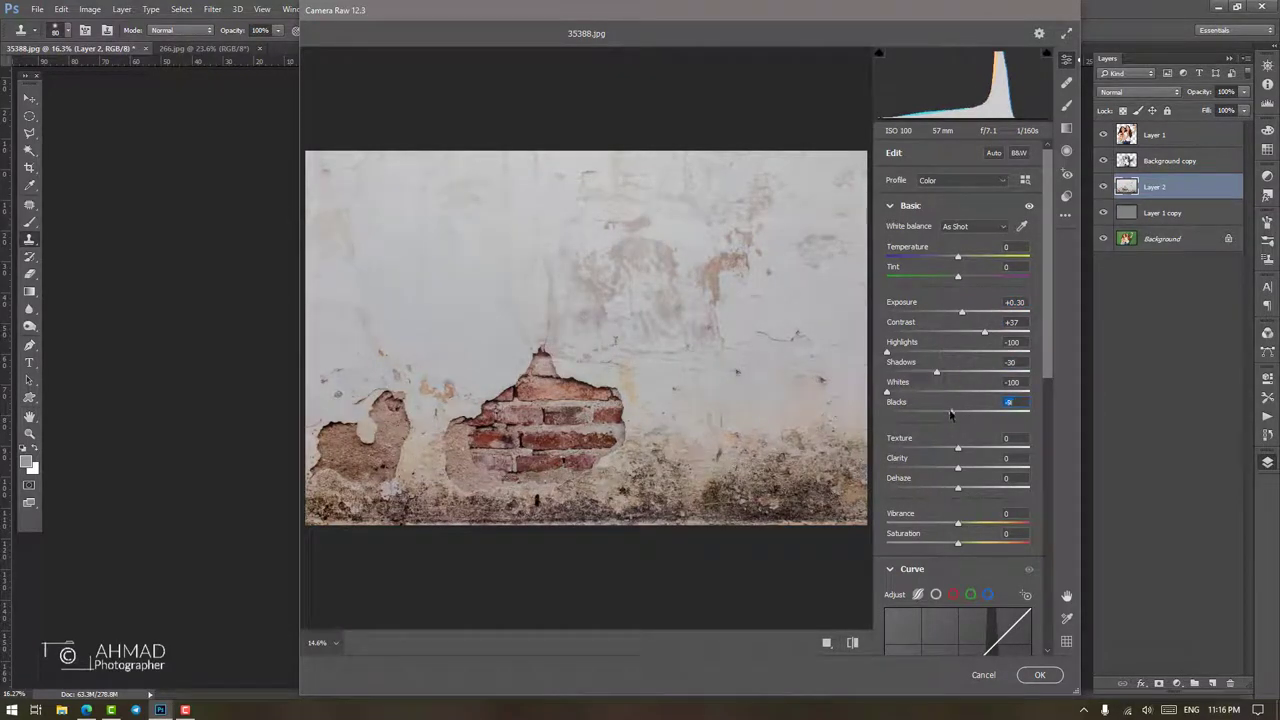
pyautogui.scroll(-5, 930, 440)
pyautogui.scroll(-5, 955, 510)
pyautogui.click(1040, 674)
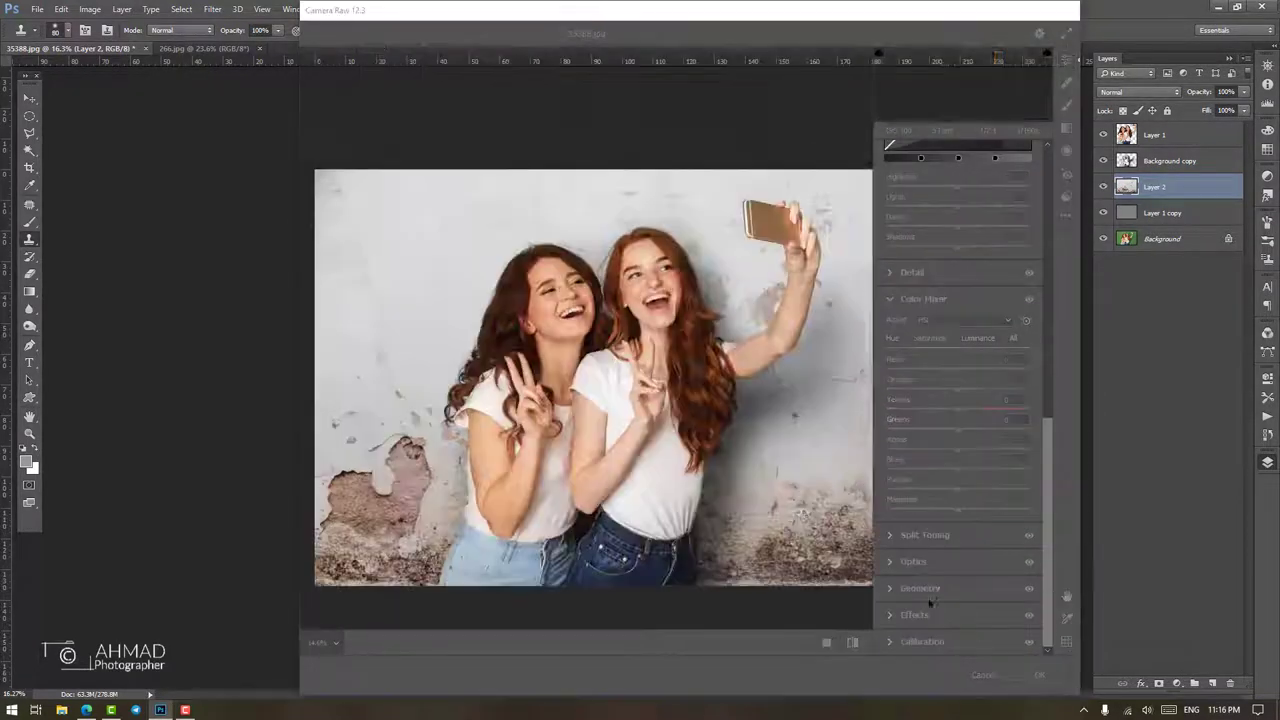
pyautogui.click(1160, 135)
# In Camera Raw on the women's layer, set Highlights to -27 and Contrast to -26
pyautogui.click(212, 9)
pyautogui.click(245, 87)
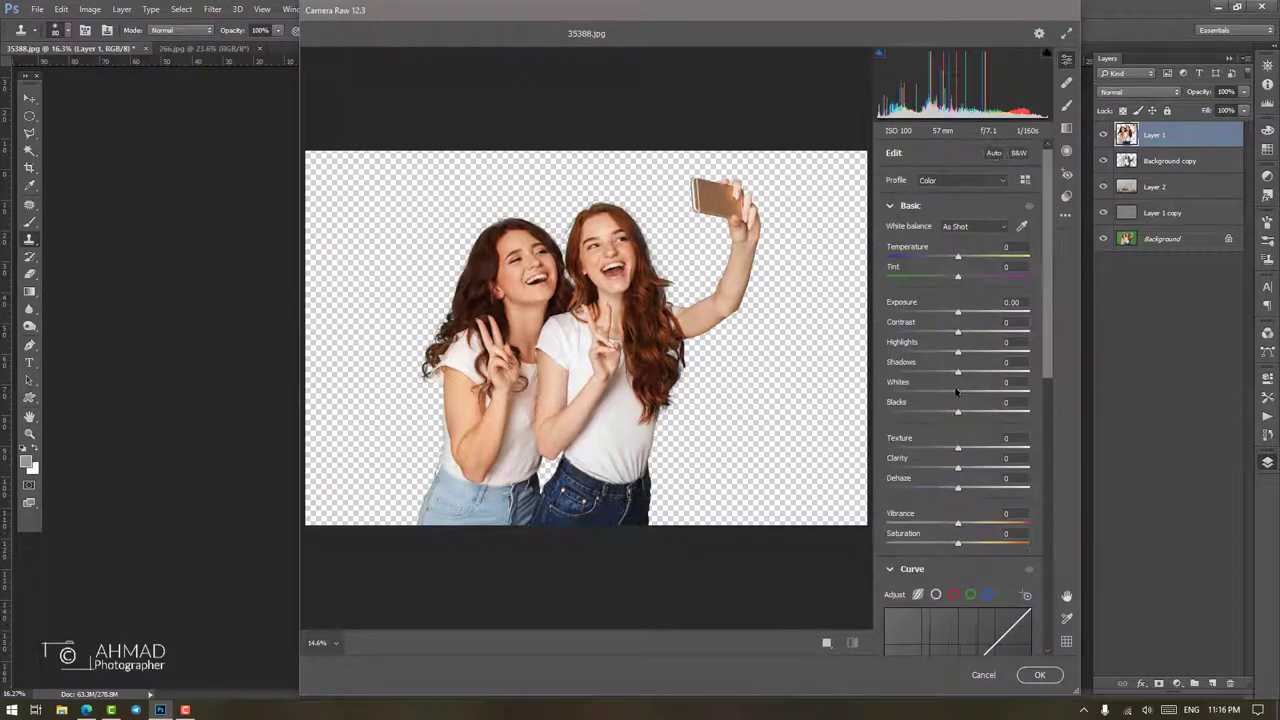
pyautogui.moveTo(935, 356); pyautogui.dragTo(947, 392)
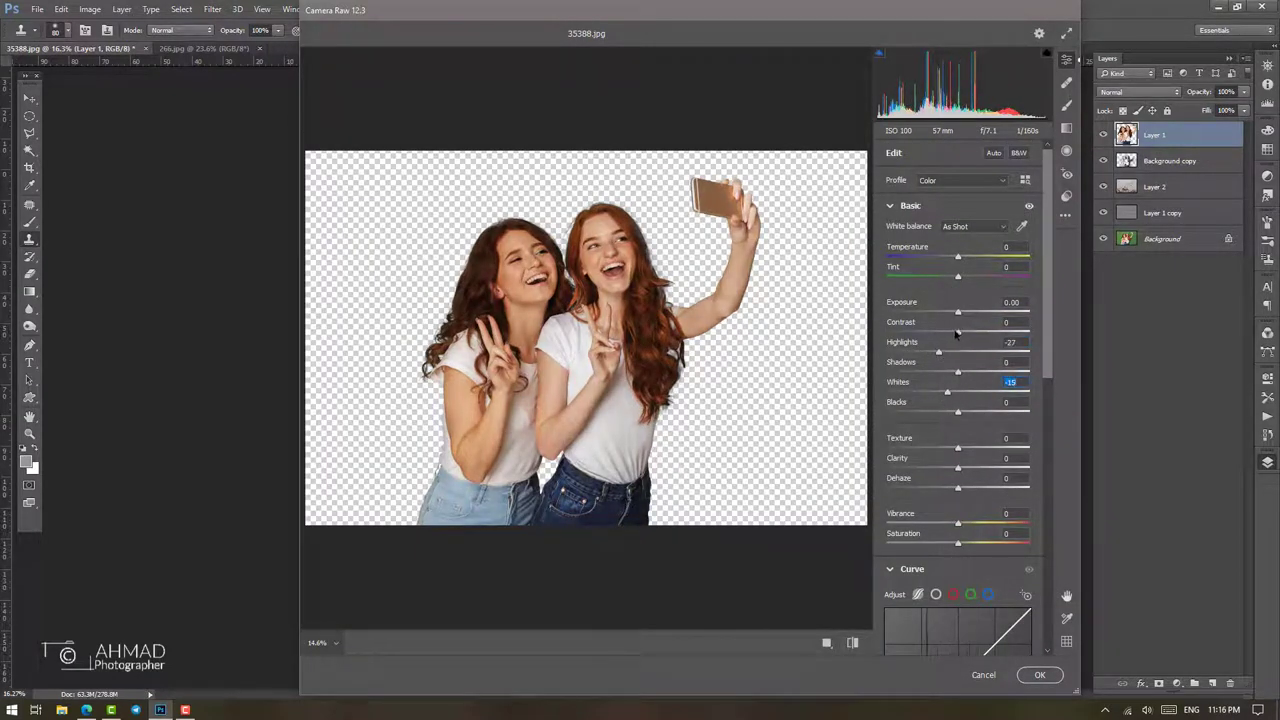
pyautogui.moveTo(956, 334)
pyautogui.mouseDown()
pyautogui.moveTo(941, 333)
pyautogui.moveTo(959, 315)
pyautogui.mouseUp()
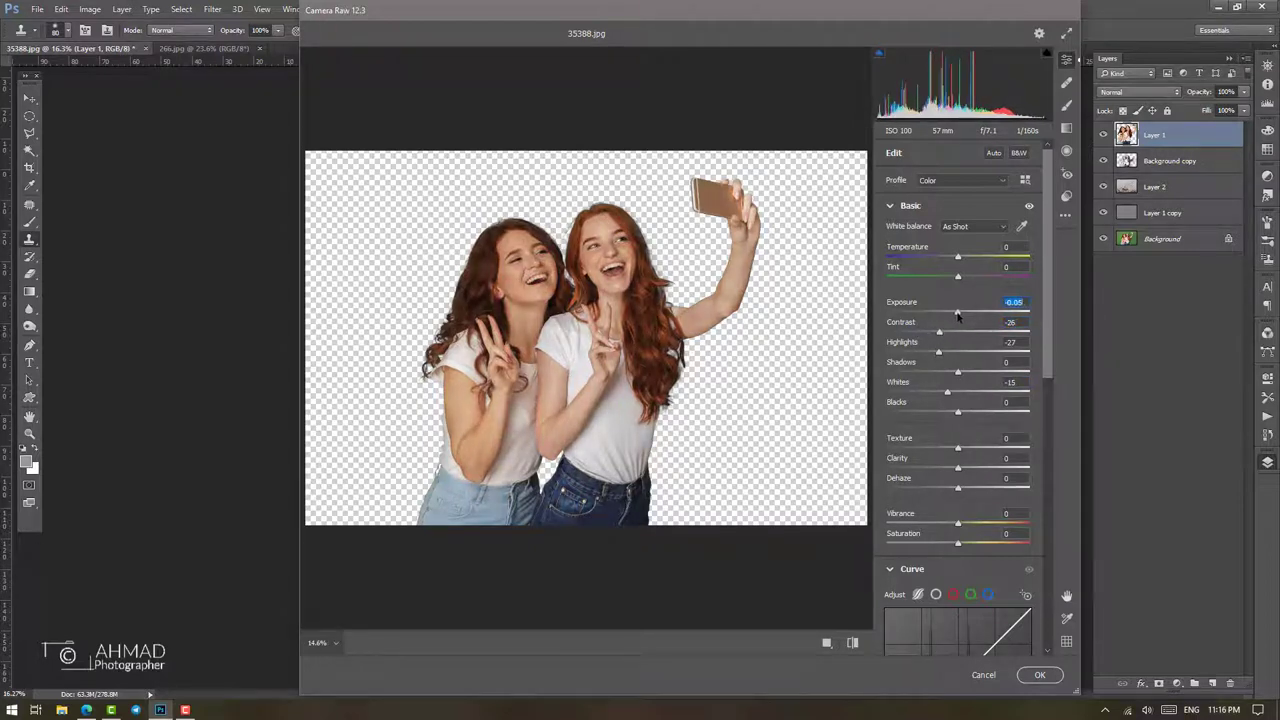
pyautogui.scroll(-2, 958, 330)
pyautogui.scroll(-5, 957, 370)
pyautogui.scroll(-4, 956, 400)
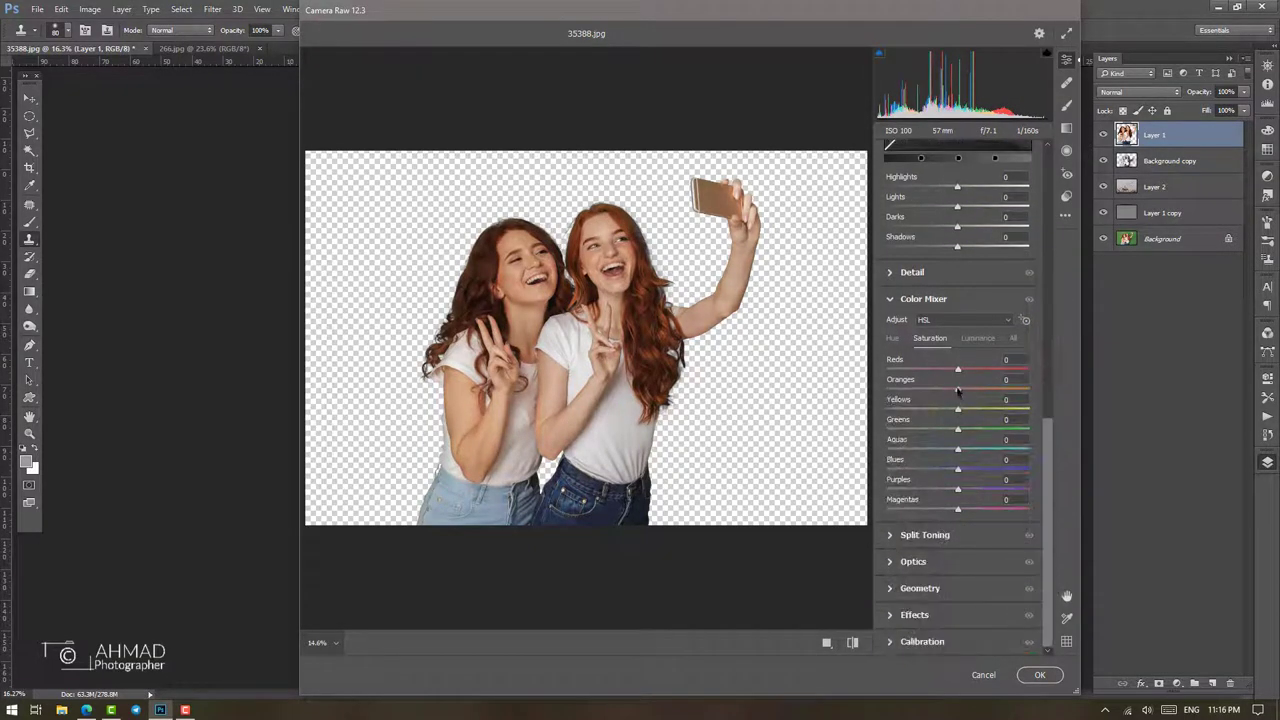
# Lower Oranges saturation to -7, cool Temperature to -8, set Tint +5, and apply
pyautogui.moveTo(958, 390); pyautogui.dragTo(954, 371)
pyautogui.scroll(6, 957, 428)
pyautogui.scroll(5, 957, 400)
pyautogui.moveTo(958, 258); pyautogui.dragTo(953, 258)
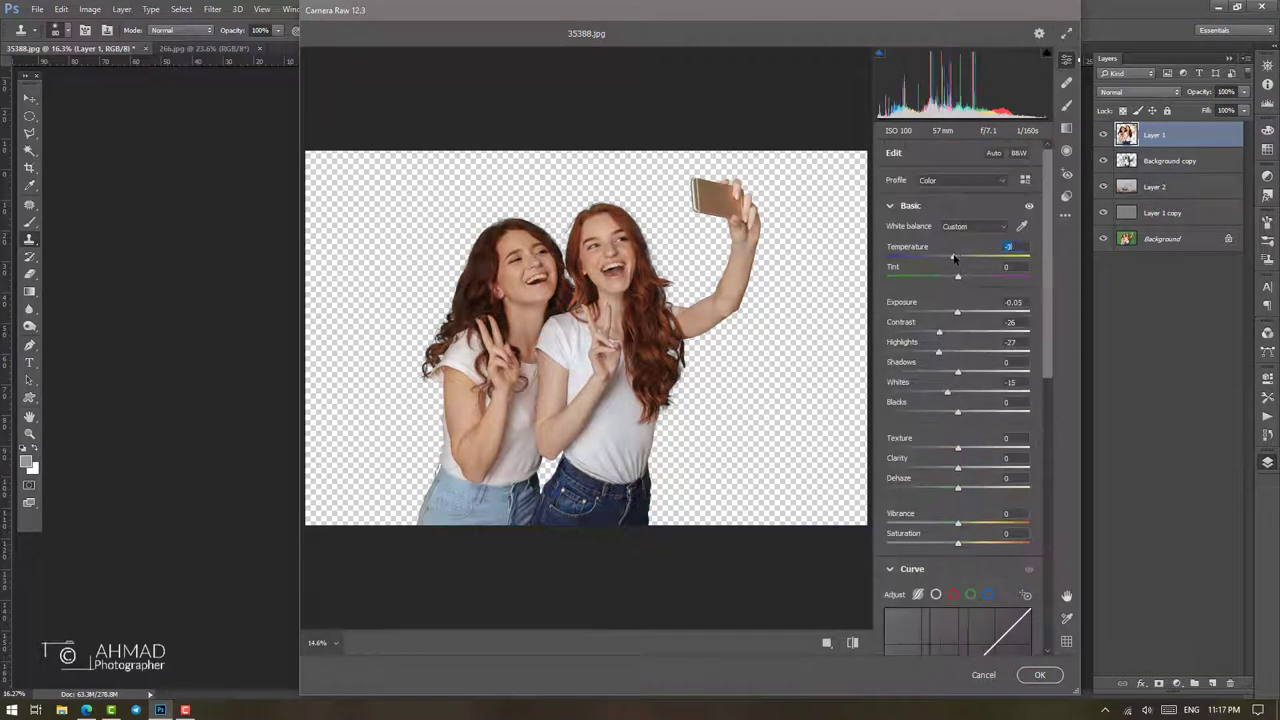
pyautogui.click(642, 250)
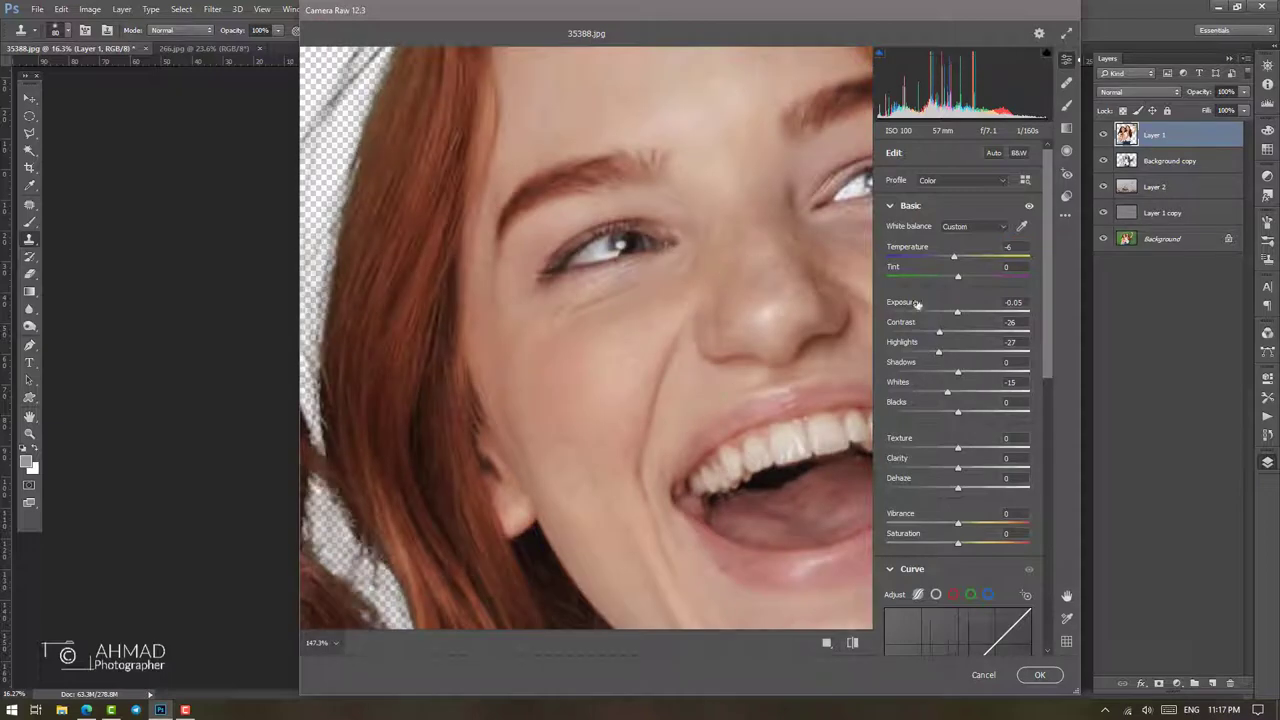
pyautogui.moveTo(958, 280); pyautogui.dragTo(951, 259)
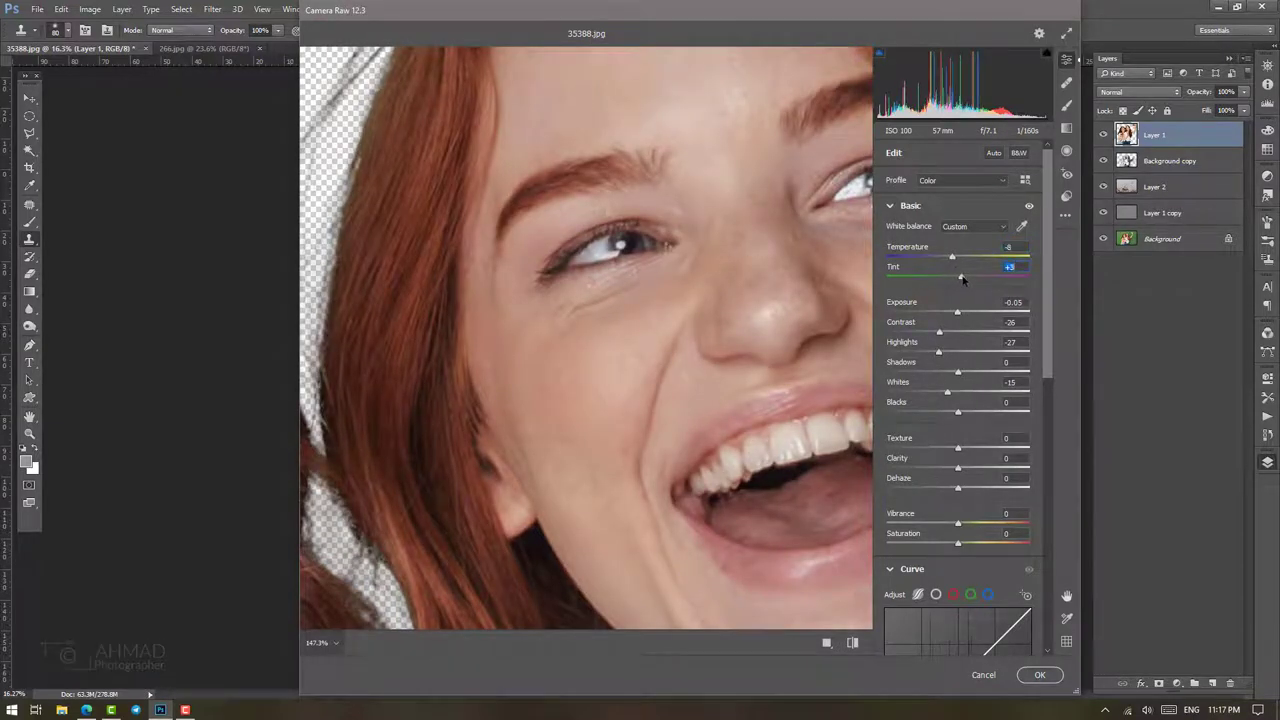
pyautogui.click(1039, 674)
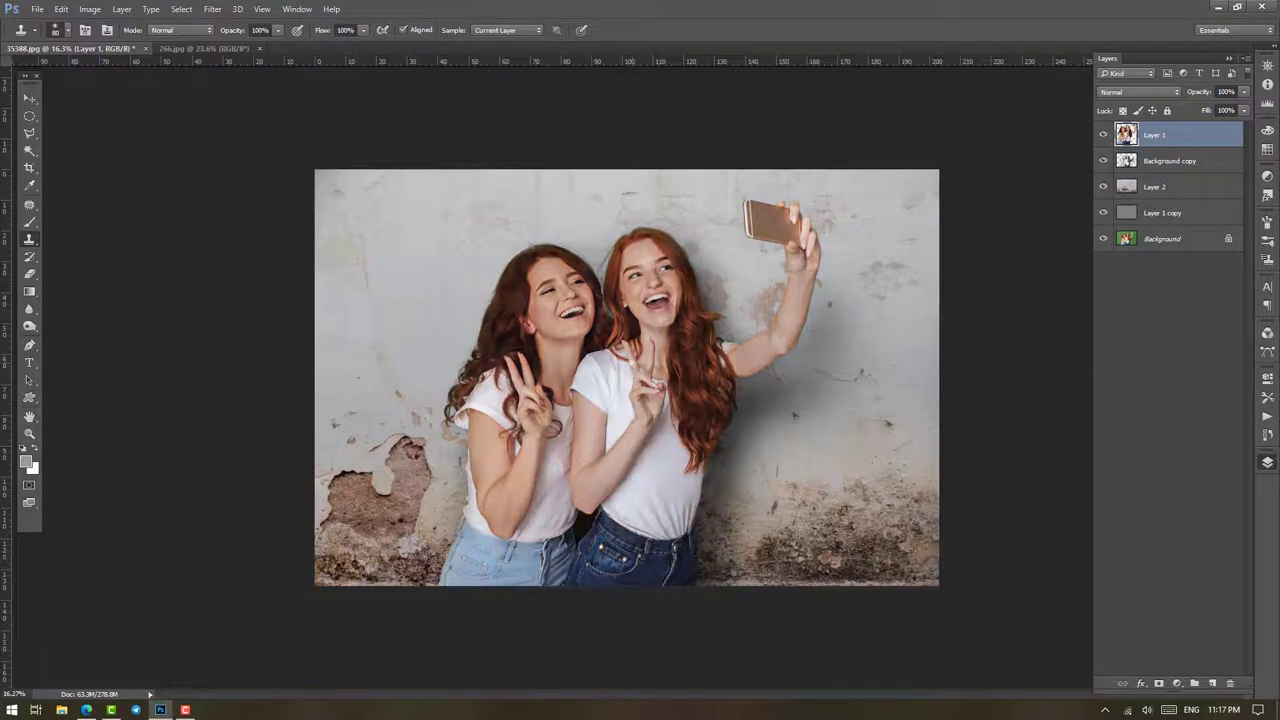